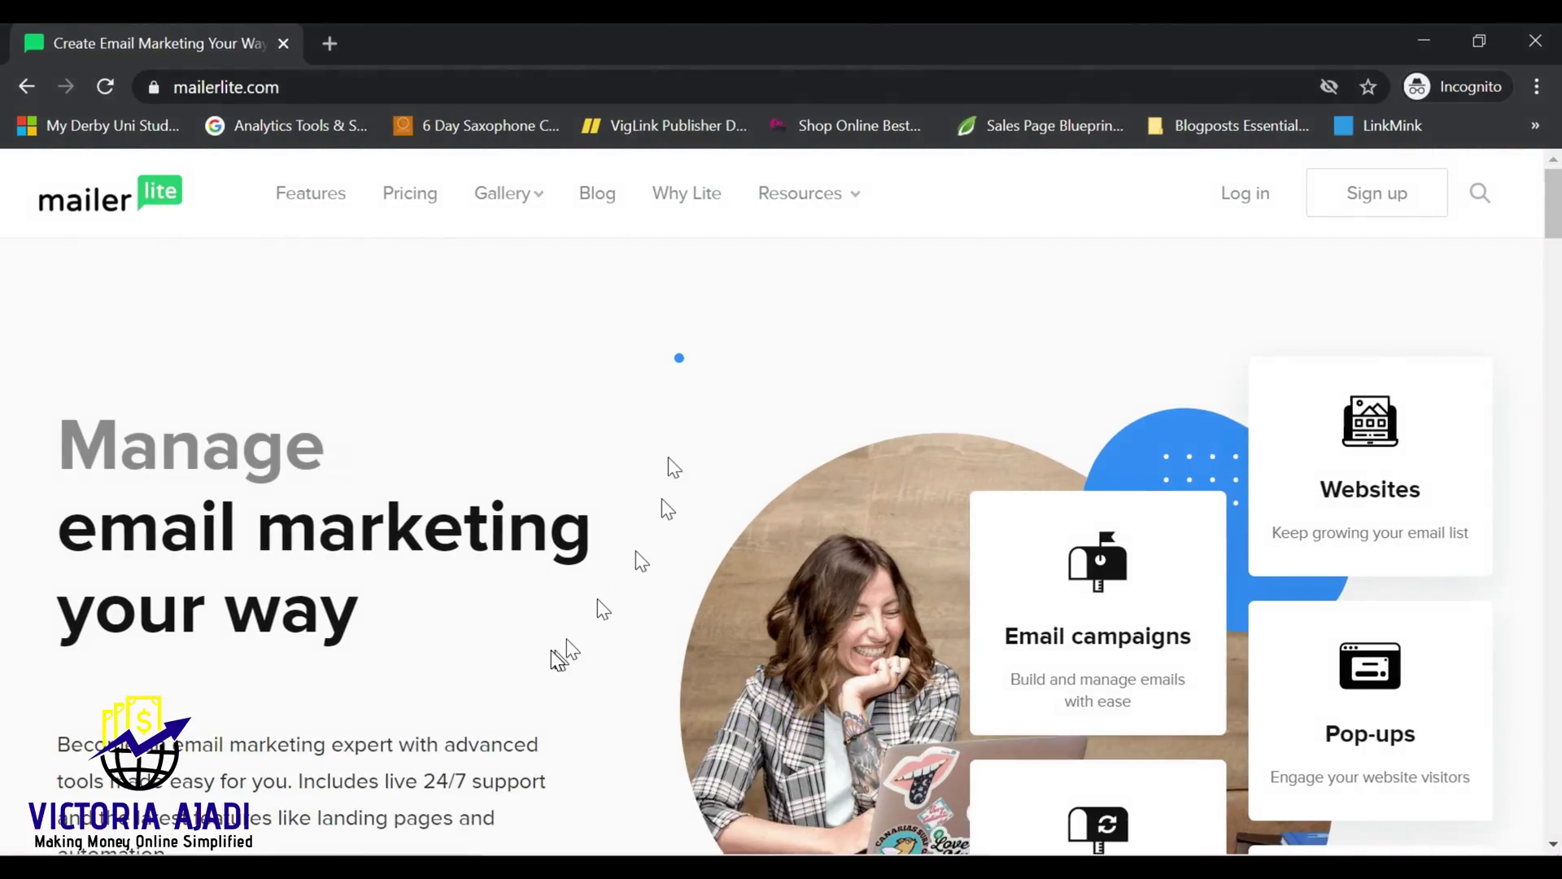
Scroll down the MailerLite homepage and return to the top.
scroll(3, 309, down, 15)
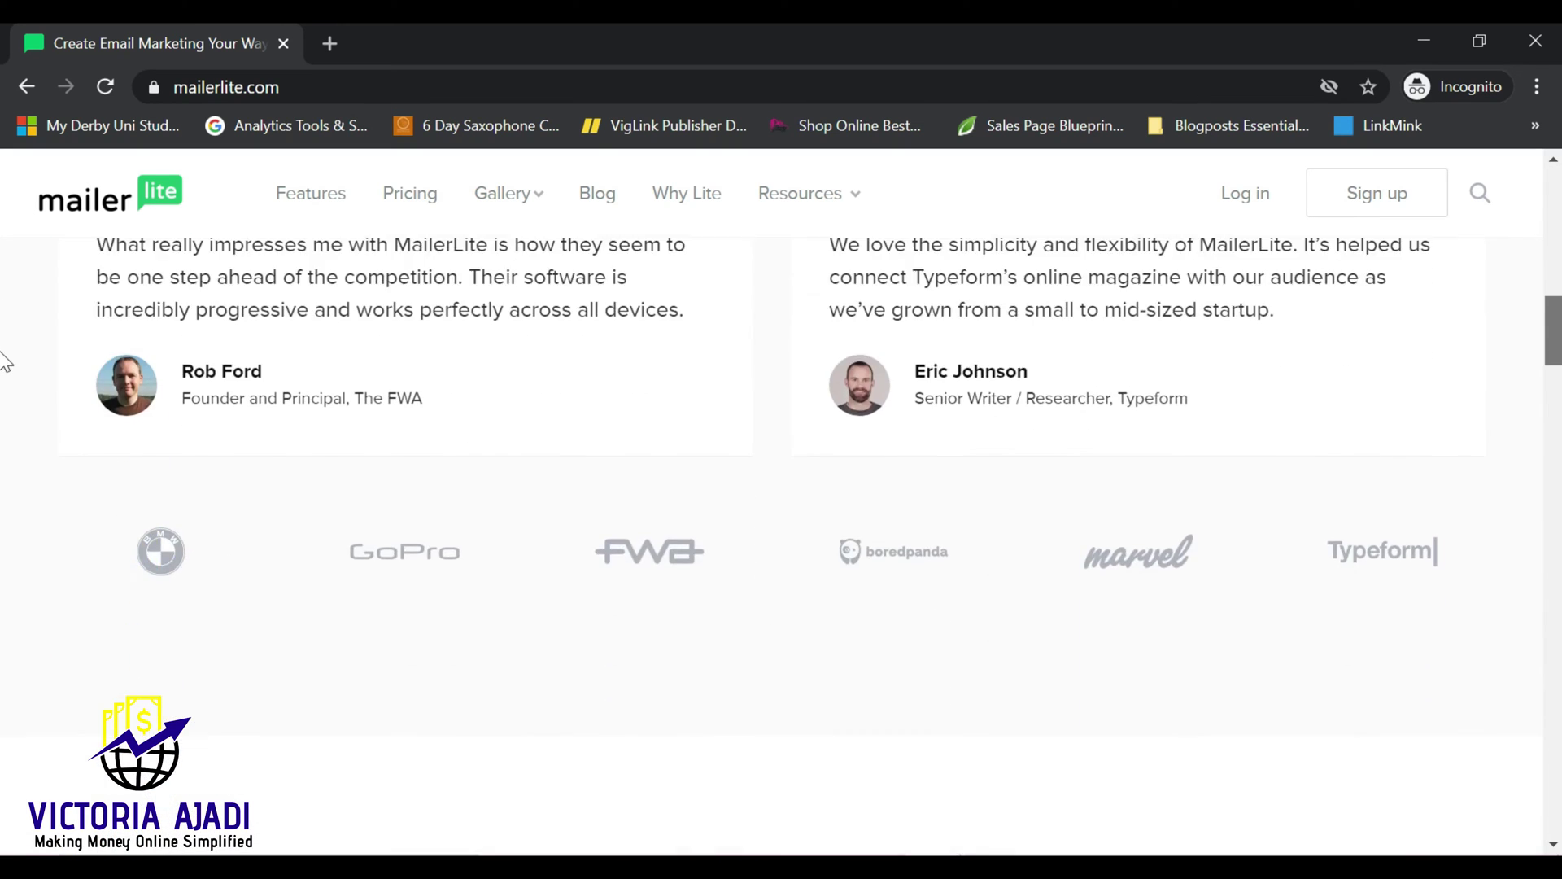
drag(1550, 326, 1545, 285)
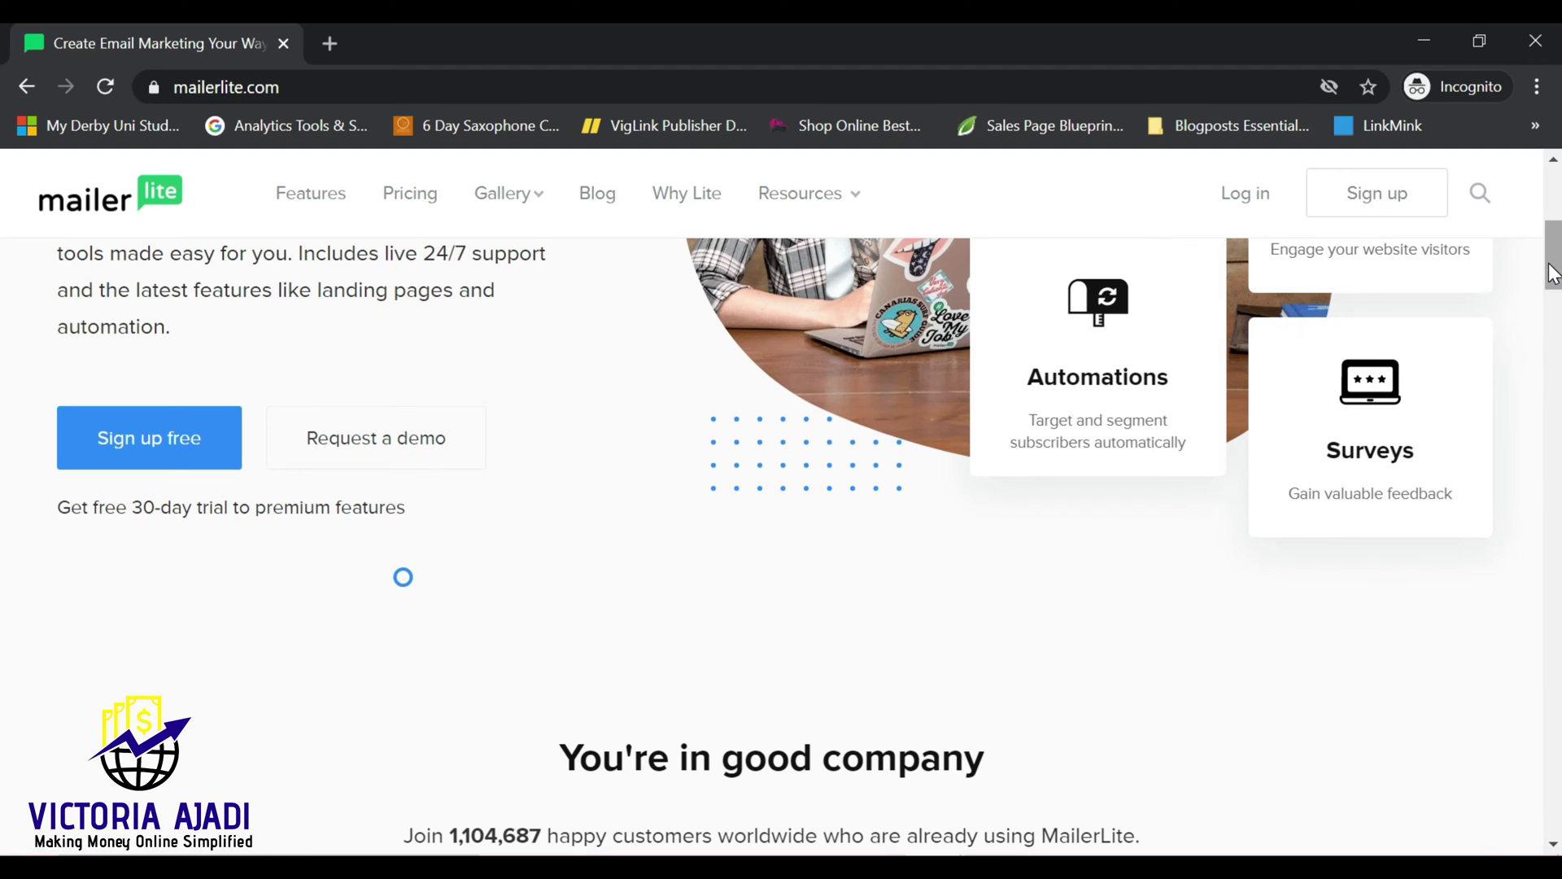
drag(1552, 274, 1552, 223)
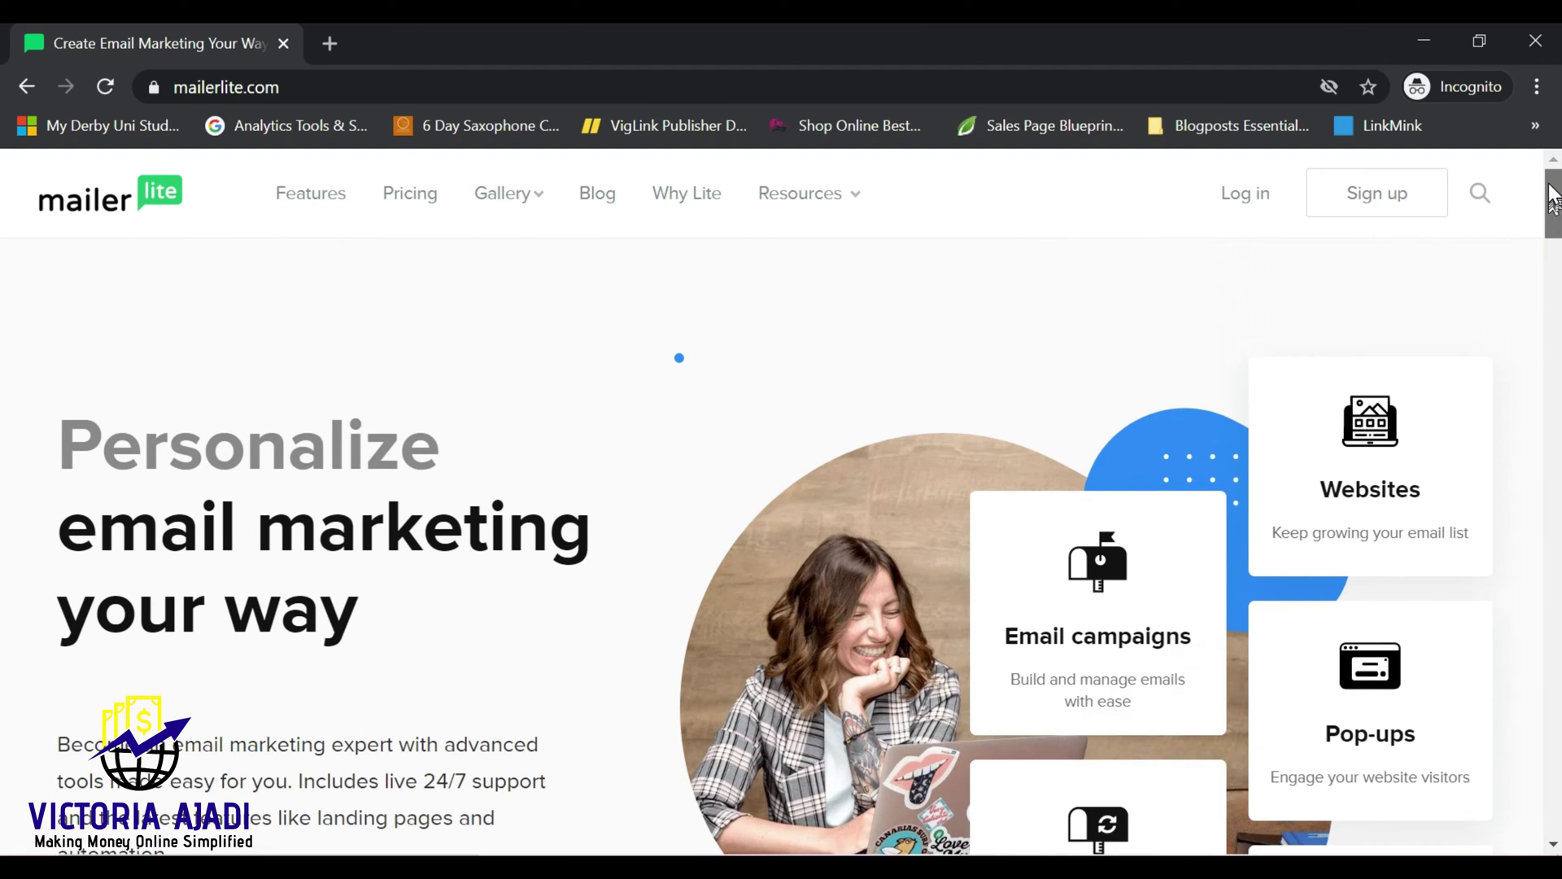
On the sign-up page, enter 'The Fitness Bet' as the company name.
click(1354, 212)
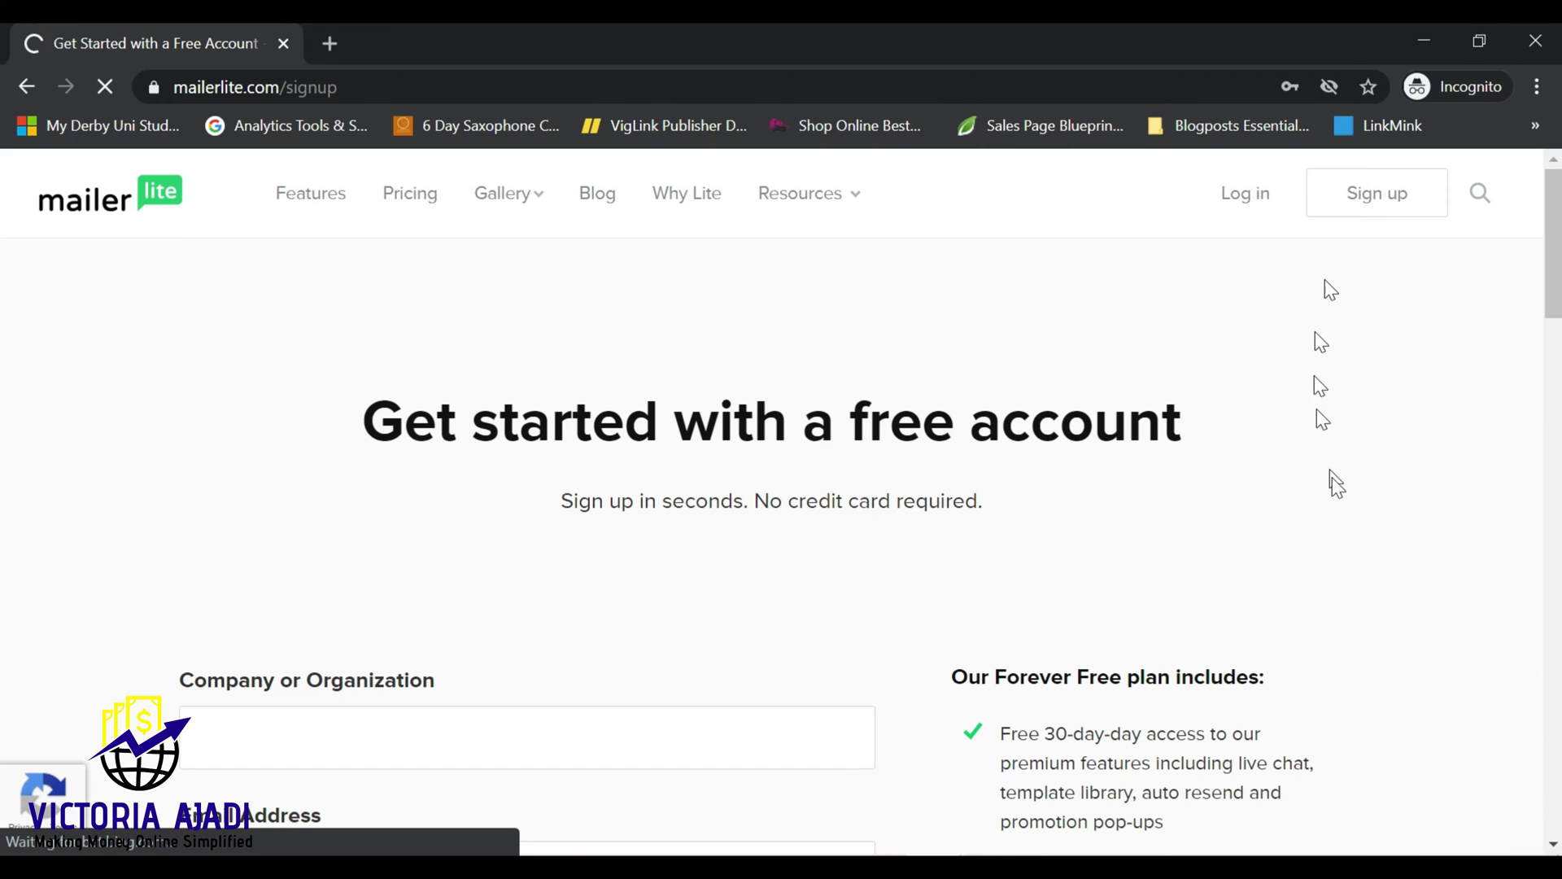
drag(1554, 286, 1553, 323)
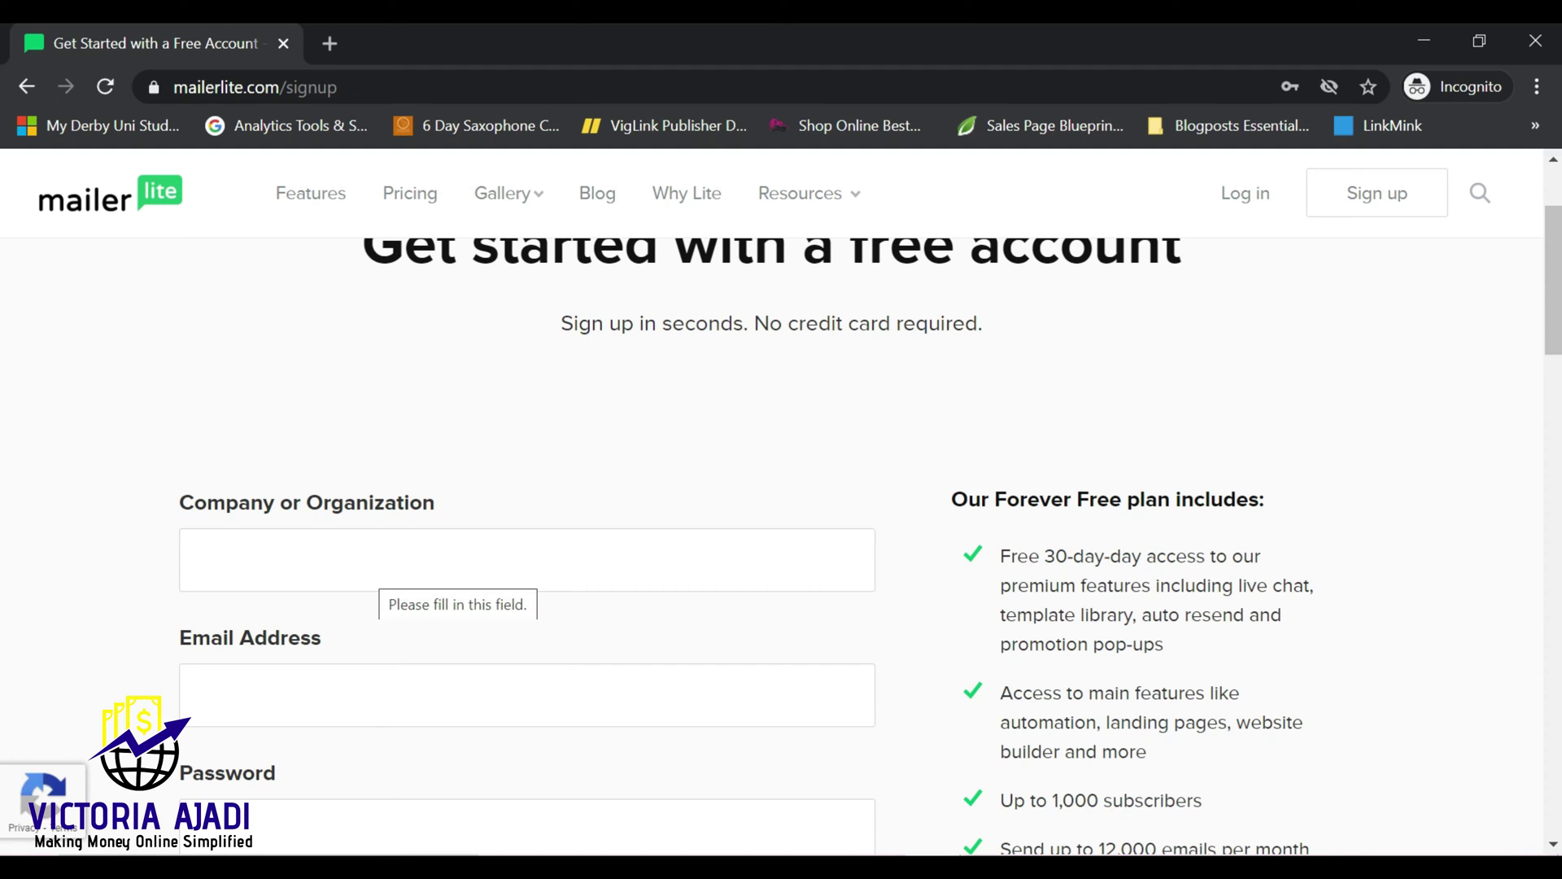
click(367, 571)
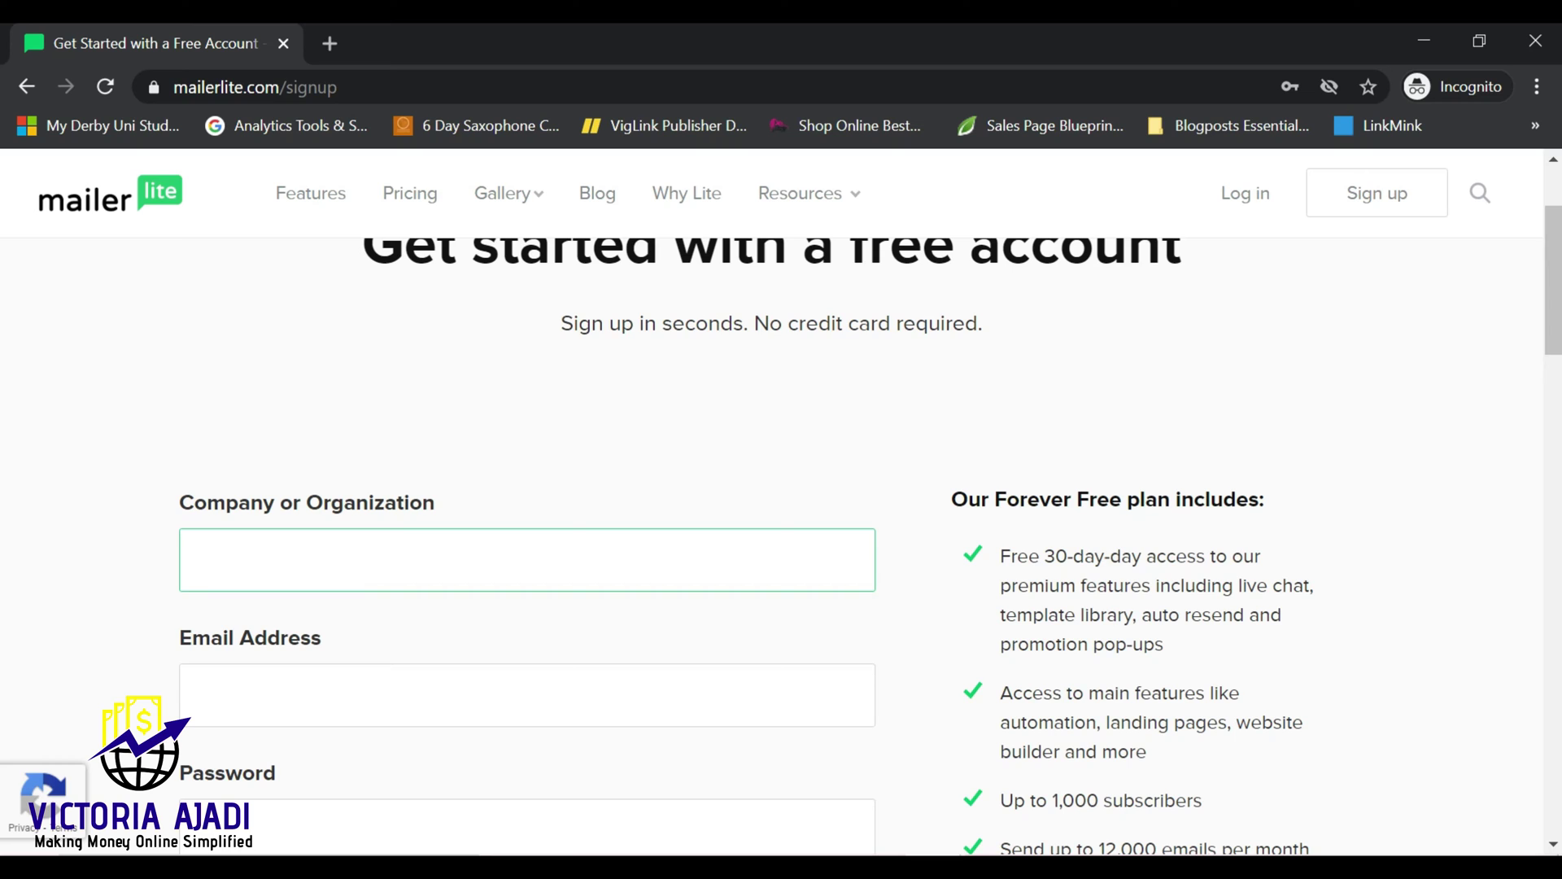
text(T)
key(Caps_Lock)
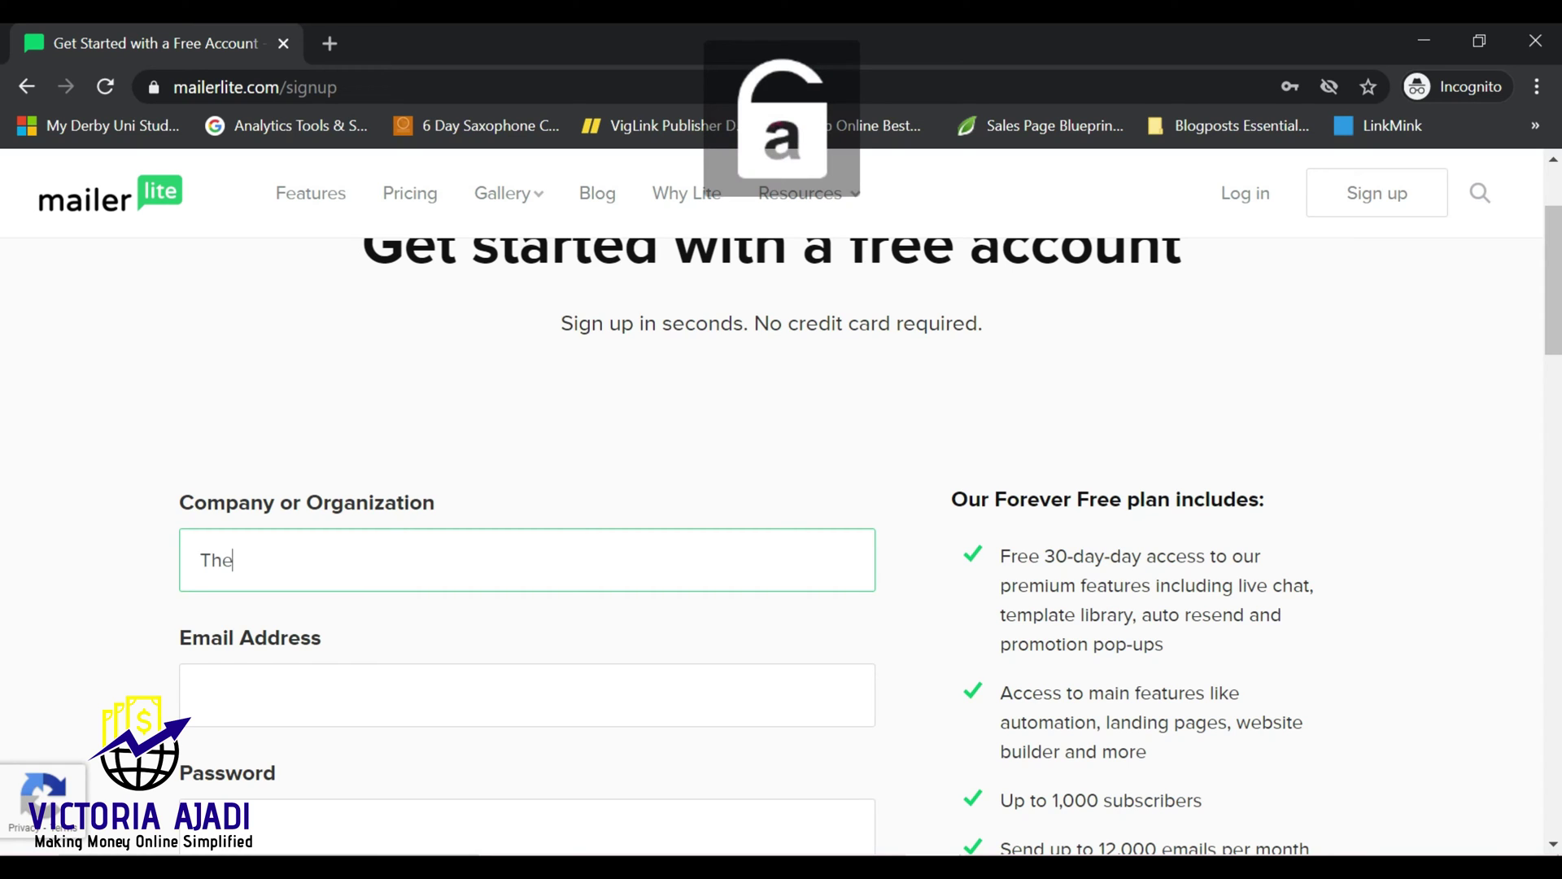
text(he Fitness)
key(Caps_Lock)
text(B)
key(Caps_Lock)
text(et)
Paste the account email, complete the form and submit it to create the account.
click(345, 669)
key(ctrl+v)
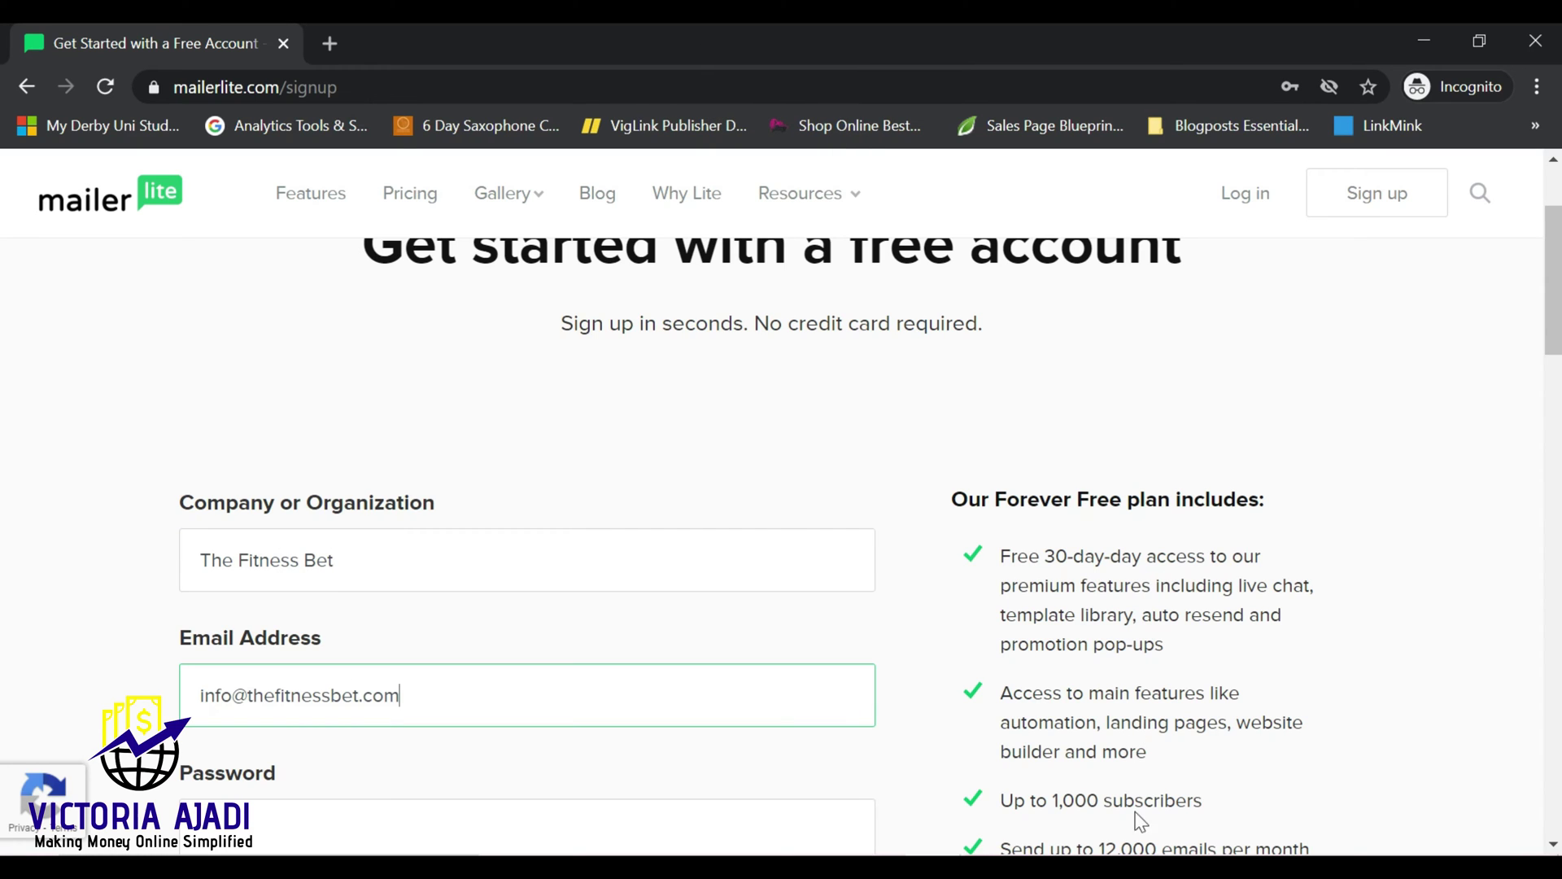
click(1553, 844)
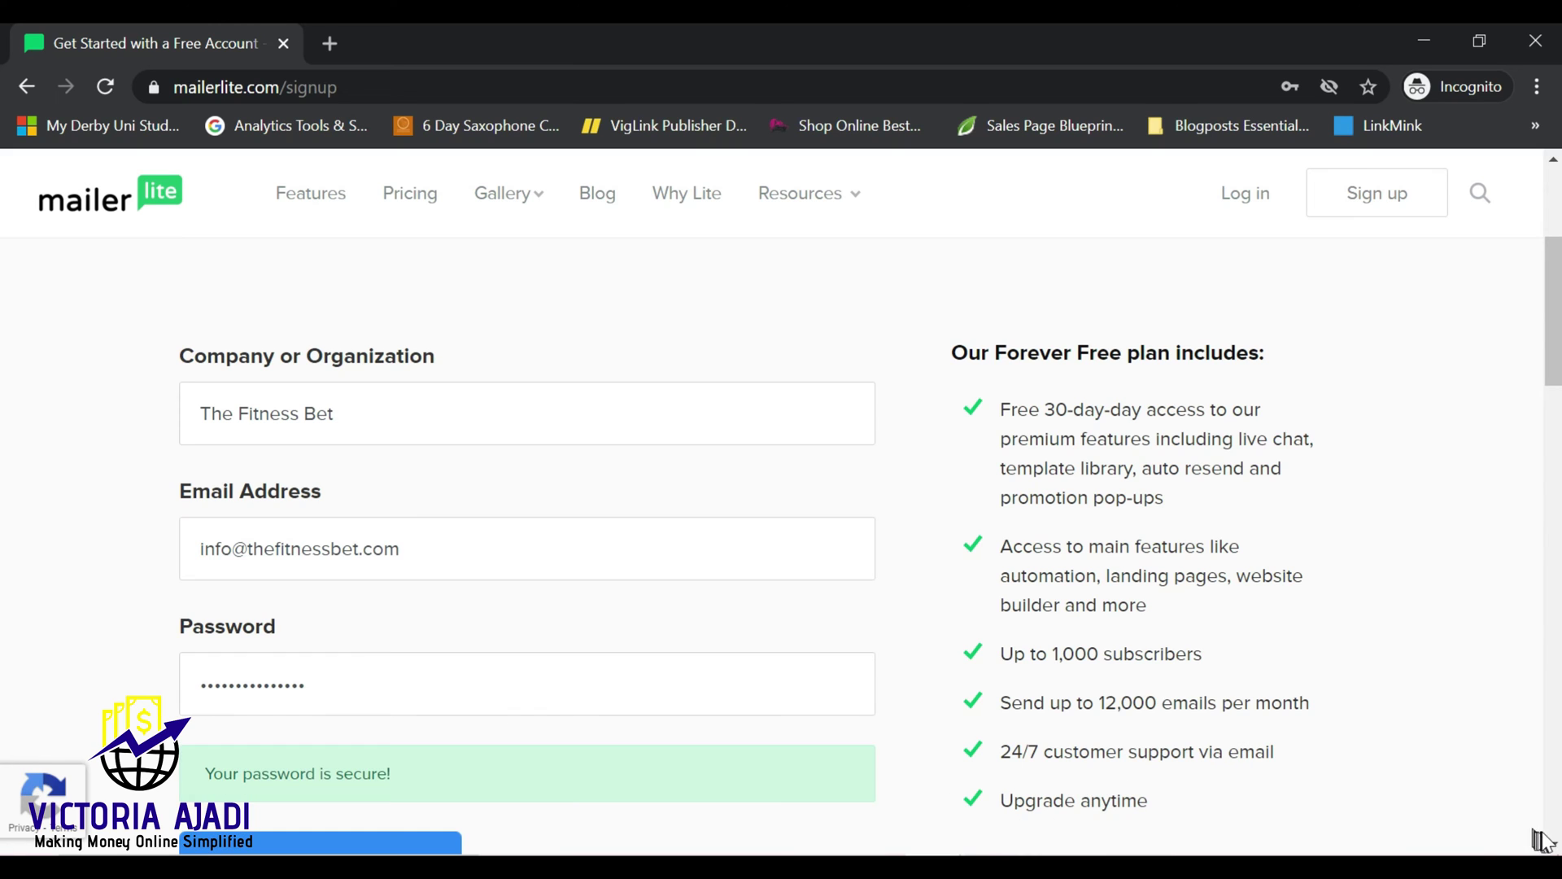
scroll(1553, 846, down, 3)
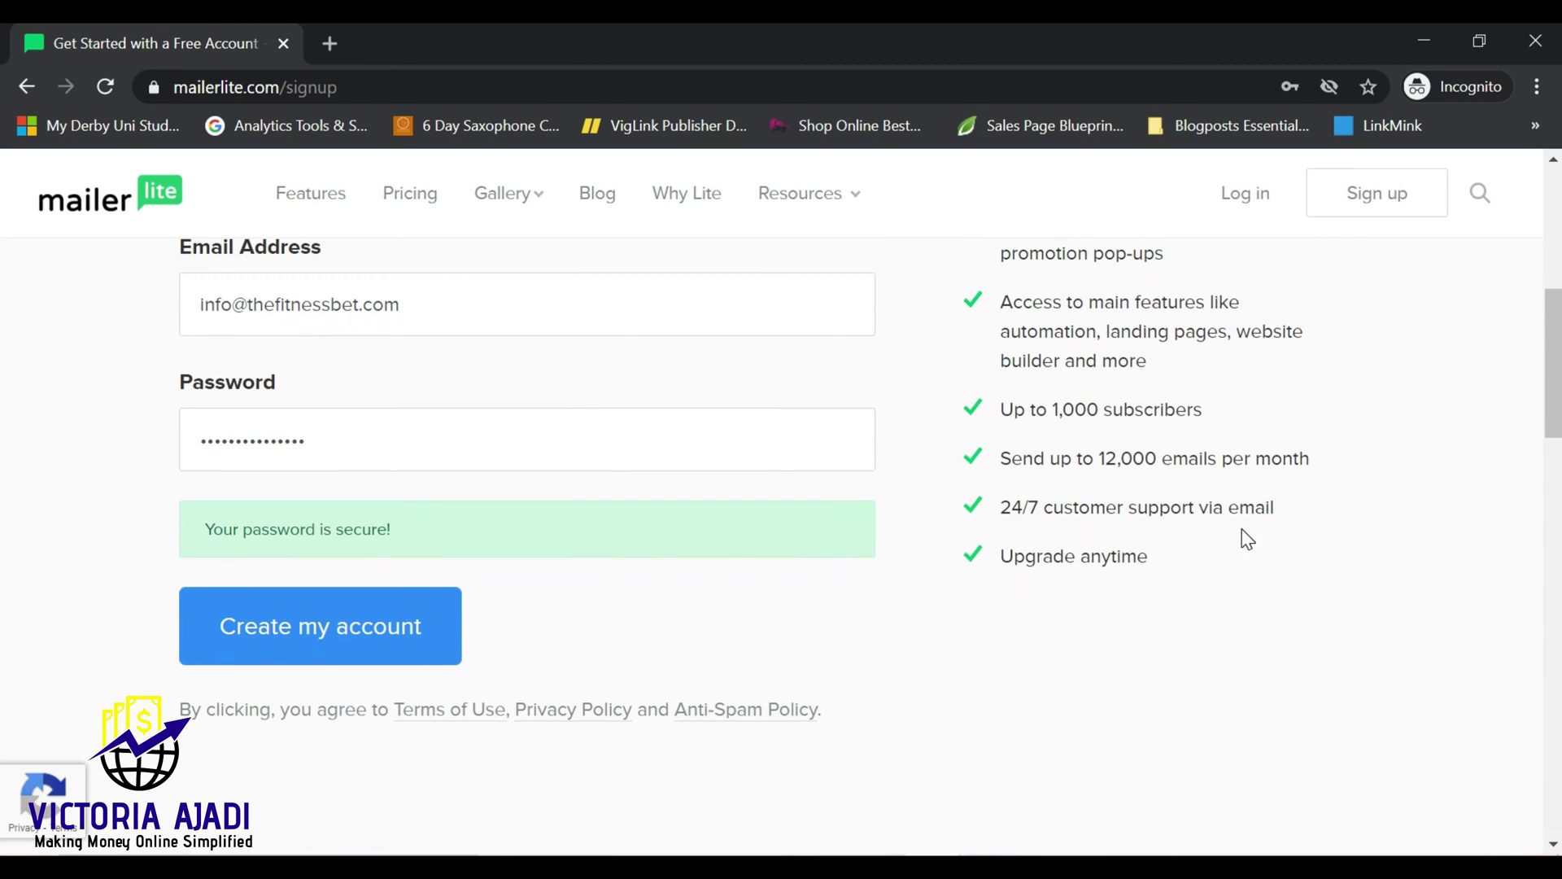
click(322, 615)
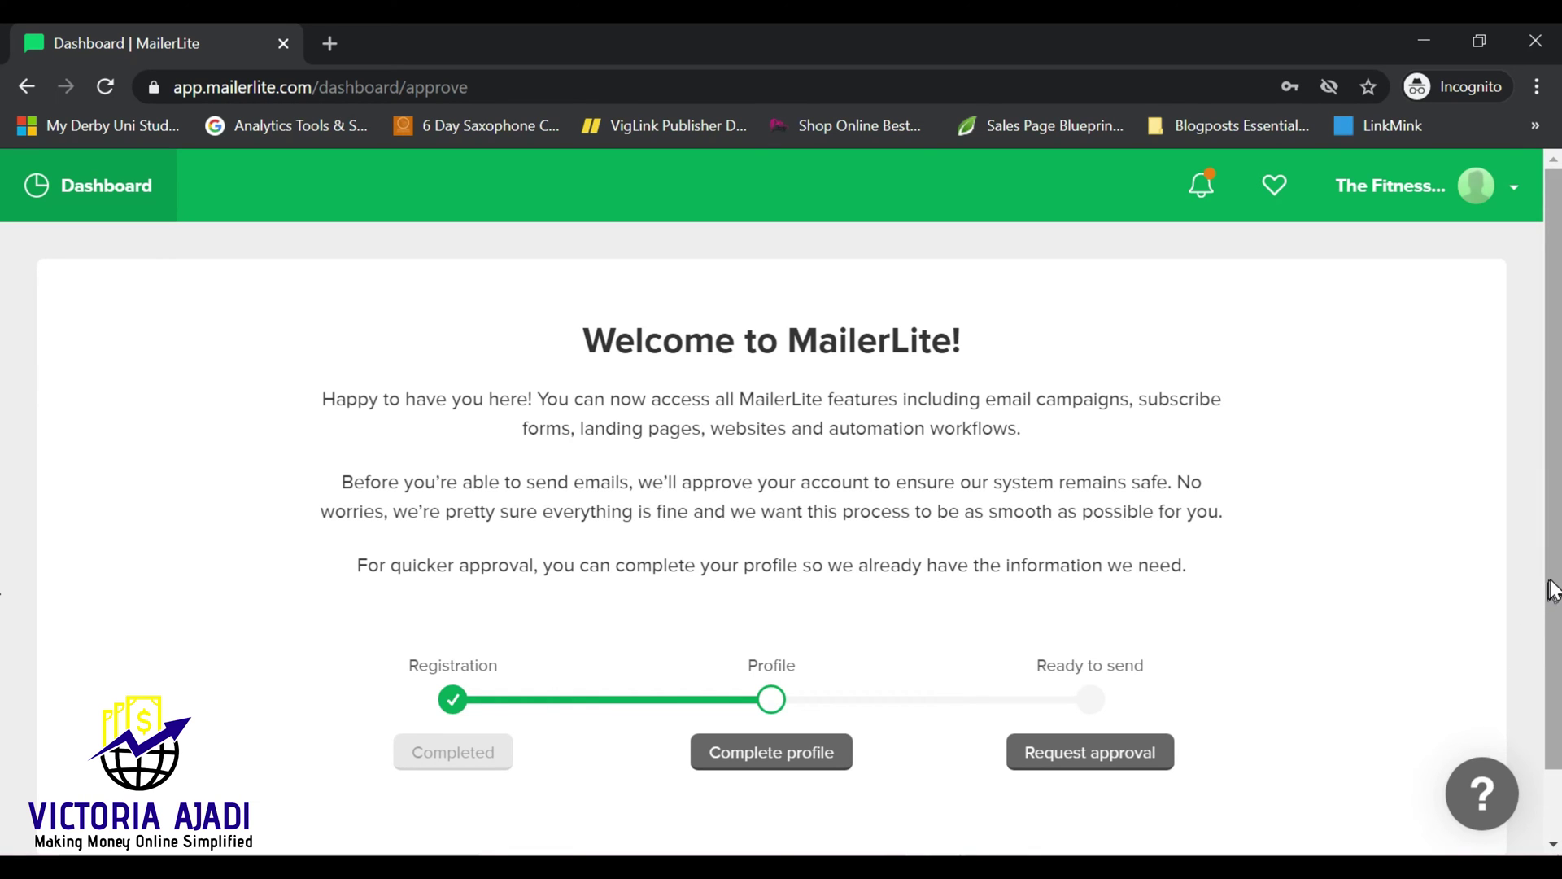
Scroll the Welcome dashboard to review Registration completed and the pending Profile step.
scroll(1545, 586, down, 1)
scroll(4, 642, up, 1)
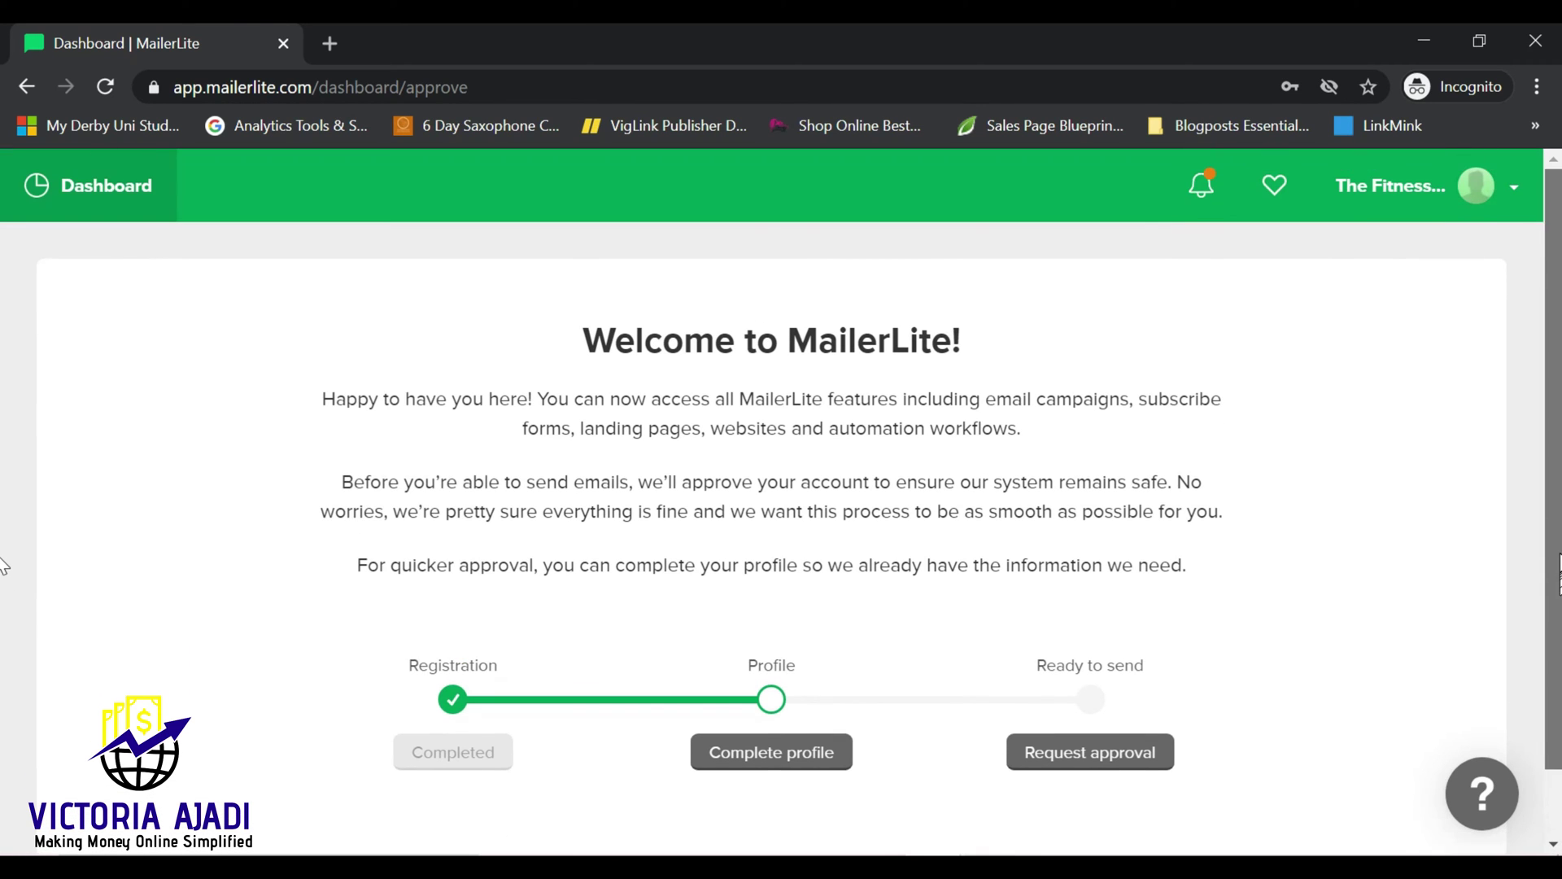
Open Complete profile and scroll through its about-you, organization and subscriber questions.
click(794, 763)
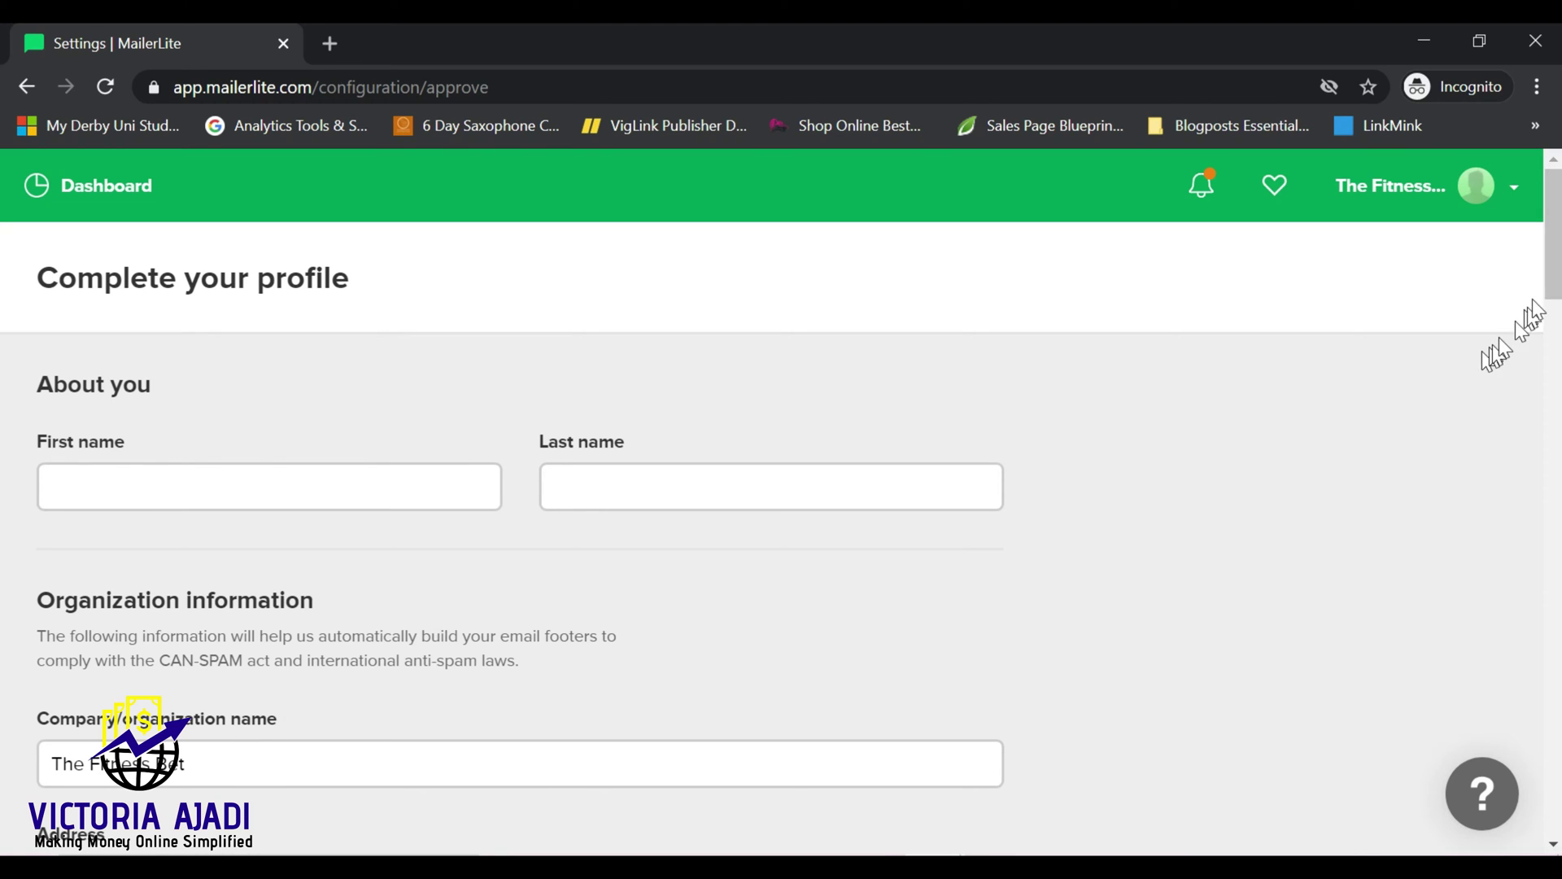
scroll(3, 301, down, 6)
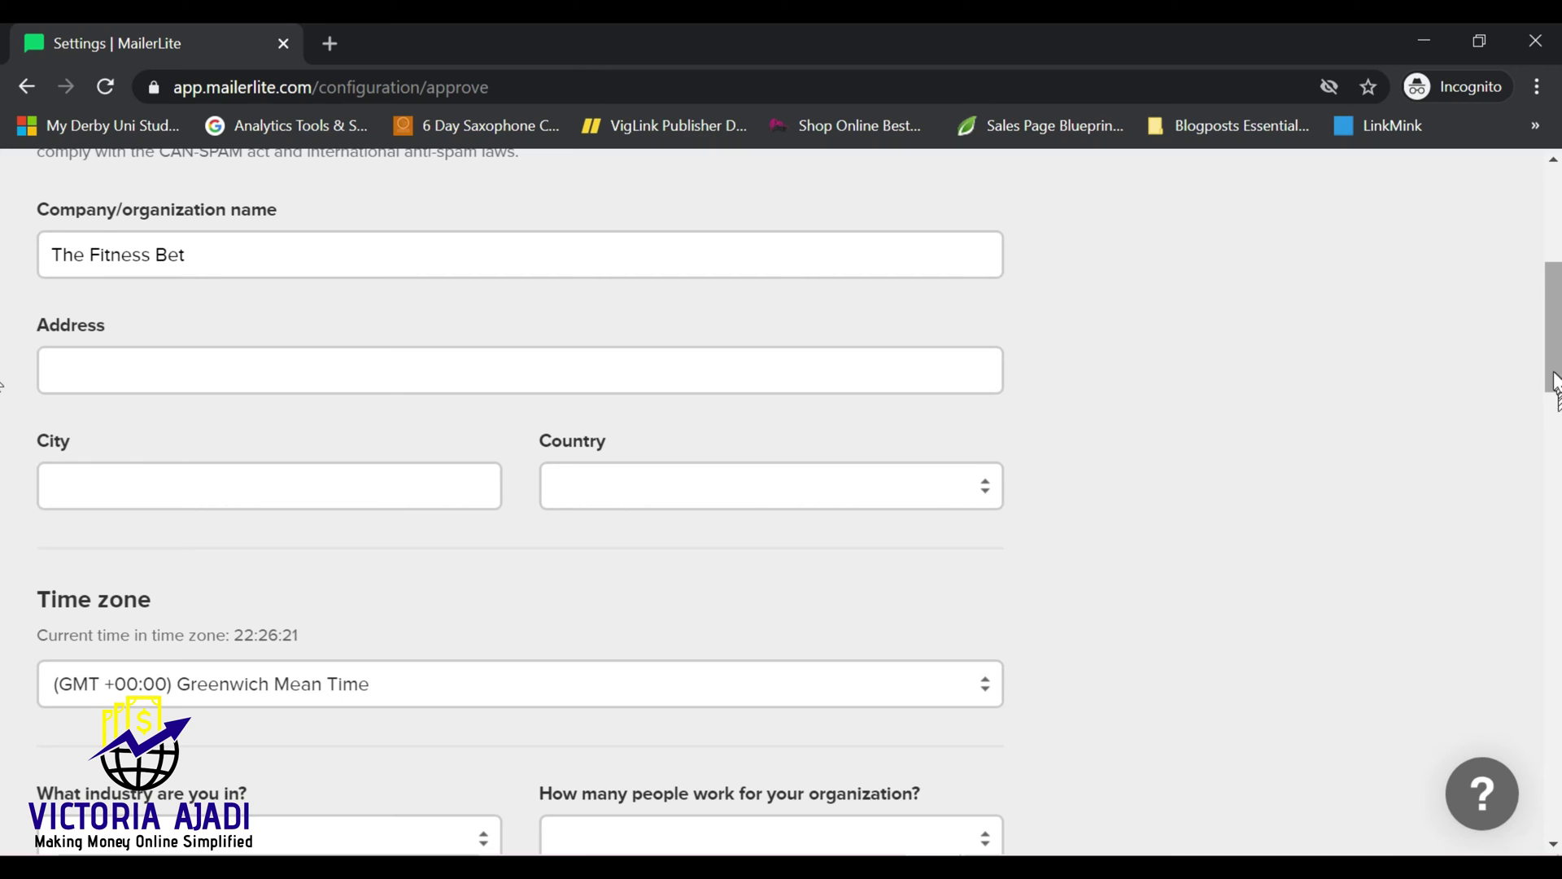
scroll(3, 488, down, 6)
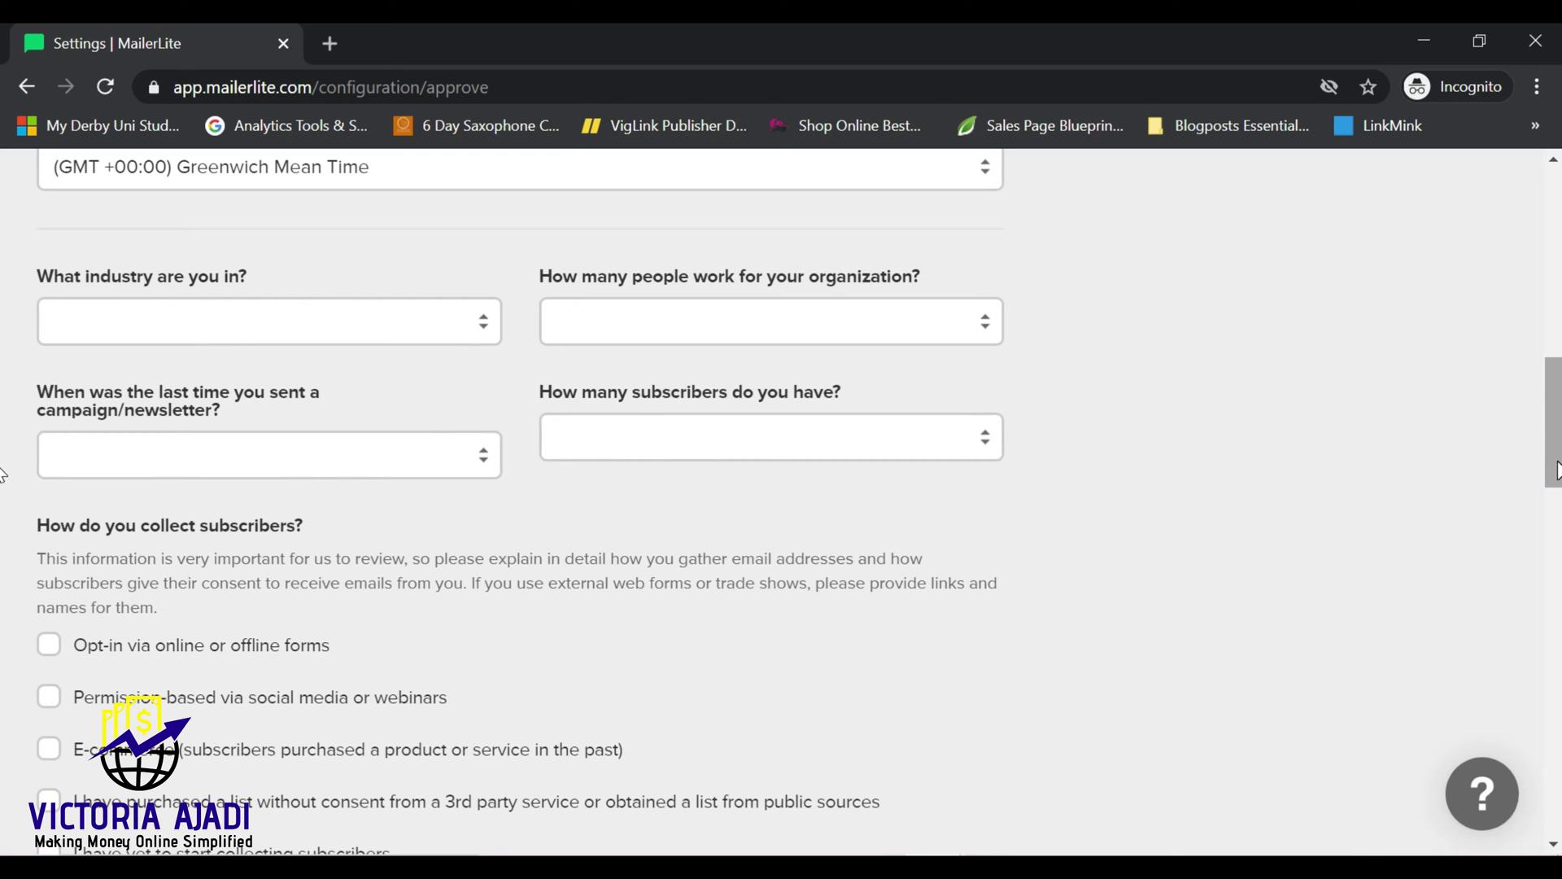
scroll(1555, 470, down, 3)
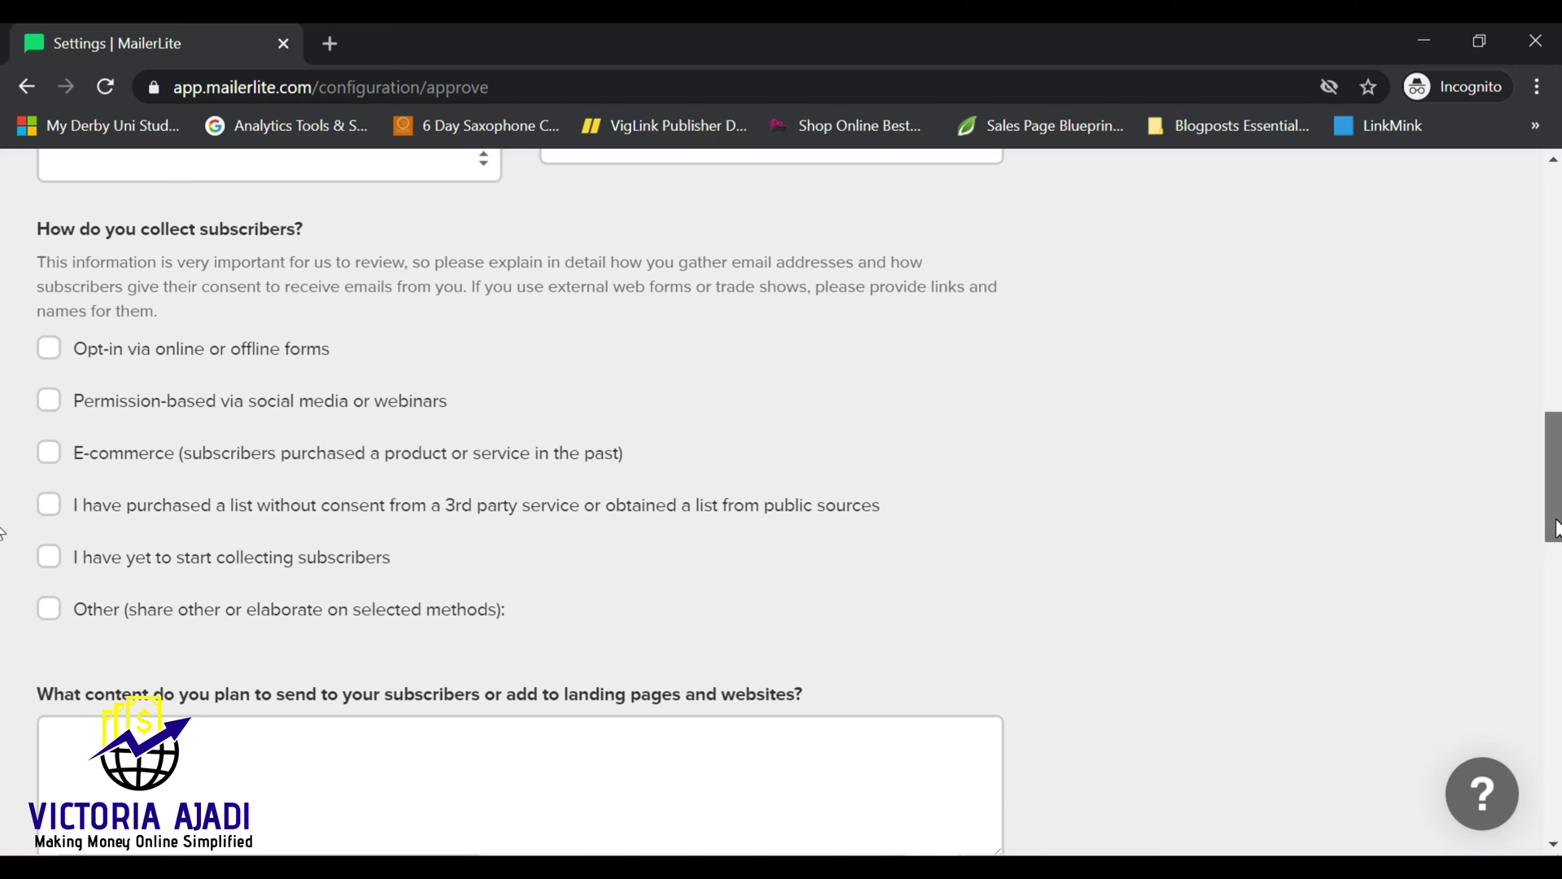
scroll(5, 586, down, 4)
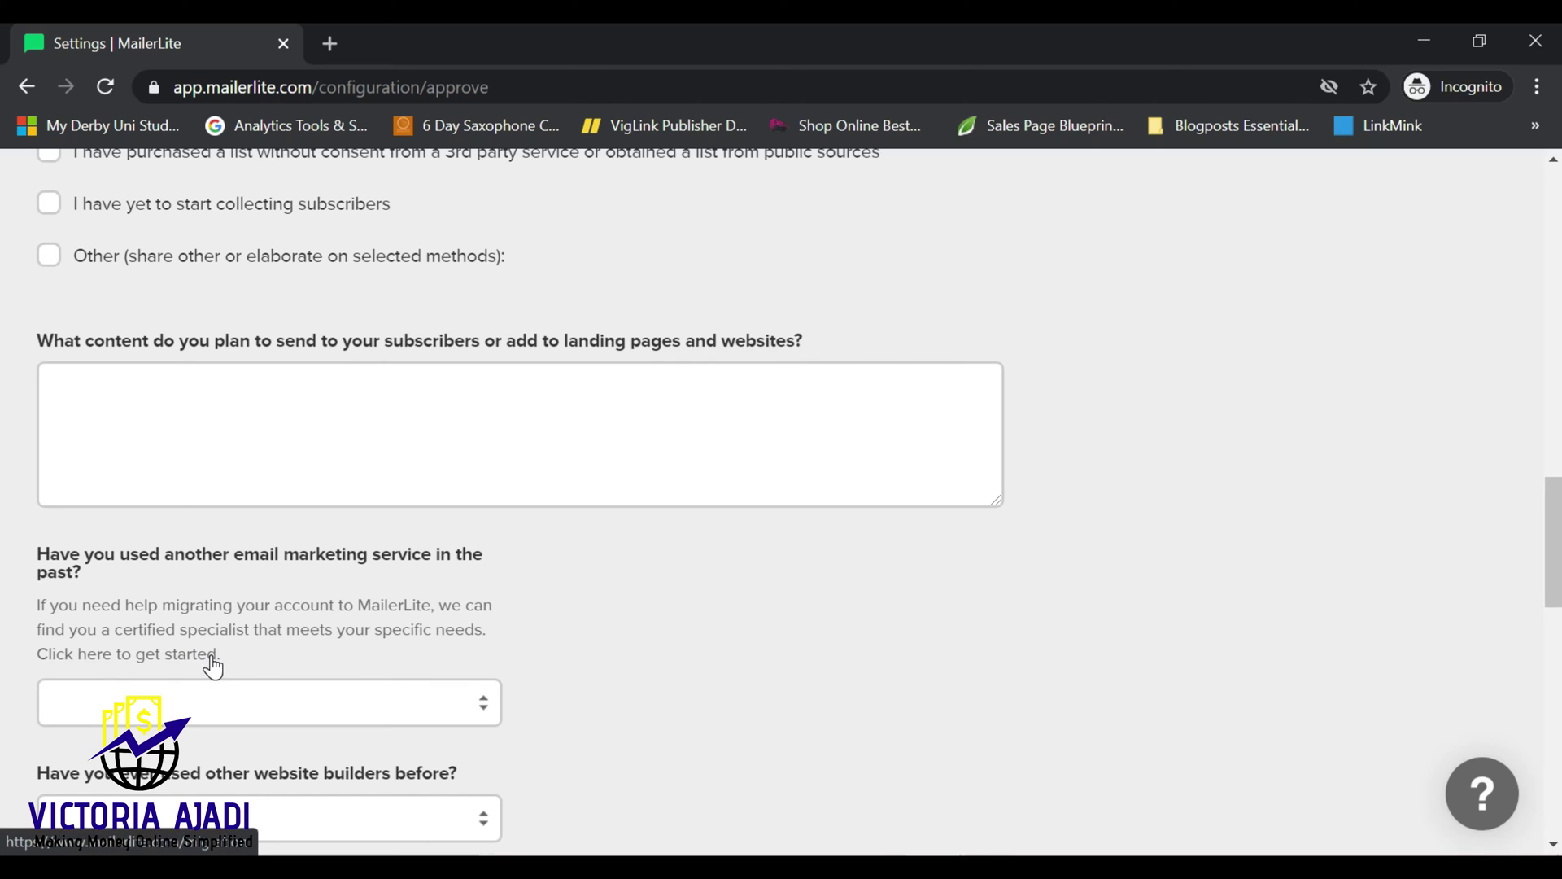
click(483, 704)
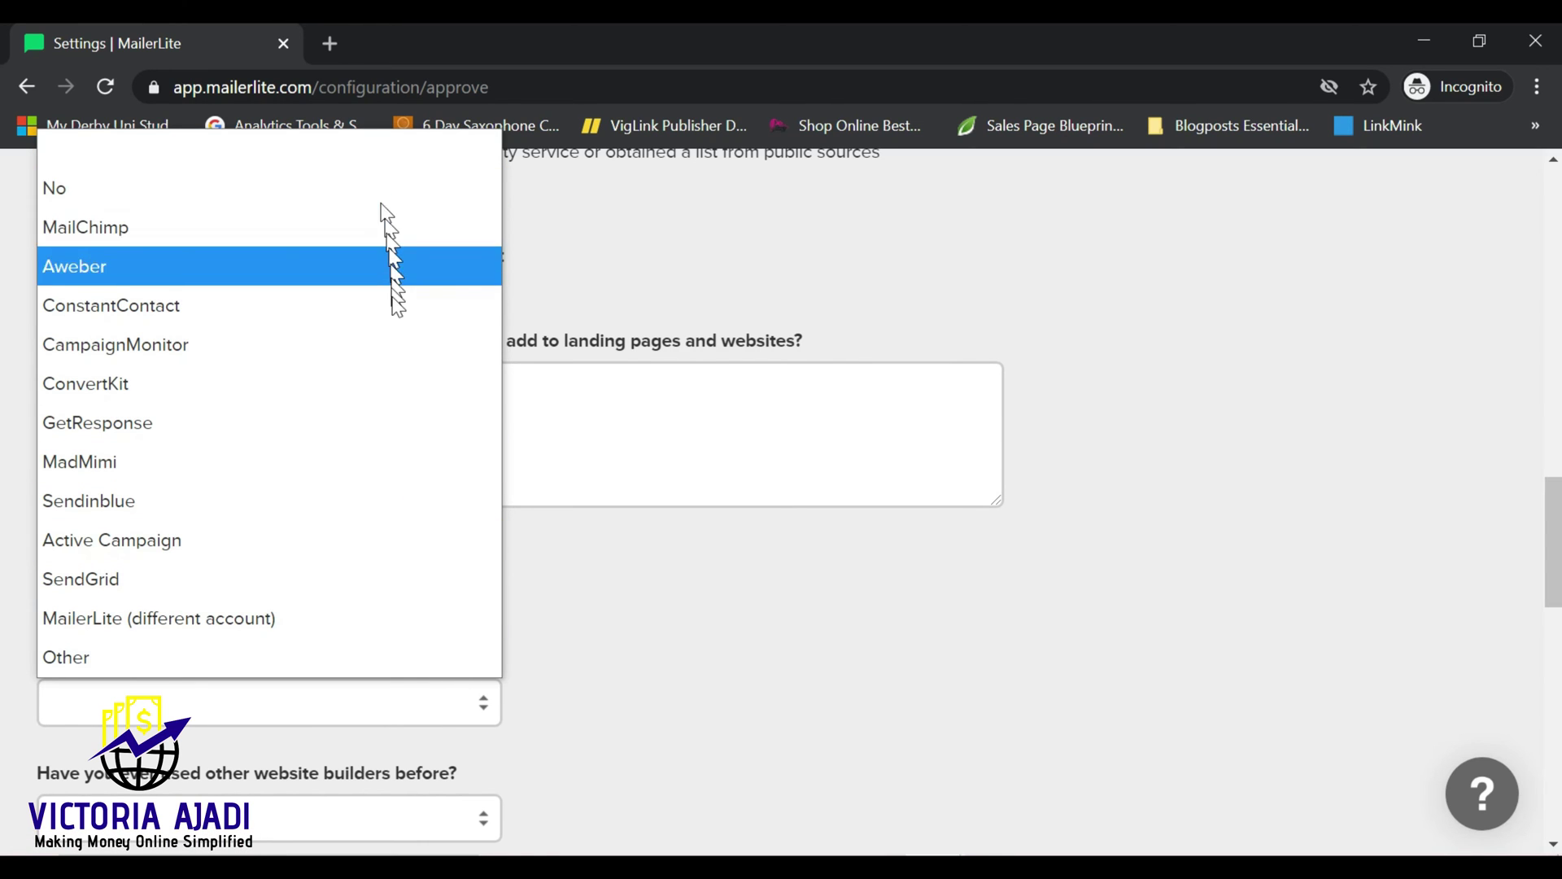
click(610, 651)
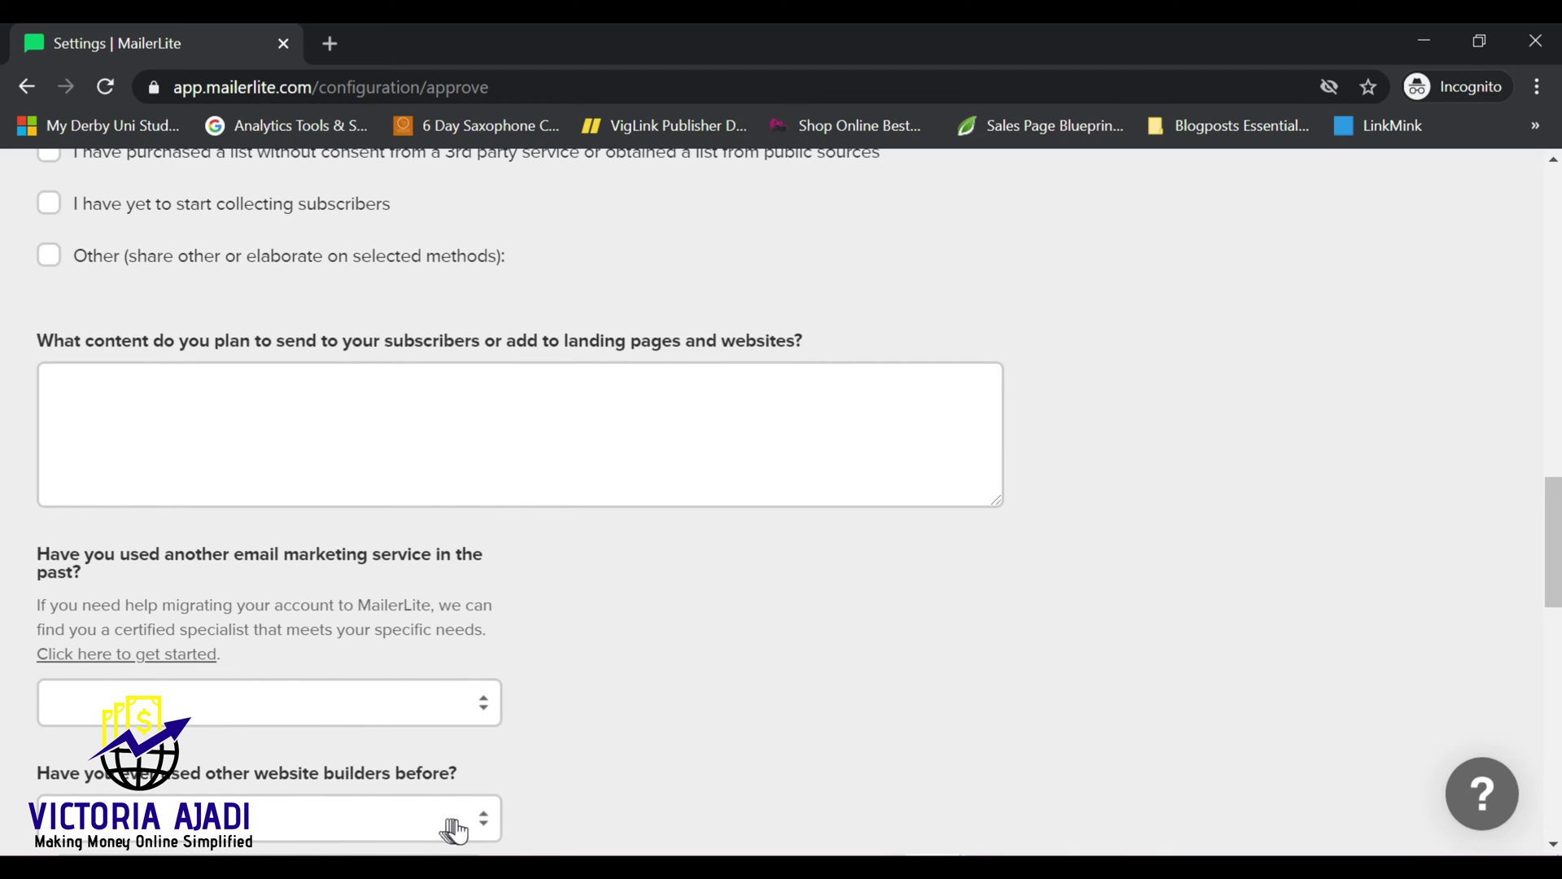
click(483, 830)
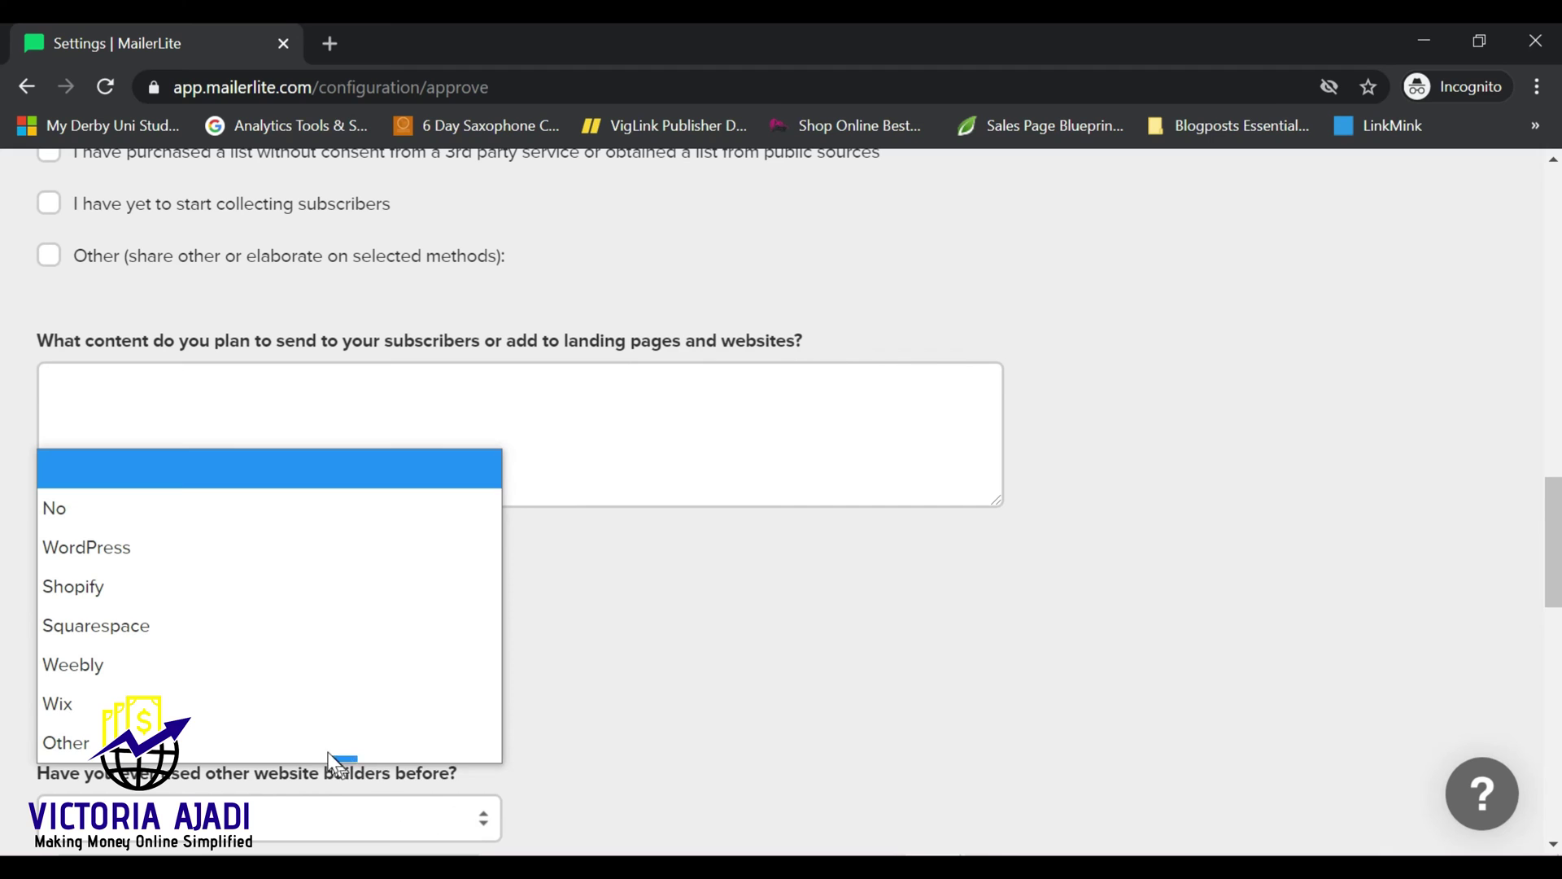
click(1554, 773)
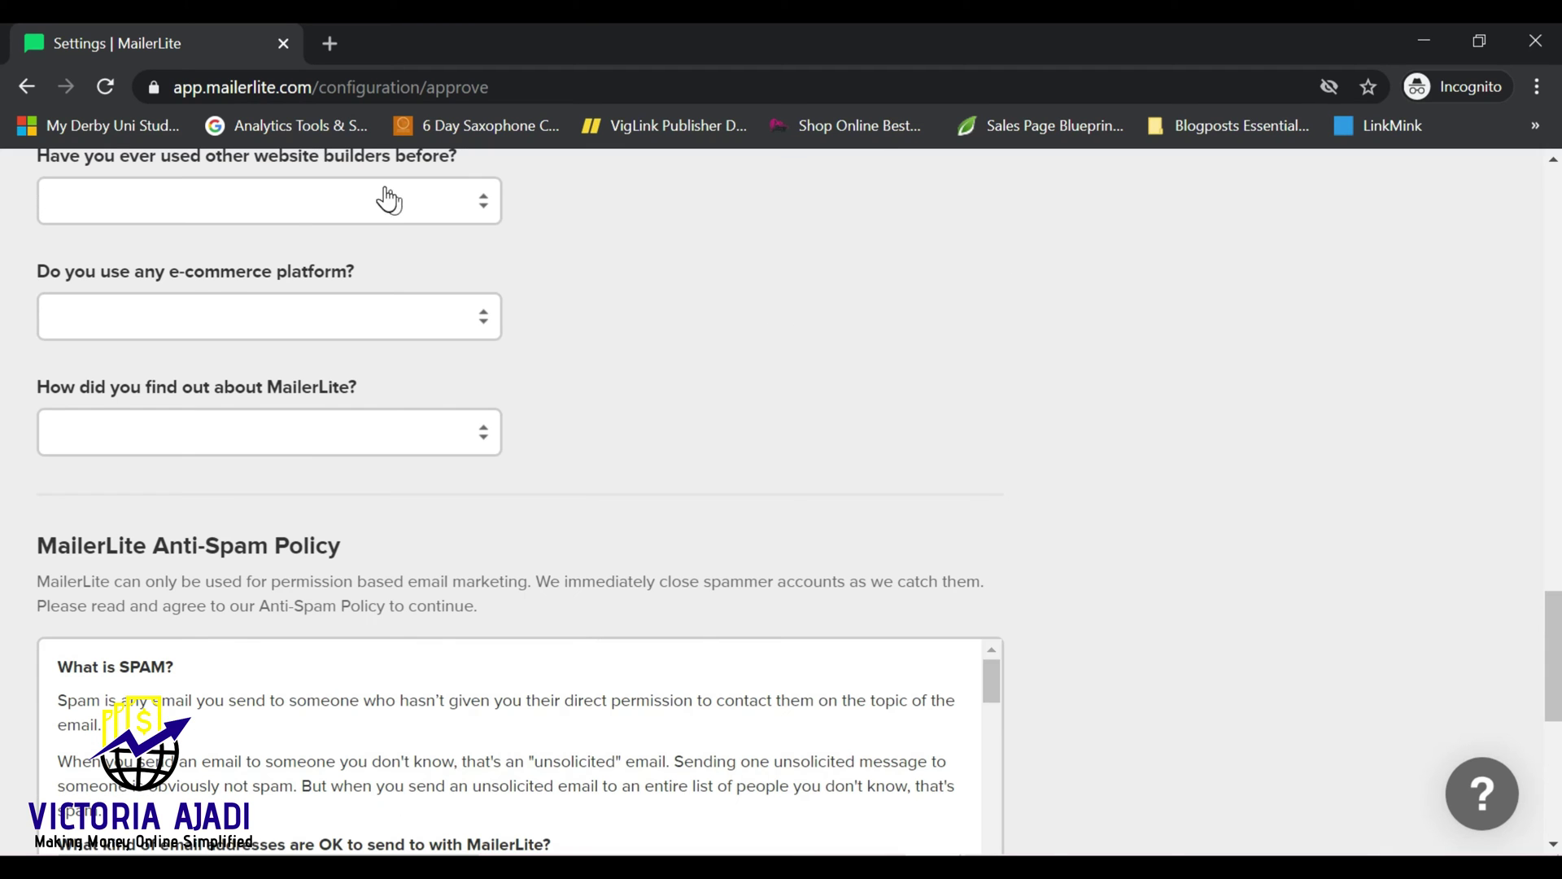
click(480, 316)
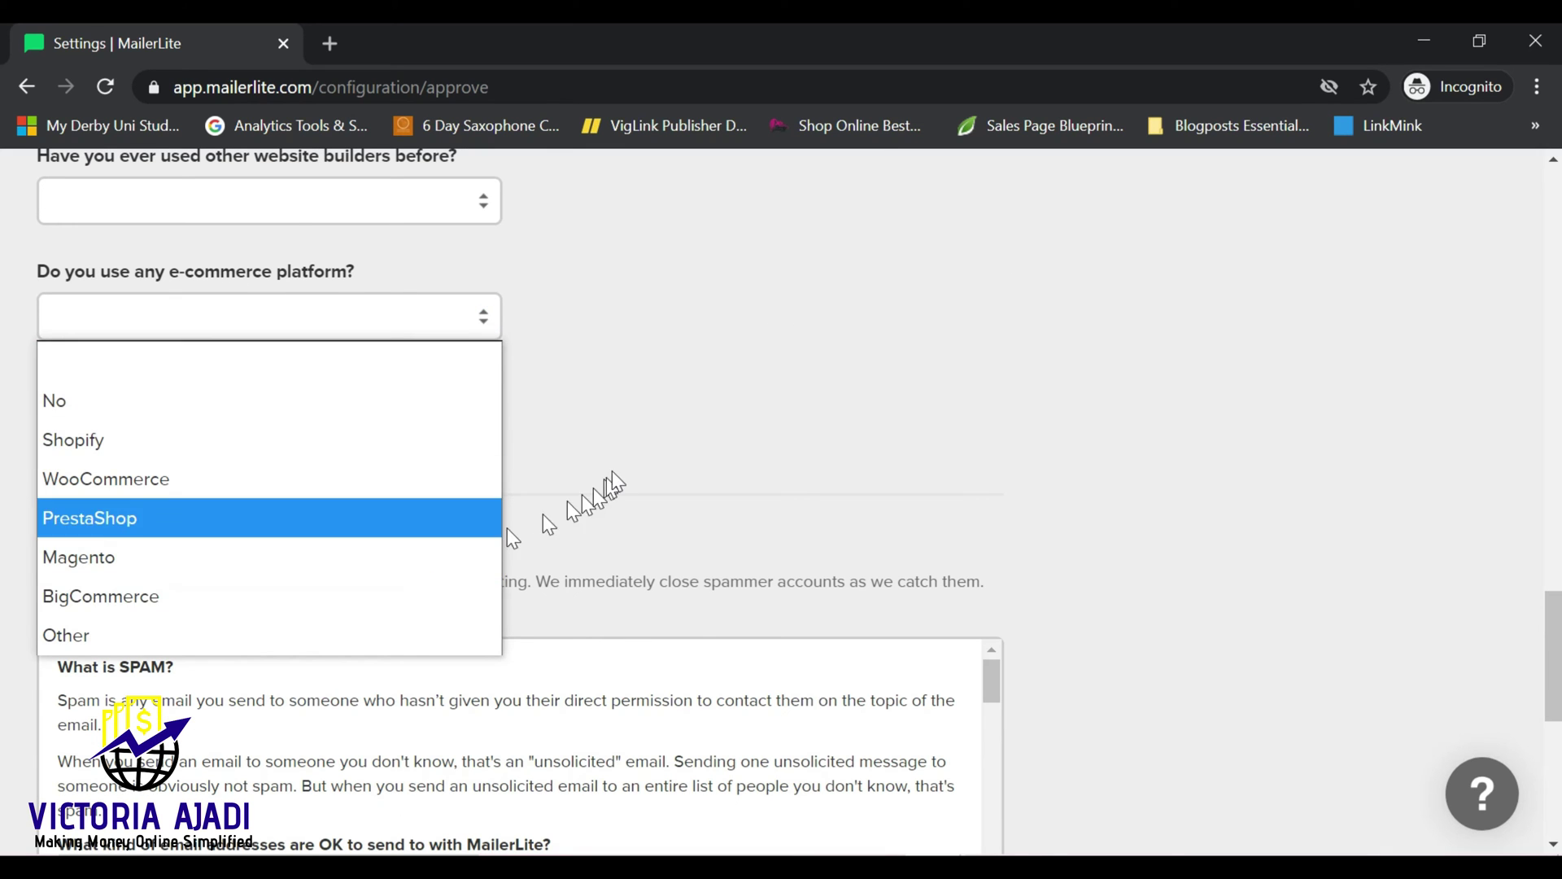
click(512, 537)
click(487, 441)
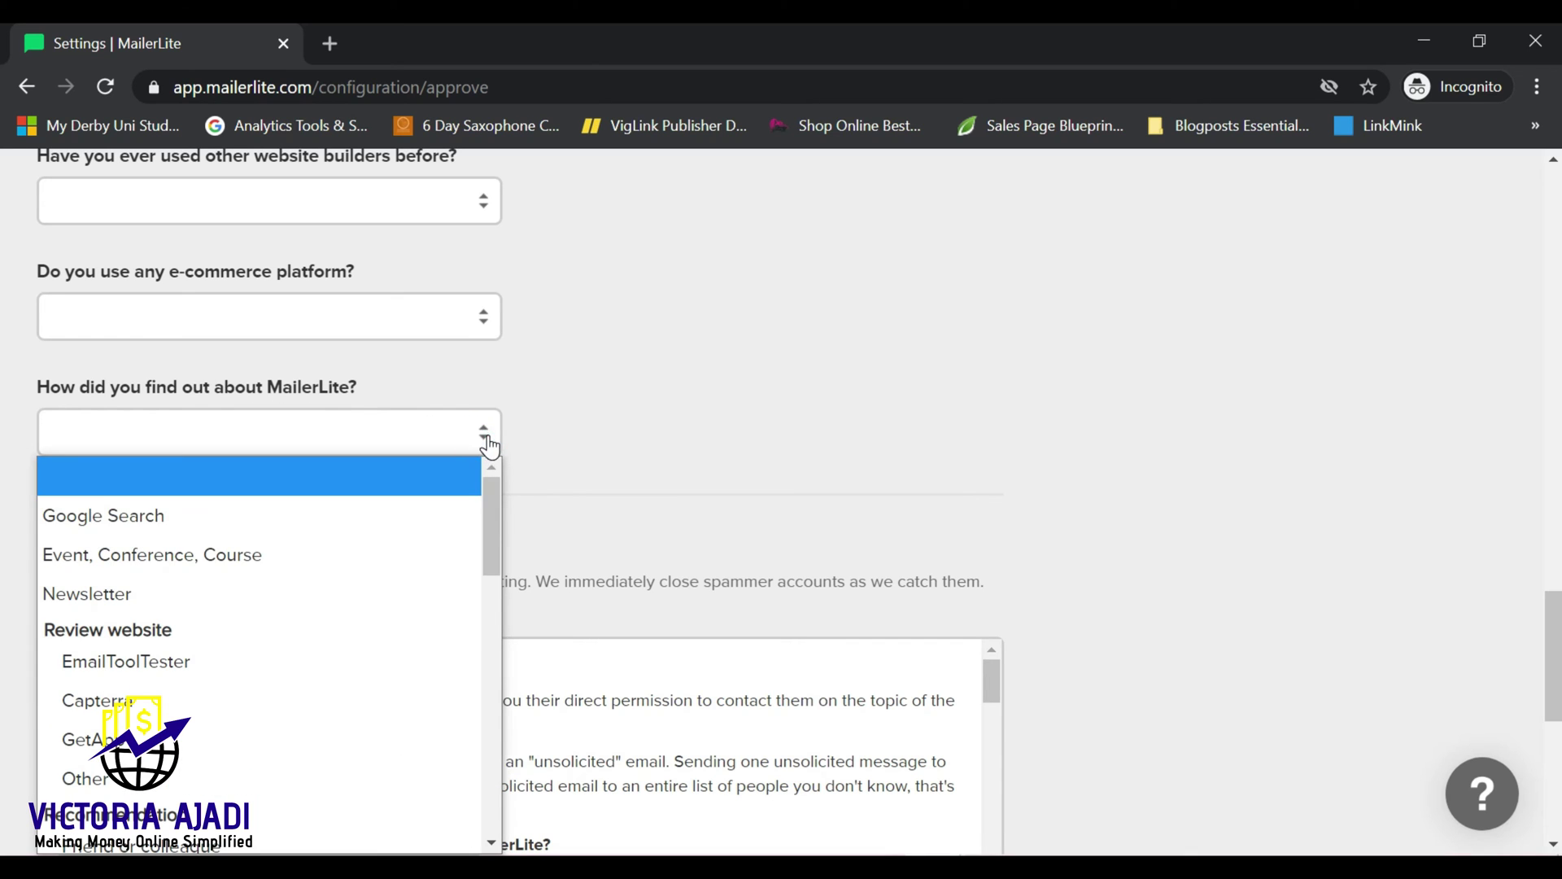
scroll(494, 700, down, 3)
click(813, 513)
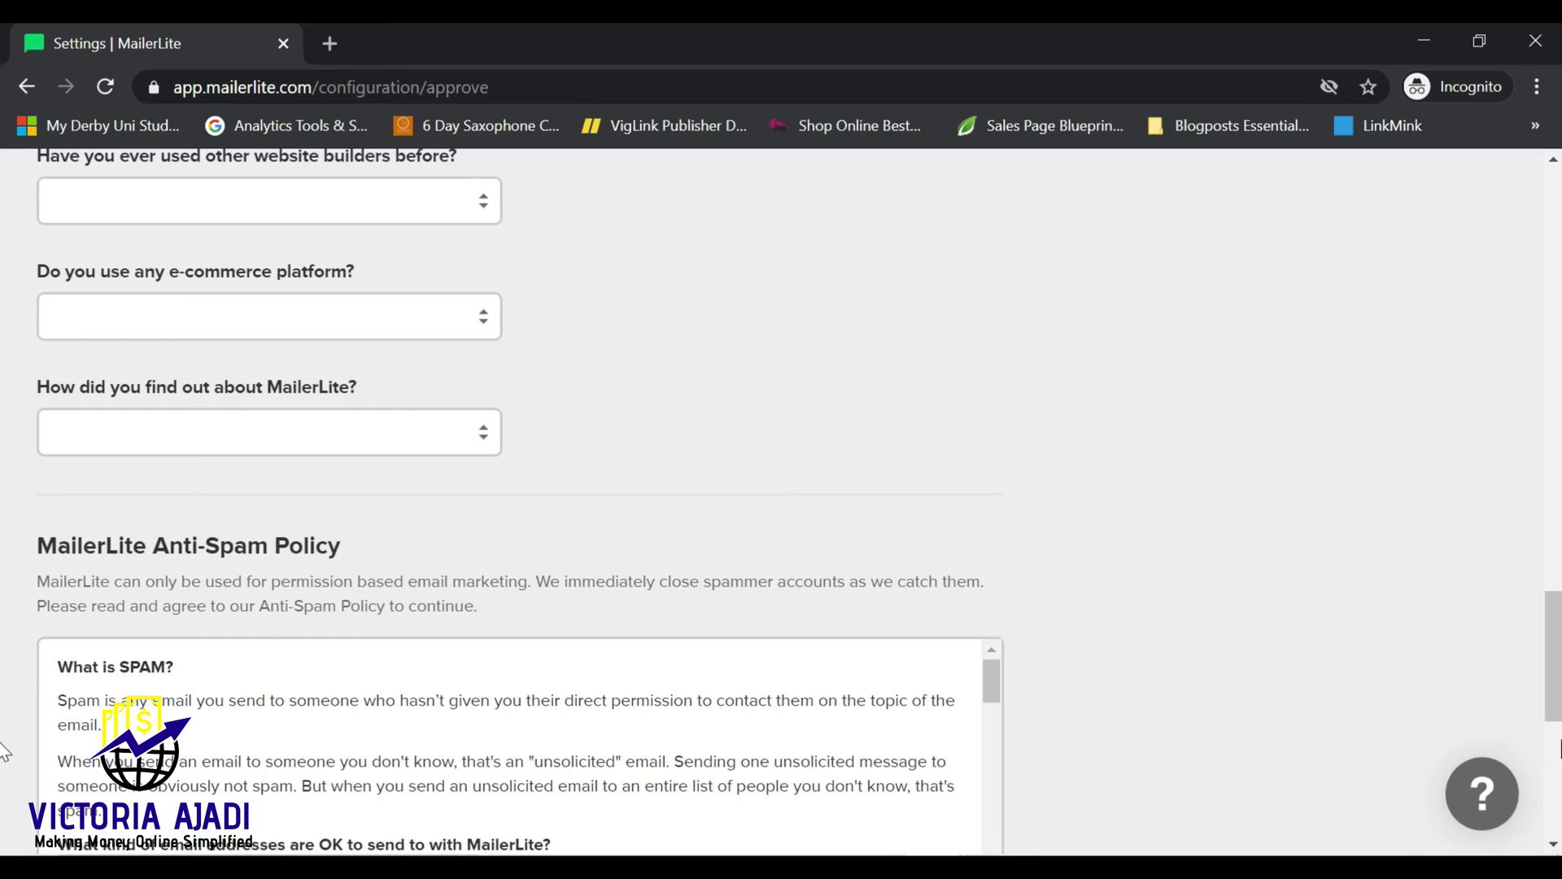
scroll(4, 750, down, 6)
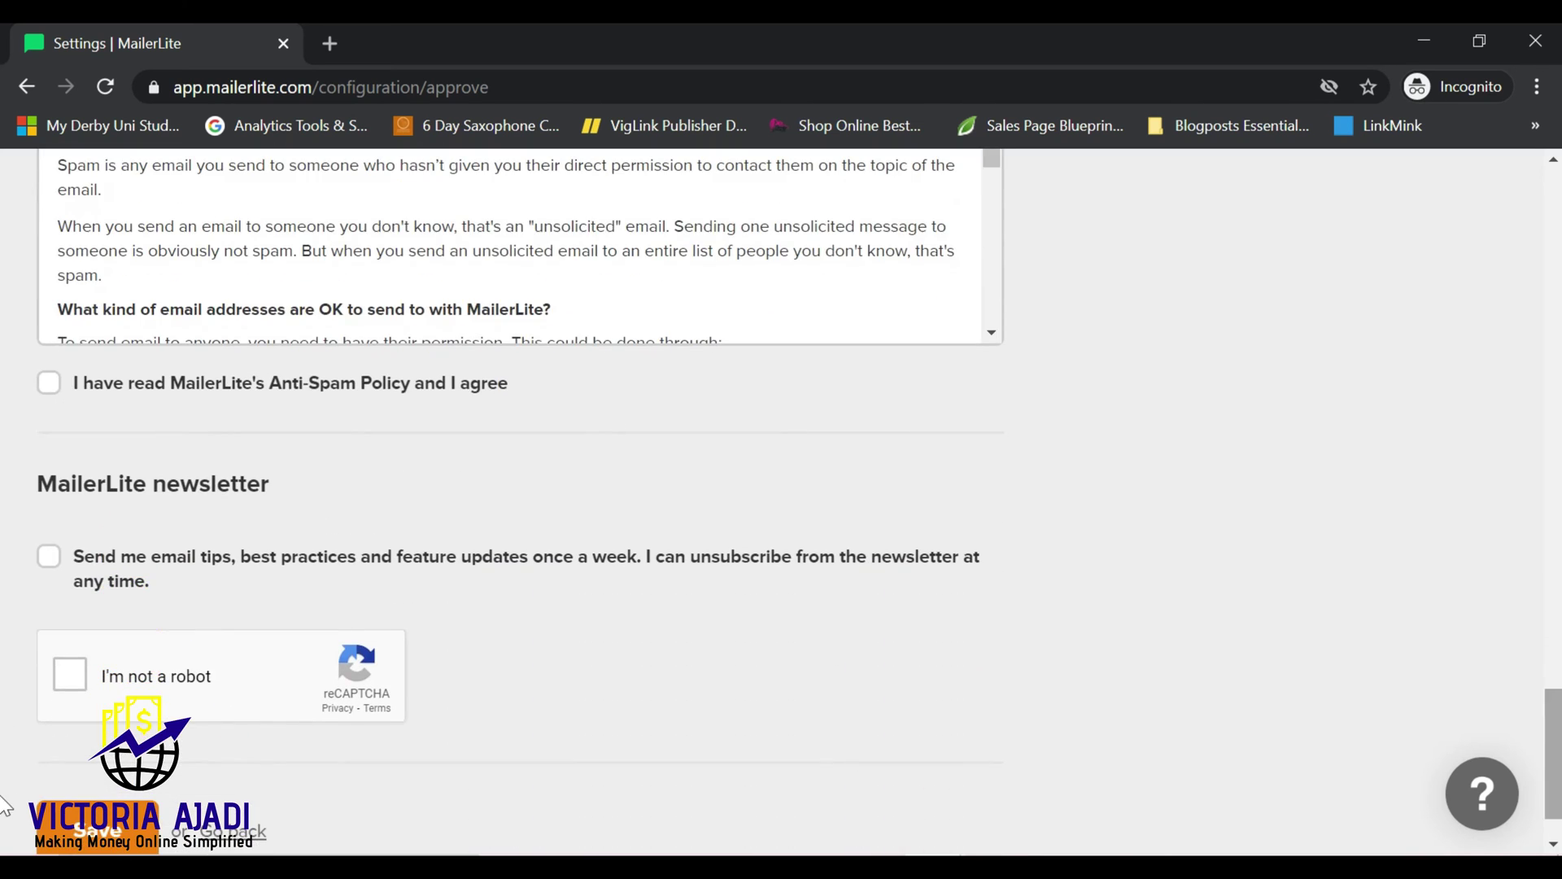
scroll(984, 310, down, 8)
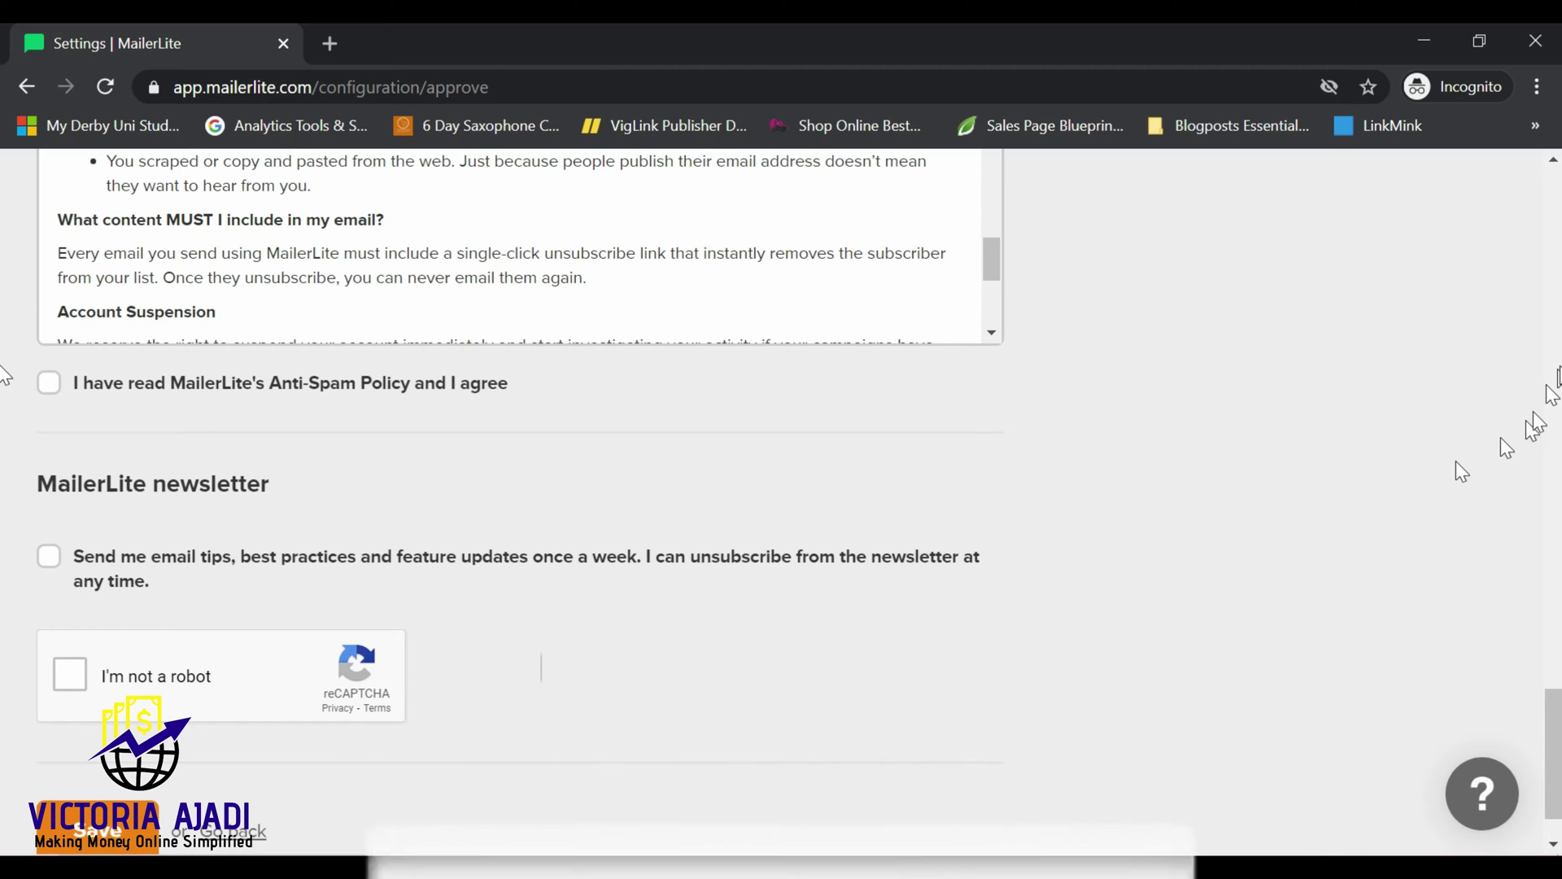
scroll(2, 321, up, 7)
Answer No to both the website-builders and e-commerce questions.
scroll(3, 321, up, 15)
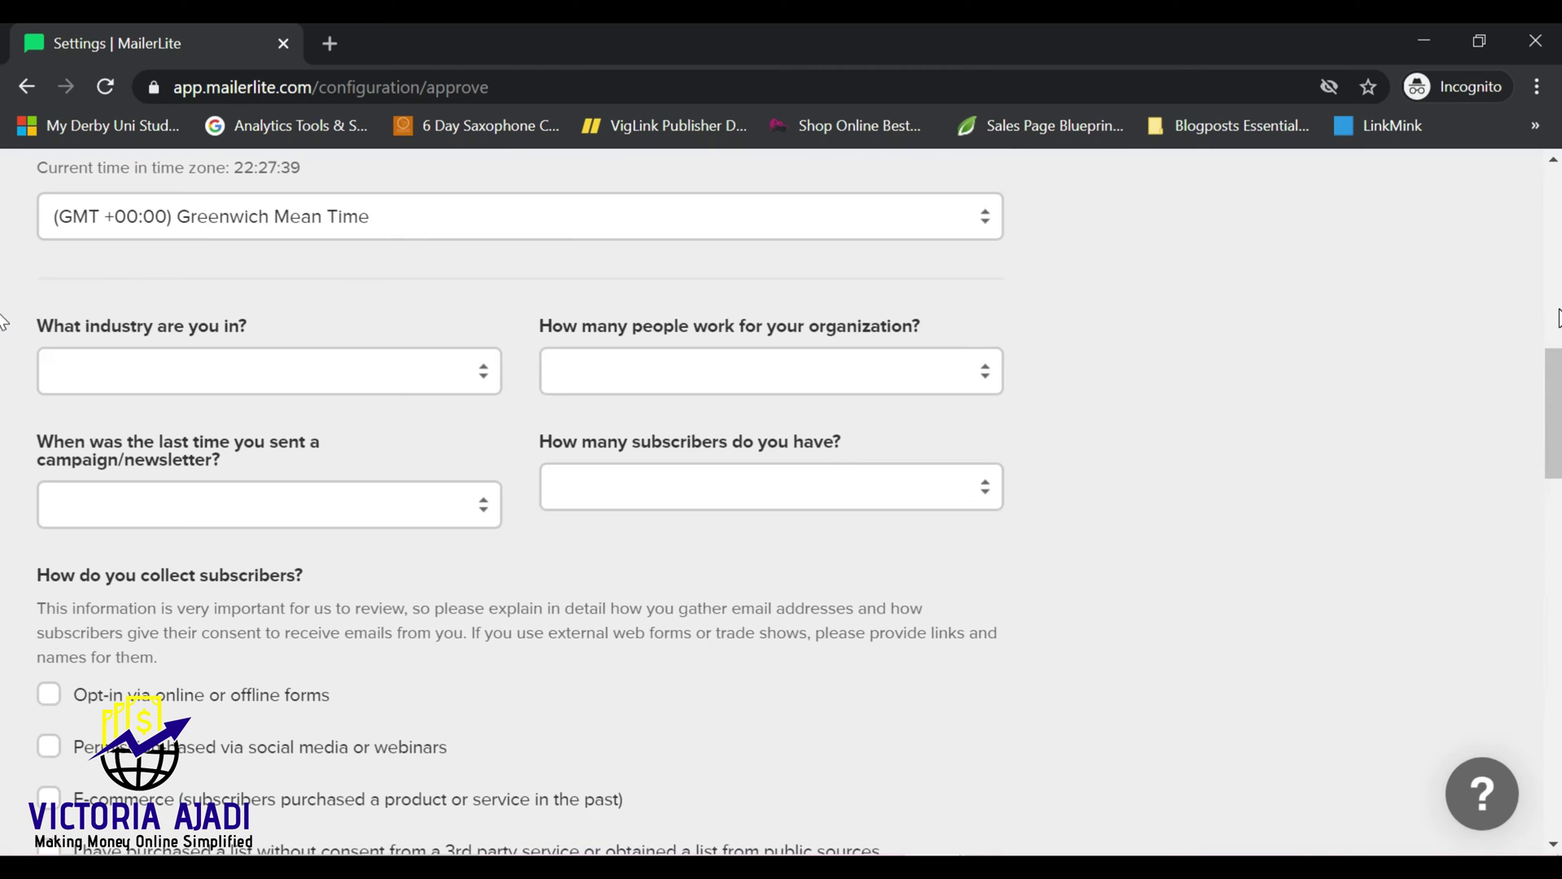
scroll(2, 280, up, 12)
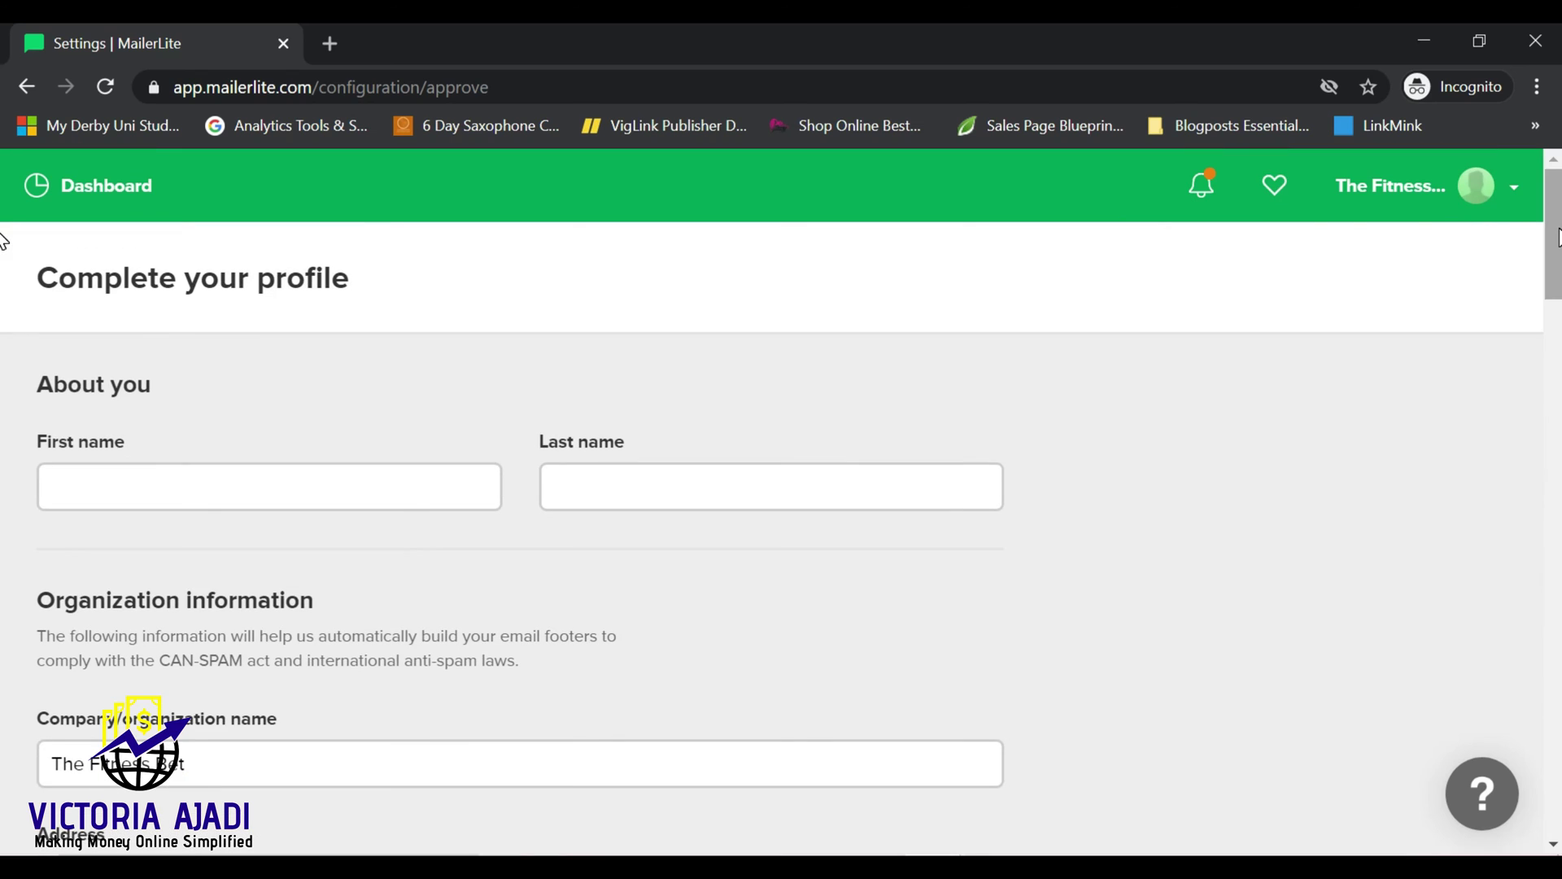
click(336, 487)
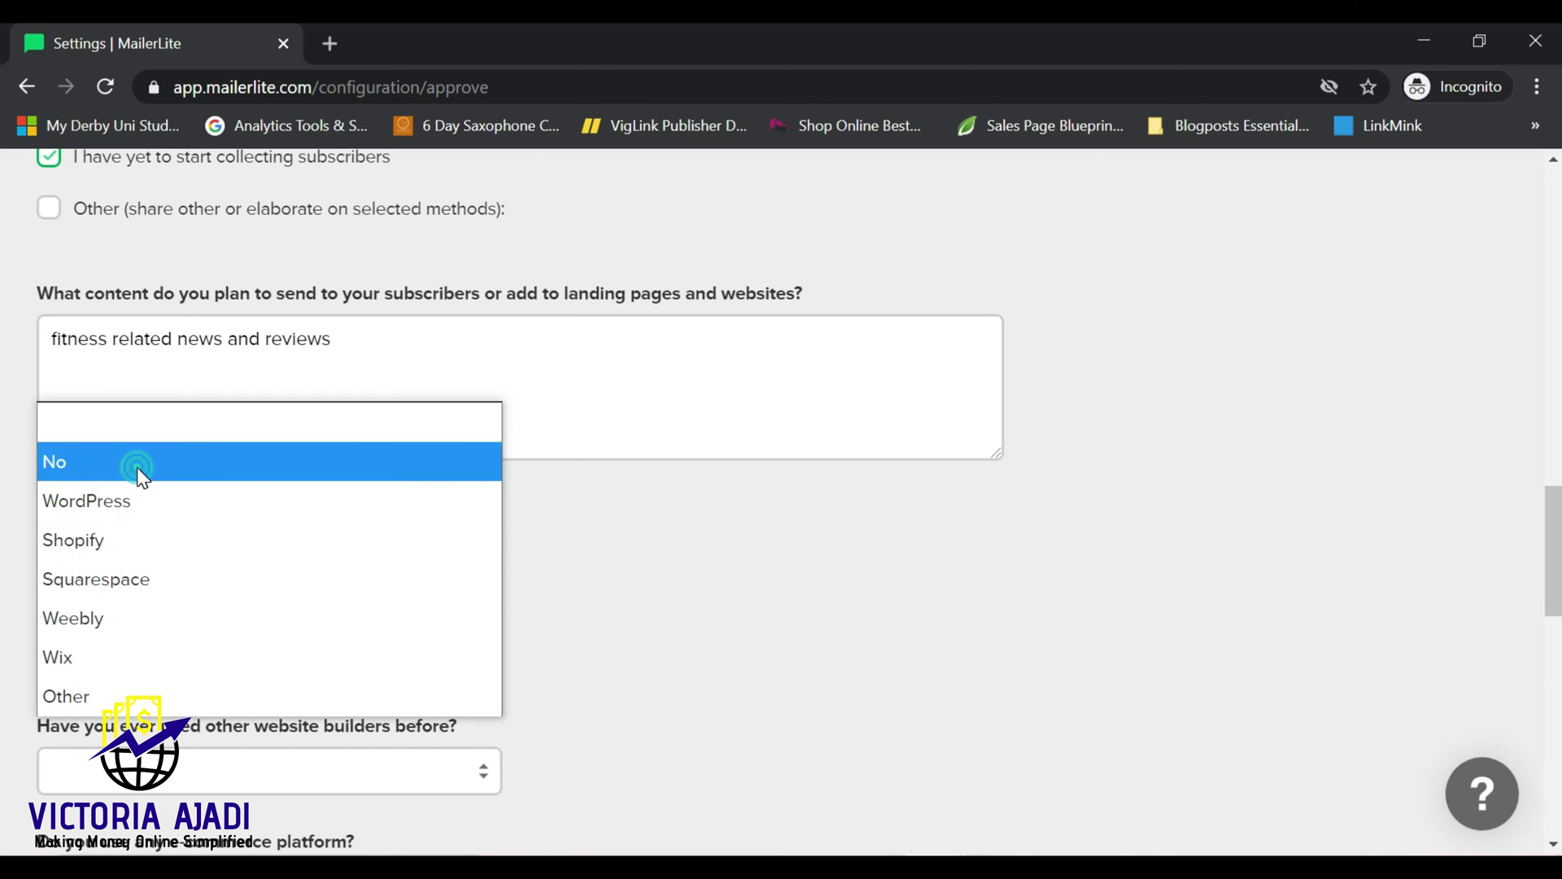
click(137, 464)
scroll(1552, 594, down, 6)
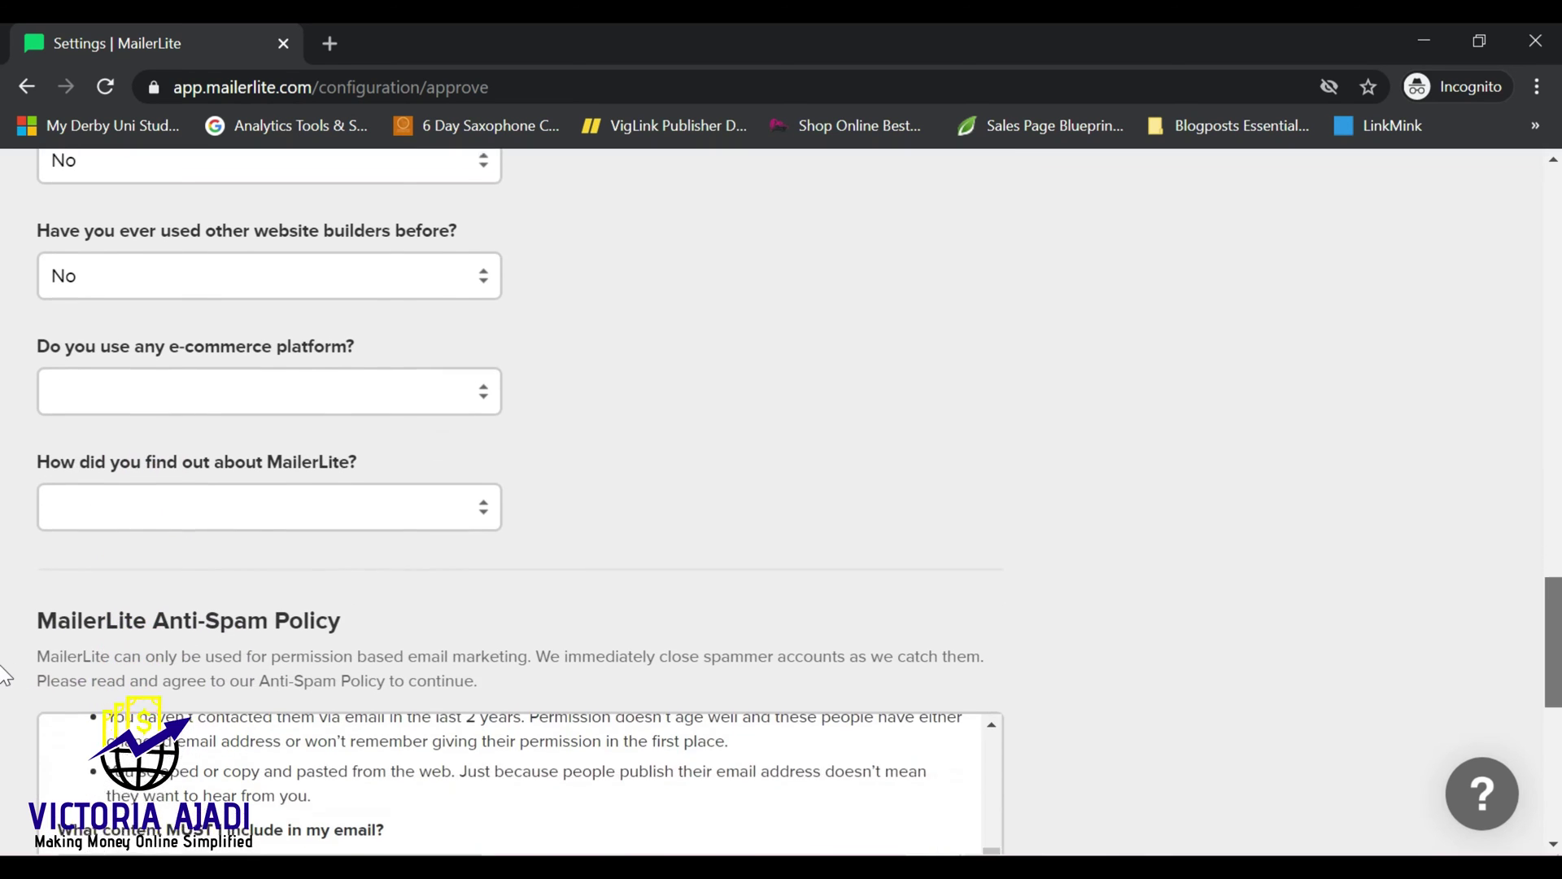
click(402, 371)
click(192, 456)
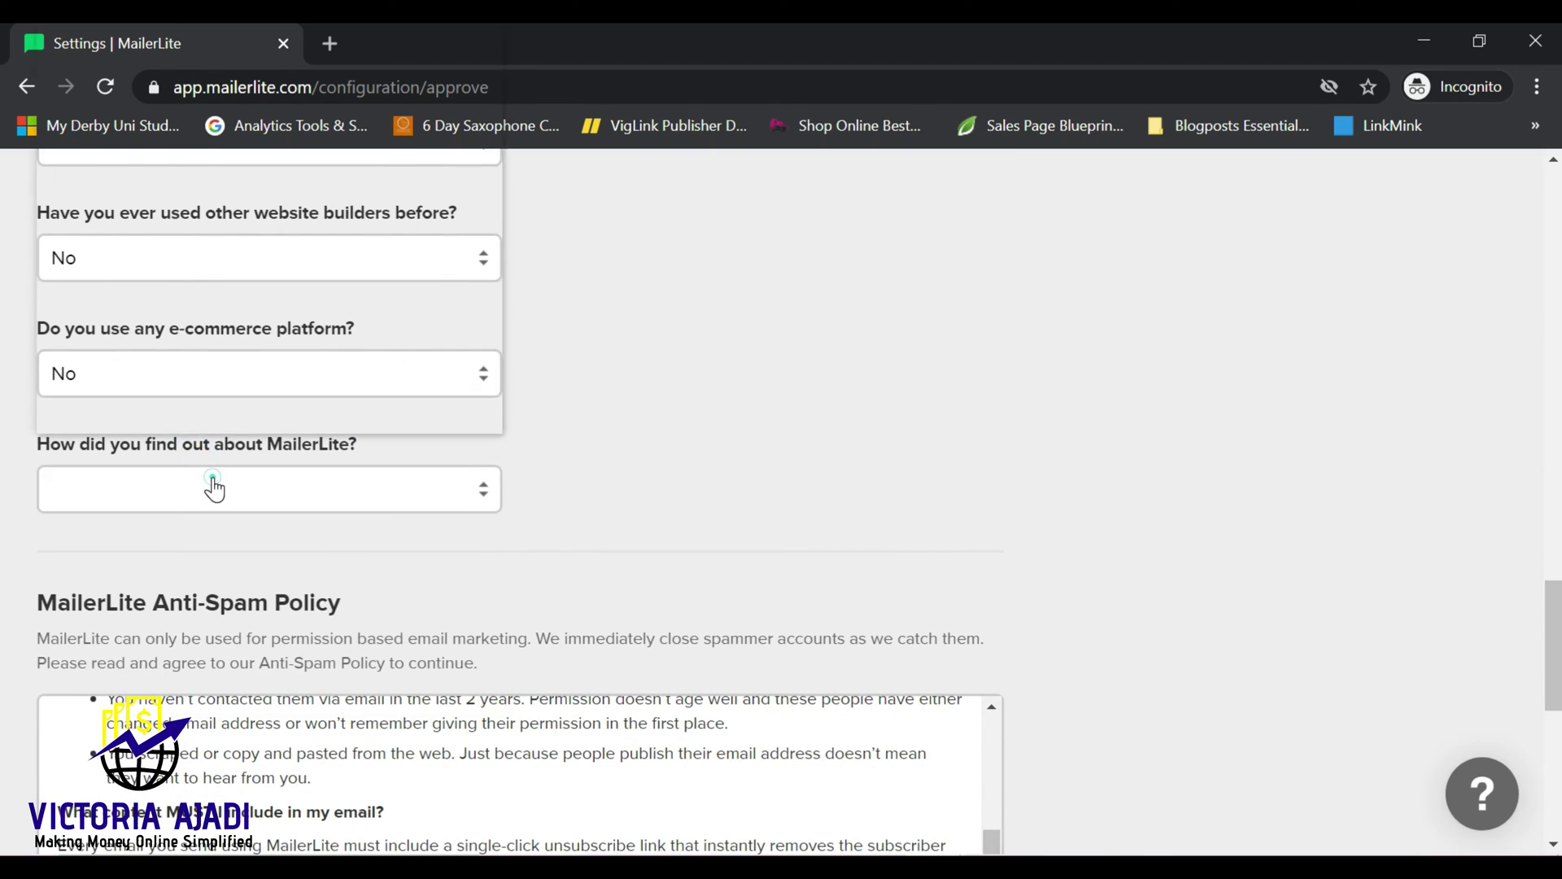
Set 'How did you find out about MailerLite?' to Friend or colleague.
click(209, 486)
click(489, 388)
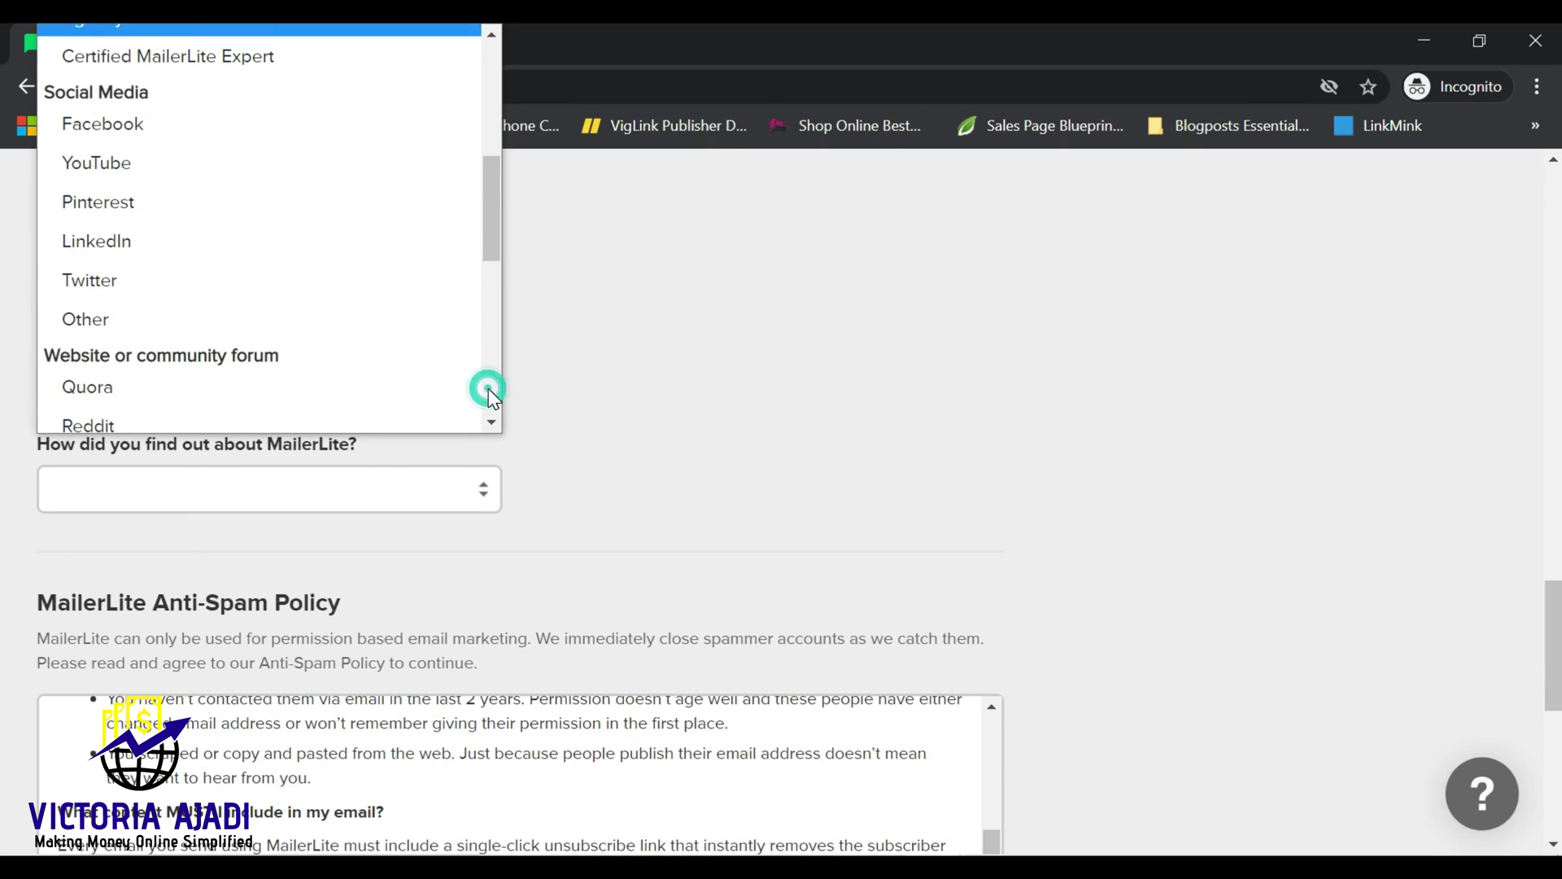
click(488, 388)
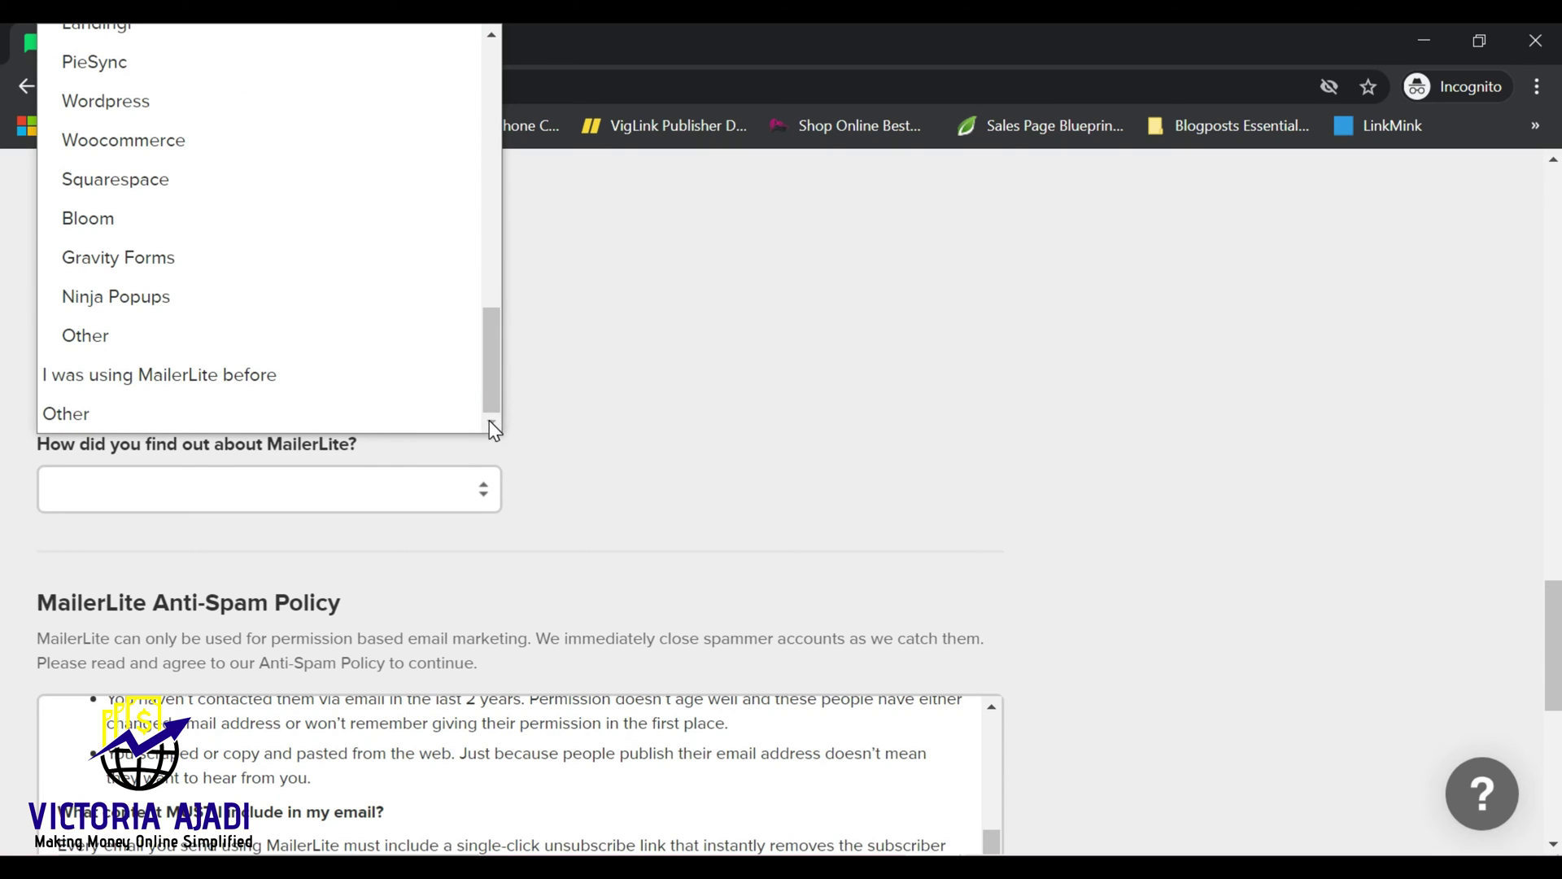
drag(495, 348, 474, 125)
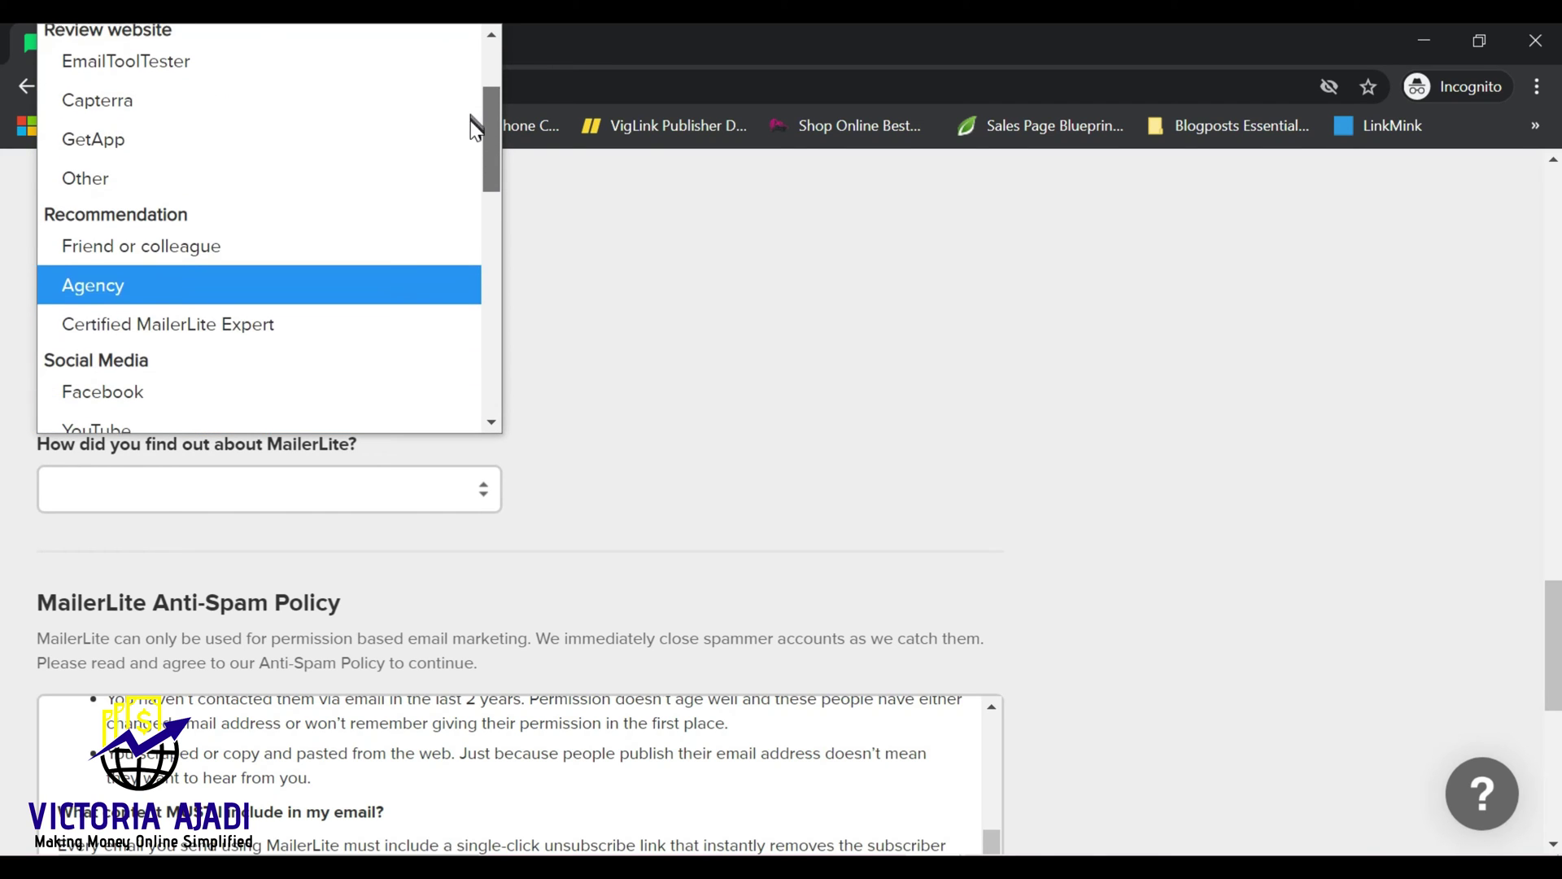
click(231, 243)
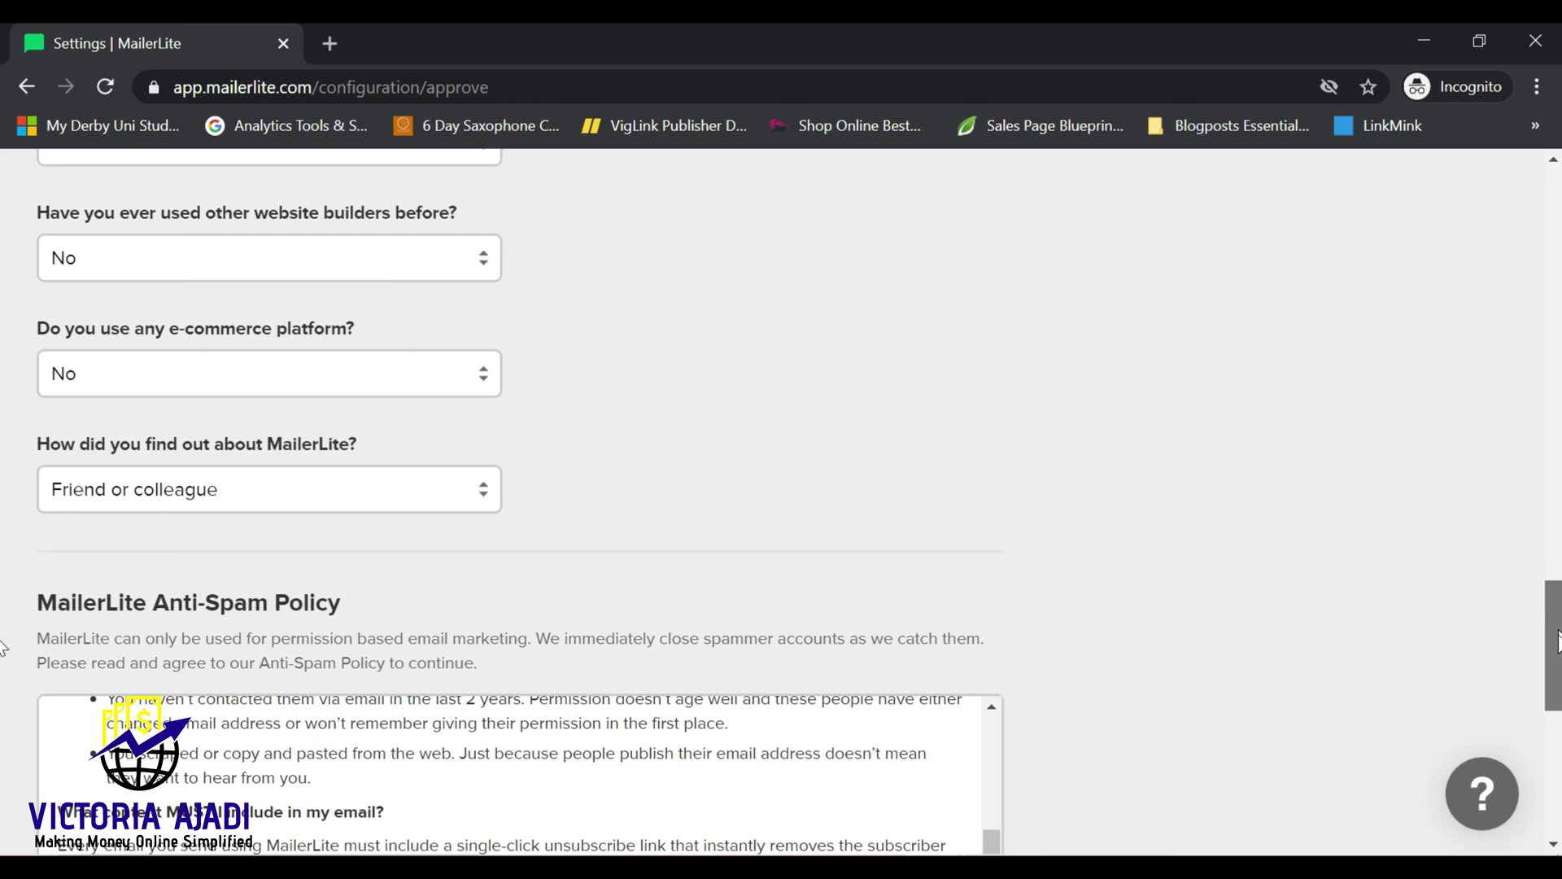
scroll(1293, 589, down, 3)
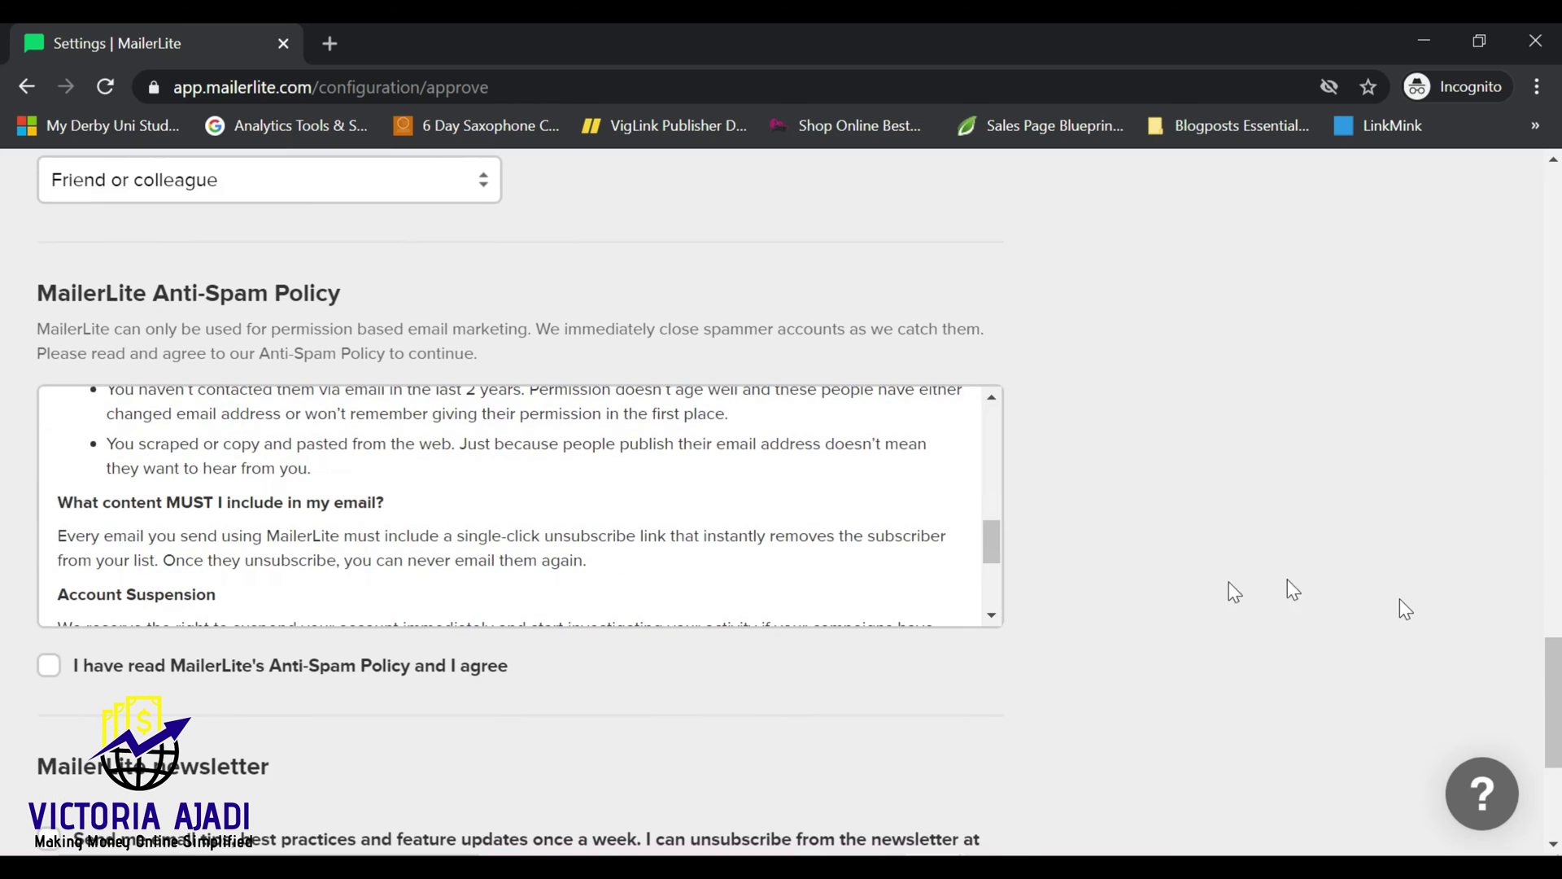
Tick the Anti-Spam Policy agreement and reCAPTCHA check, then save the profile.
click(992, 585)
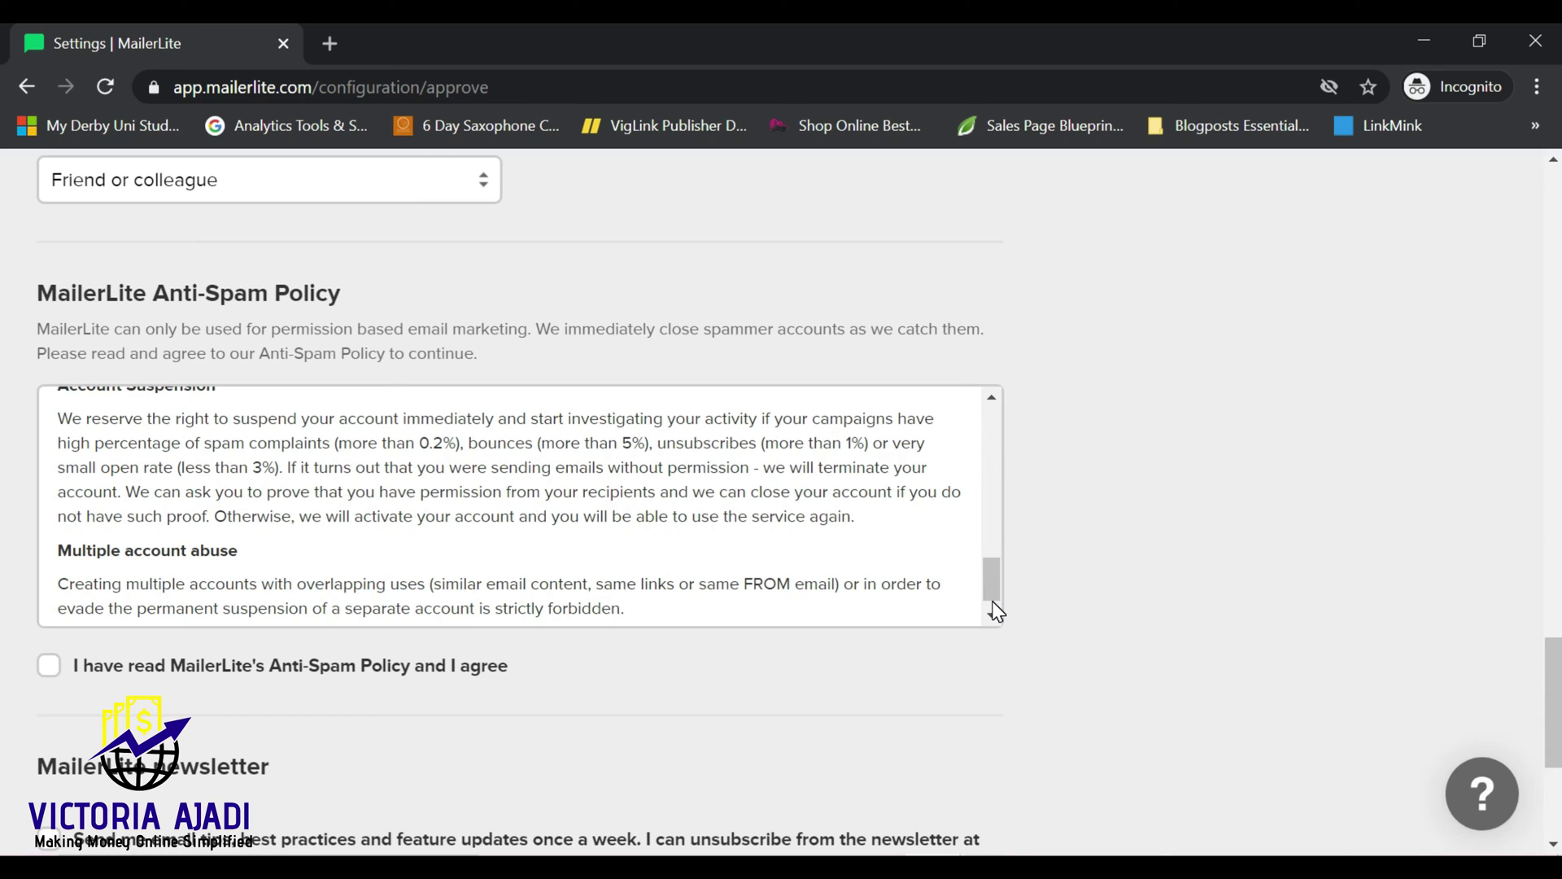
click(992, 615)
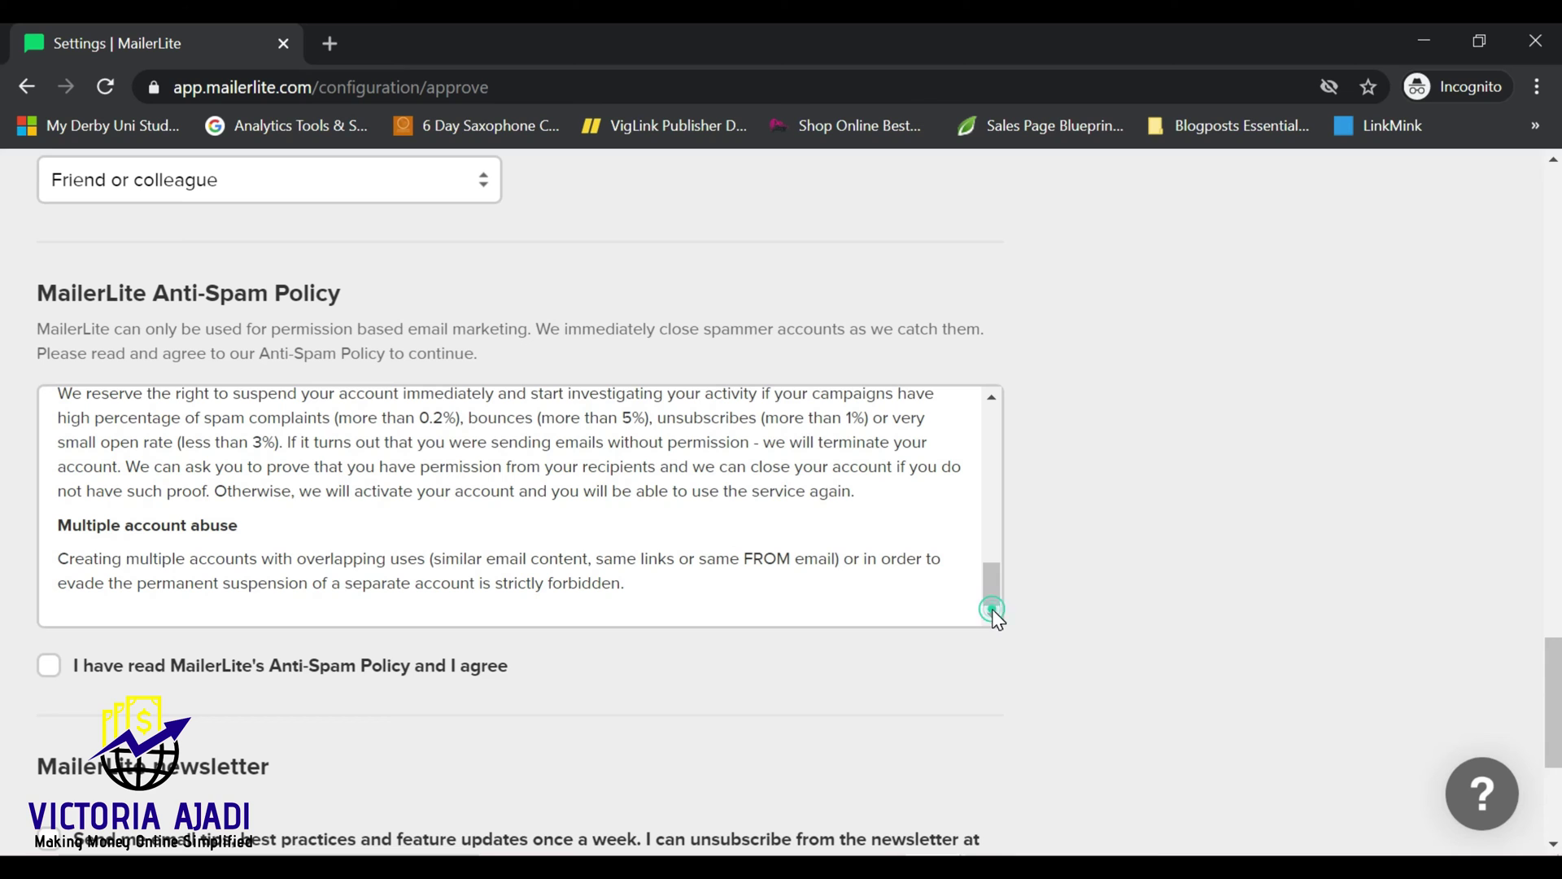
click(48, 665)
scroll(1549, 627, down, 4)
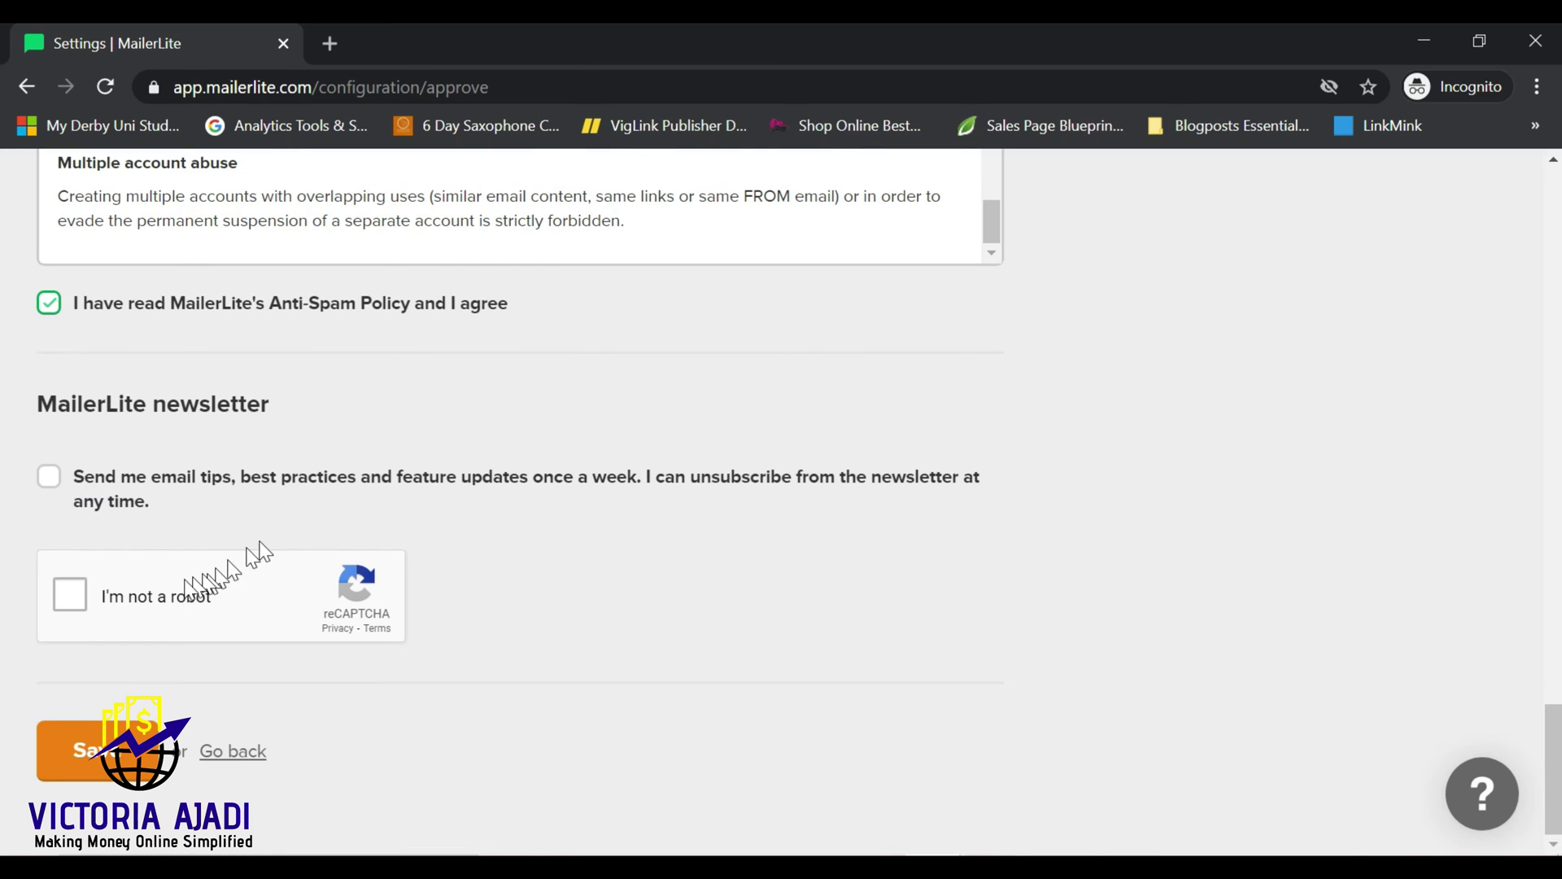
click(74, 592)
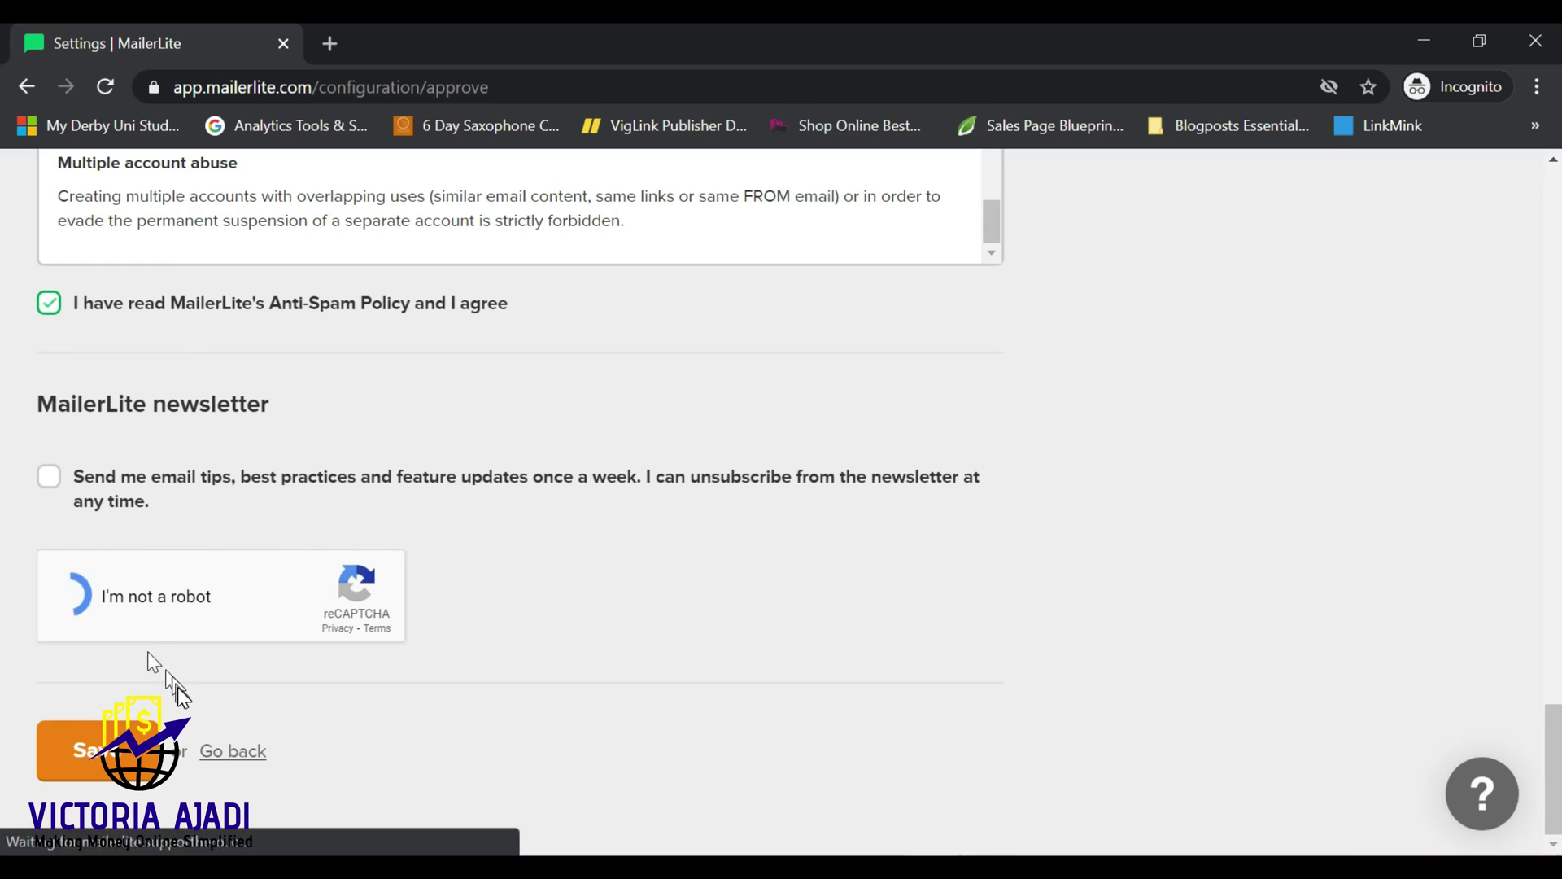
click(109, 755)
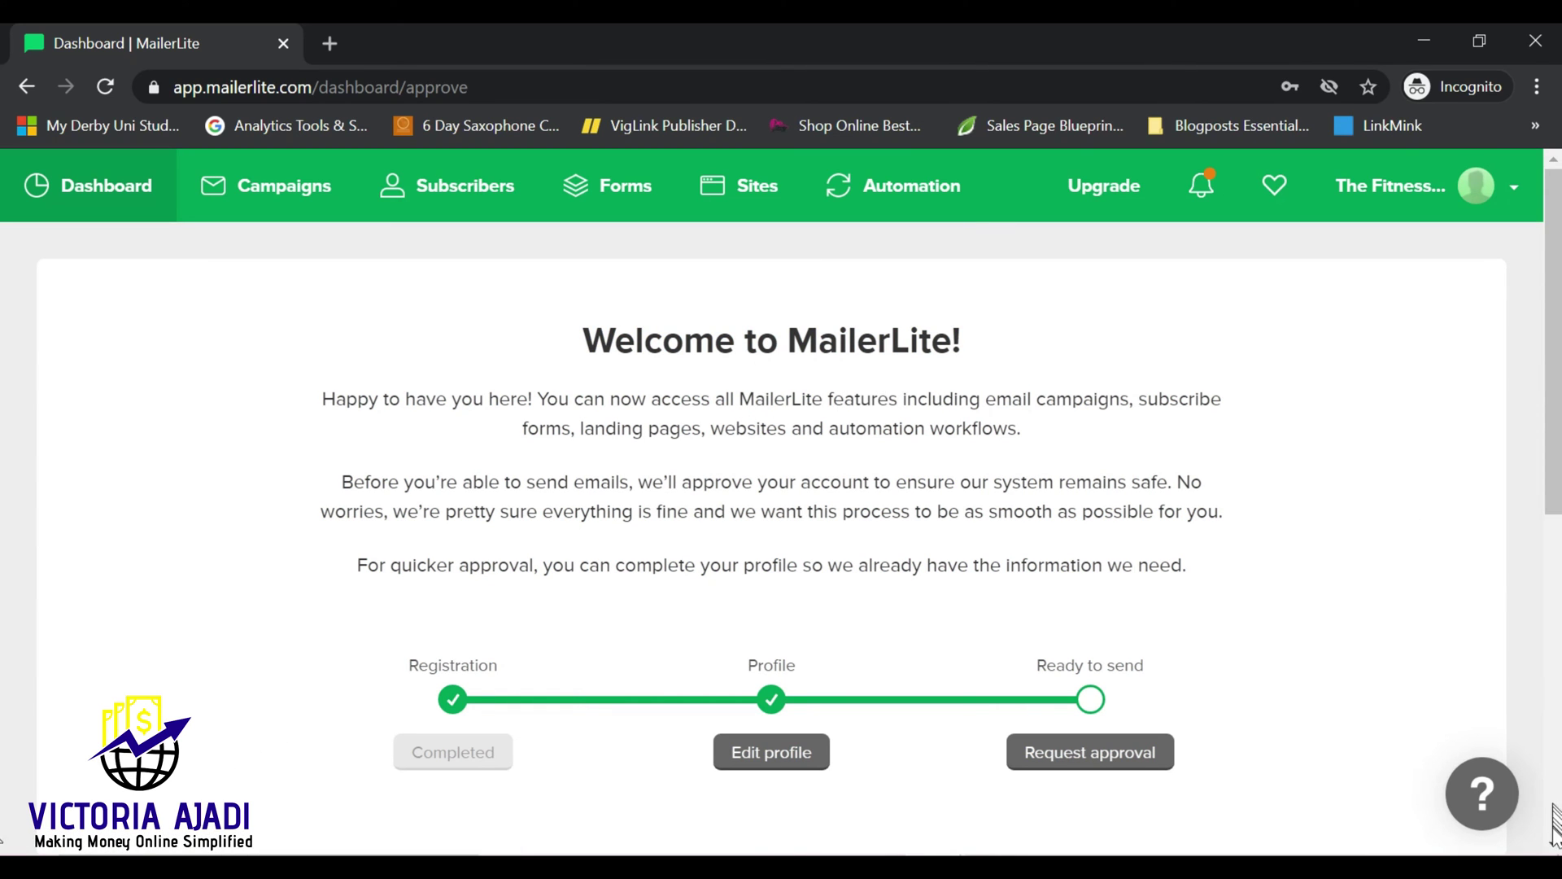
Scroll the dashboard and start the account approval request.
scroll(1553, 846, down, 5)
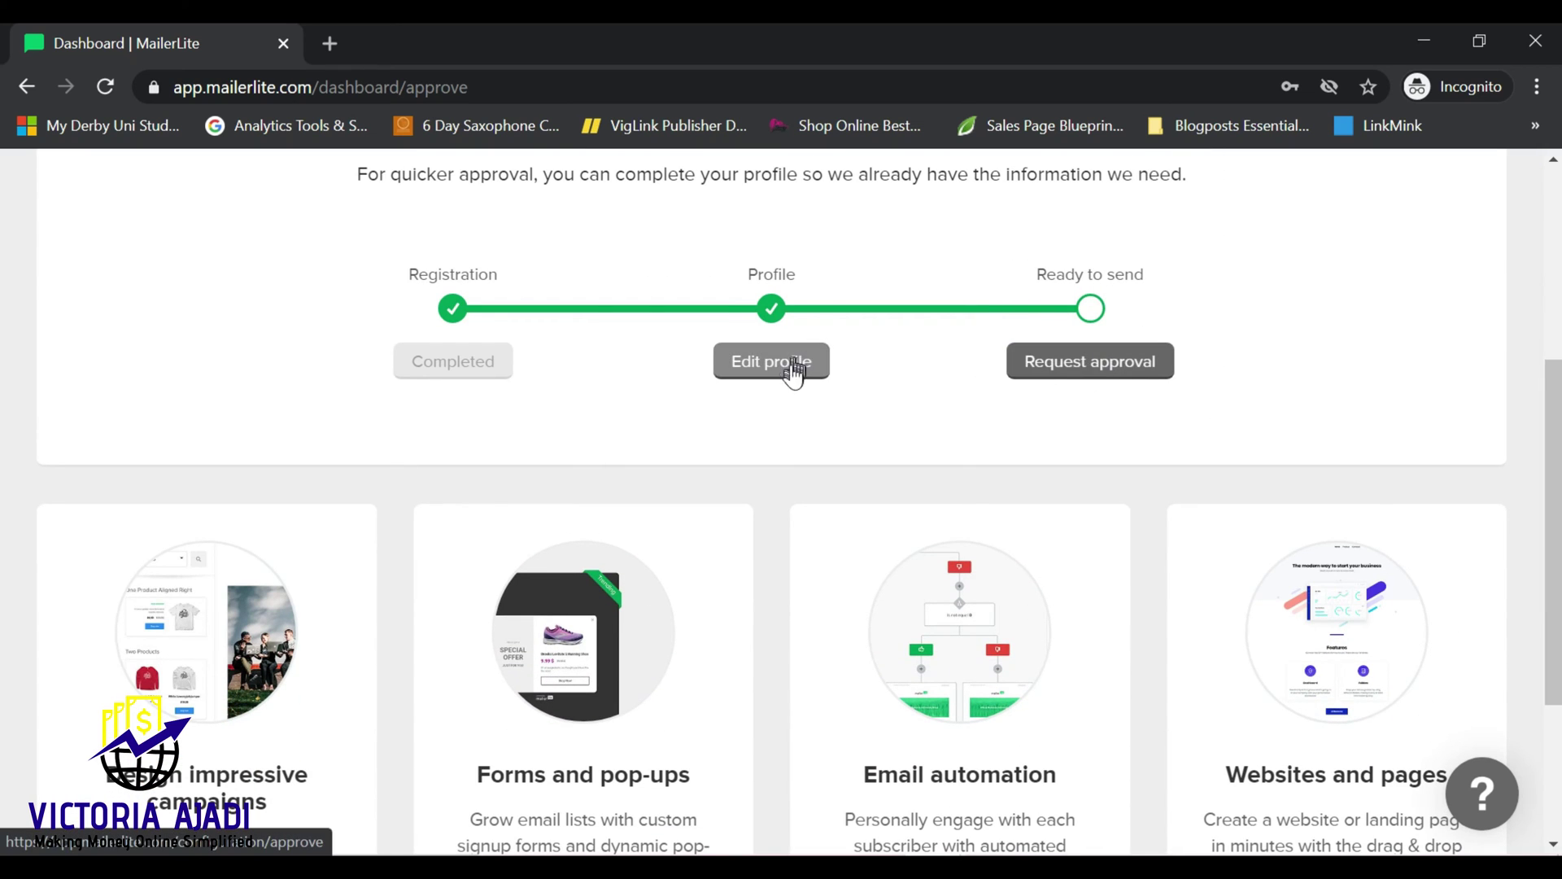
click(1083, 368)
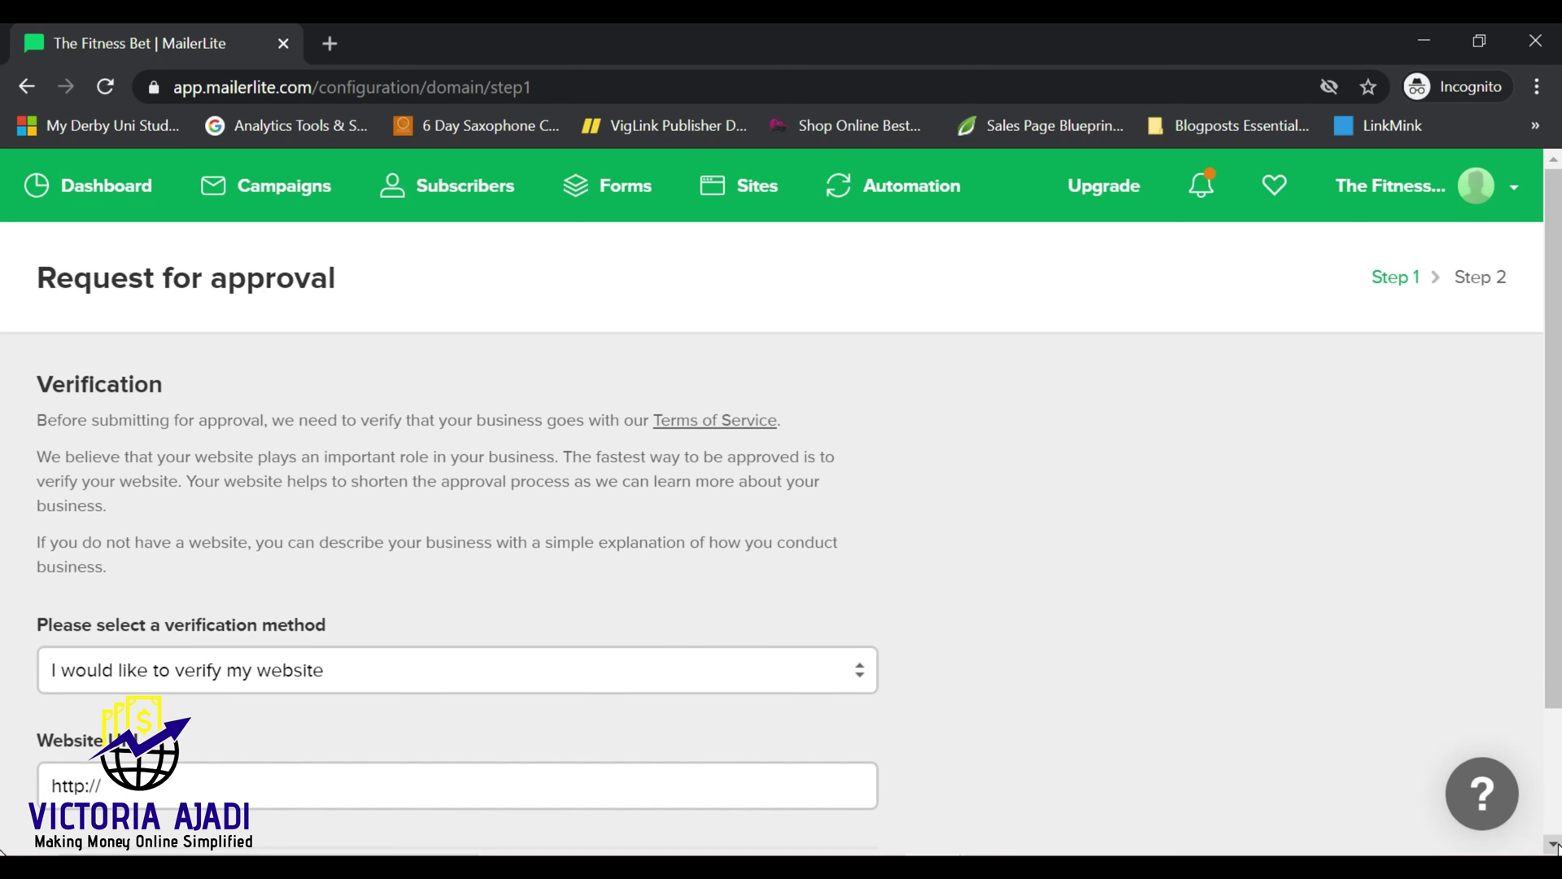
scroll(1554, 846, down, 2)
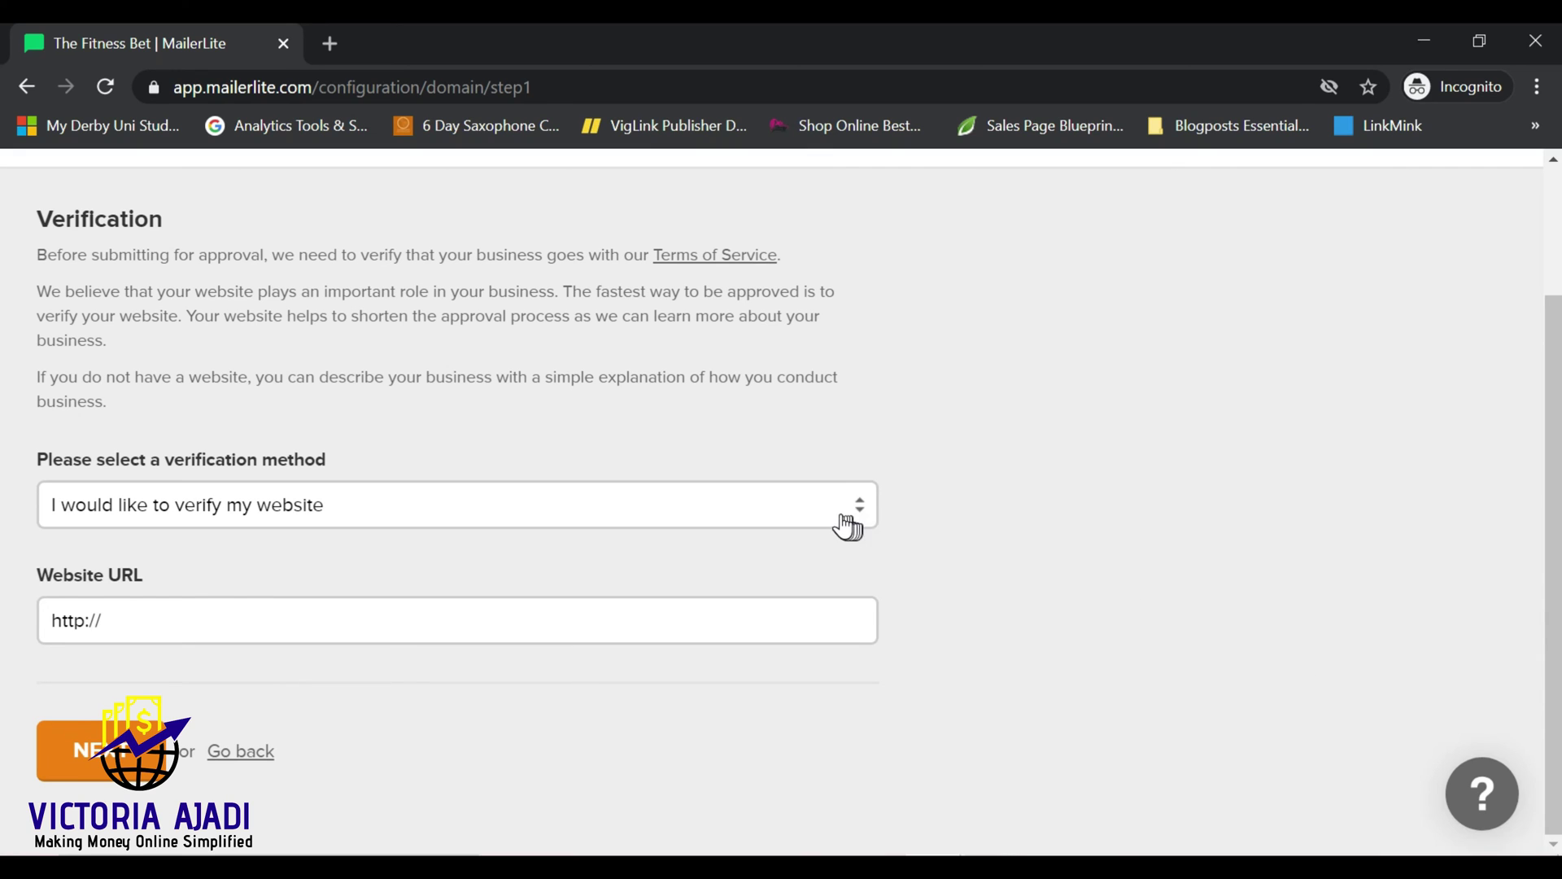
click(846, 526)
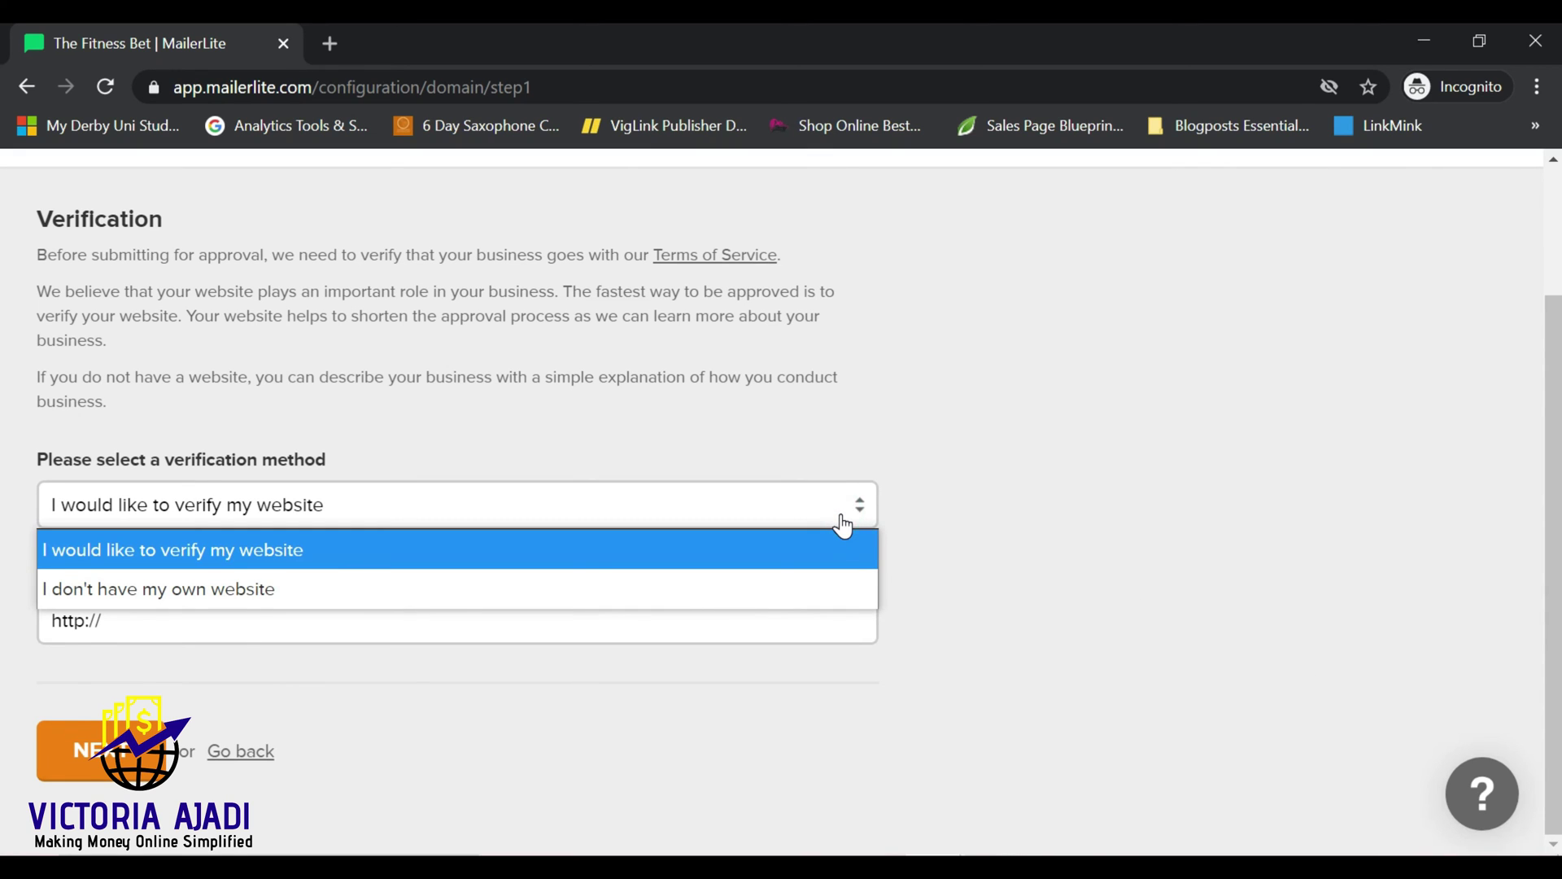
click(240, 587)
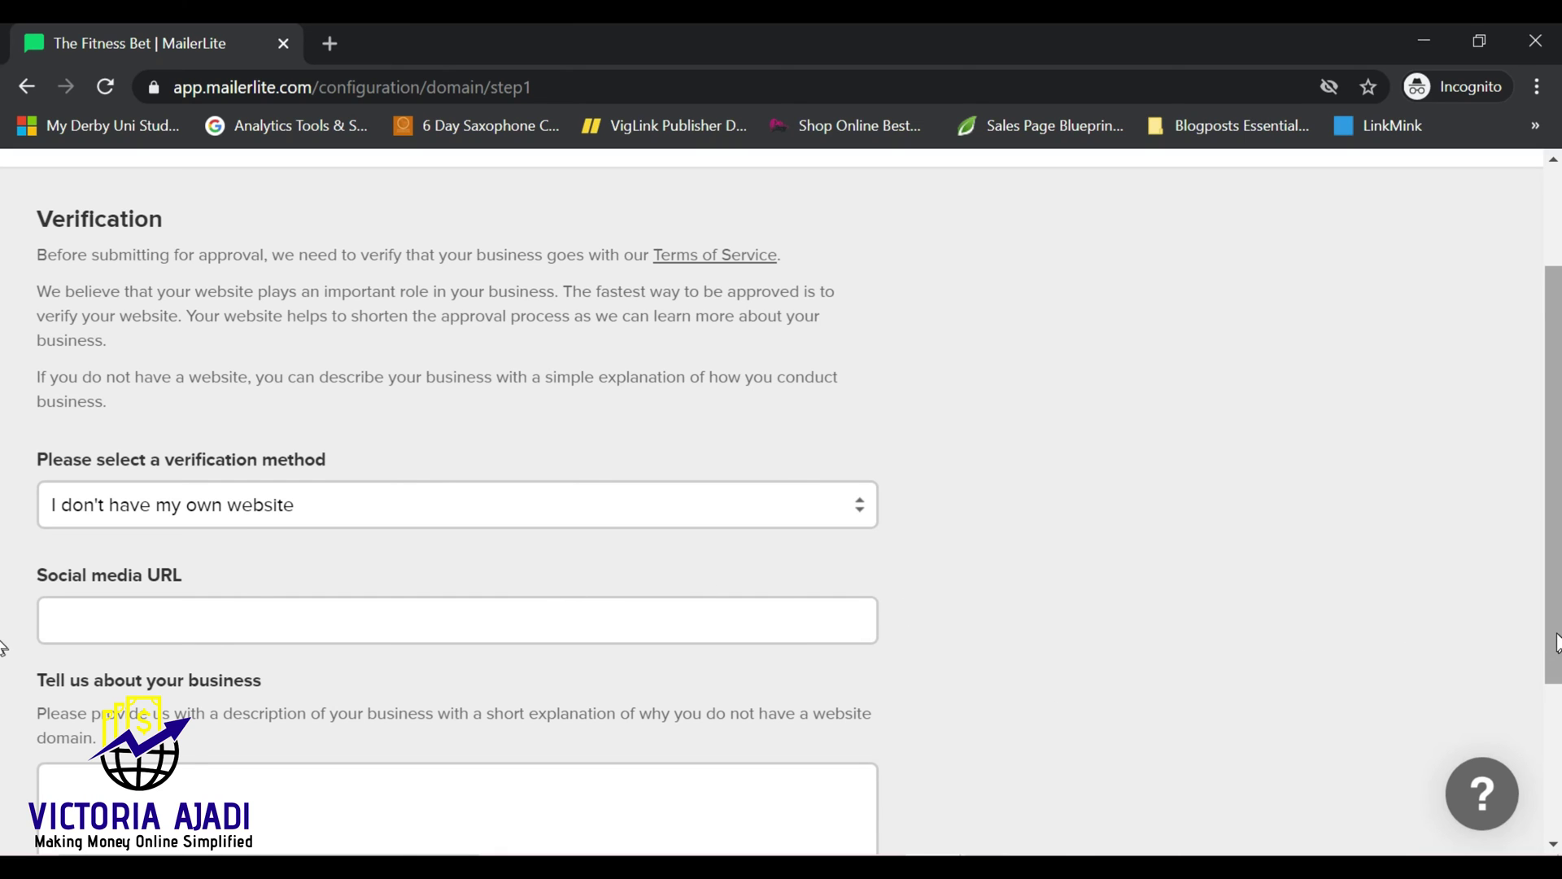
scroll(1554, 640, down, 2)
scroll(906, 743, up, 1)
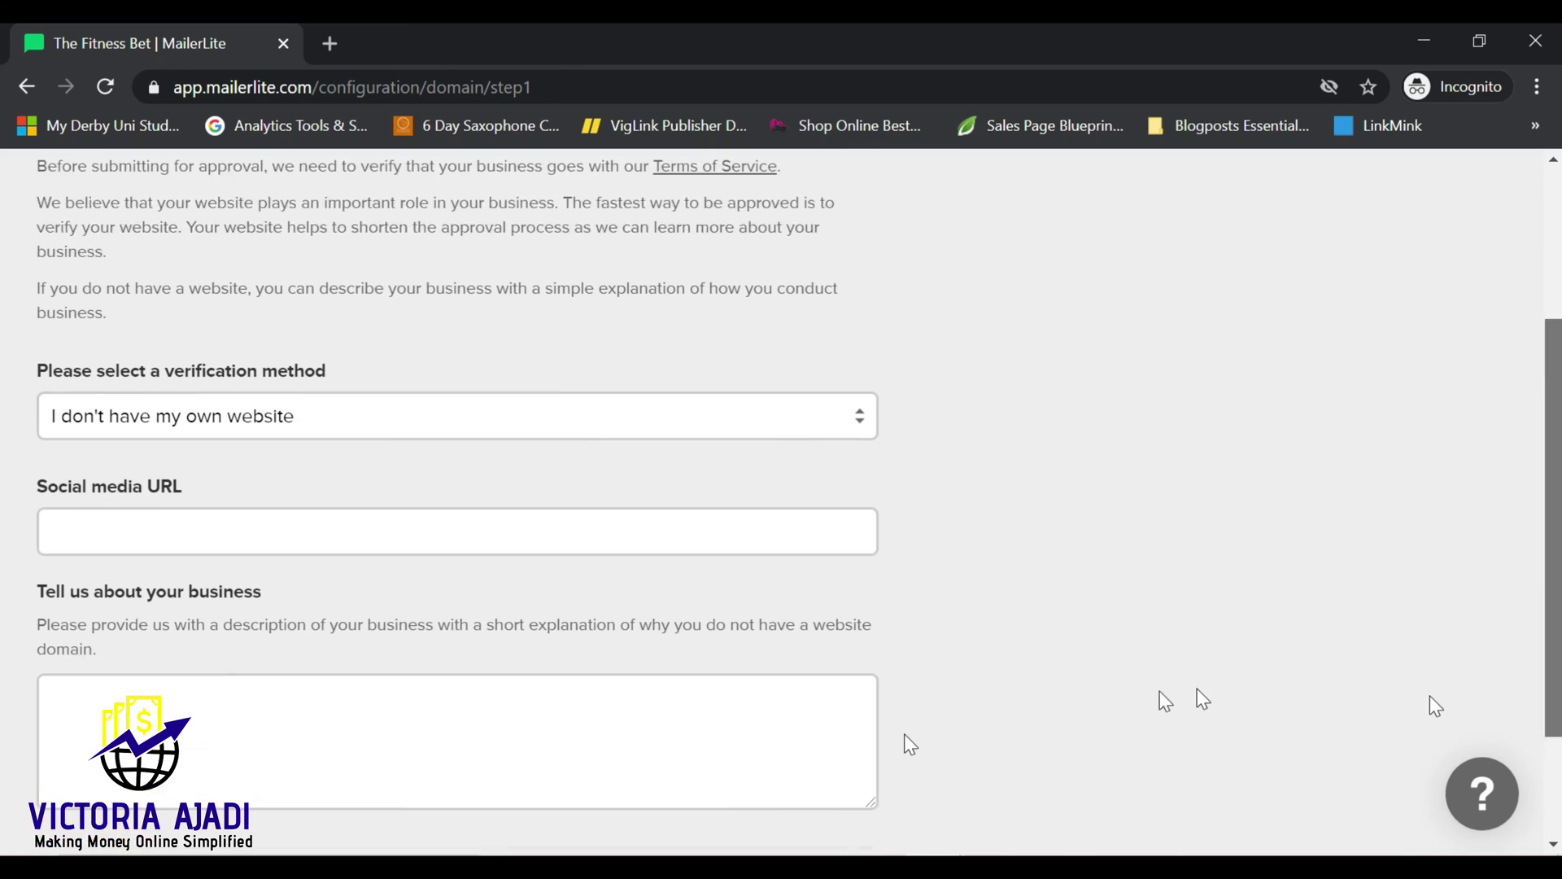
scroll(612, 785, down, 1)
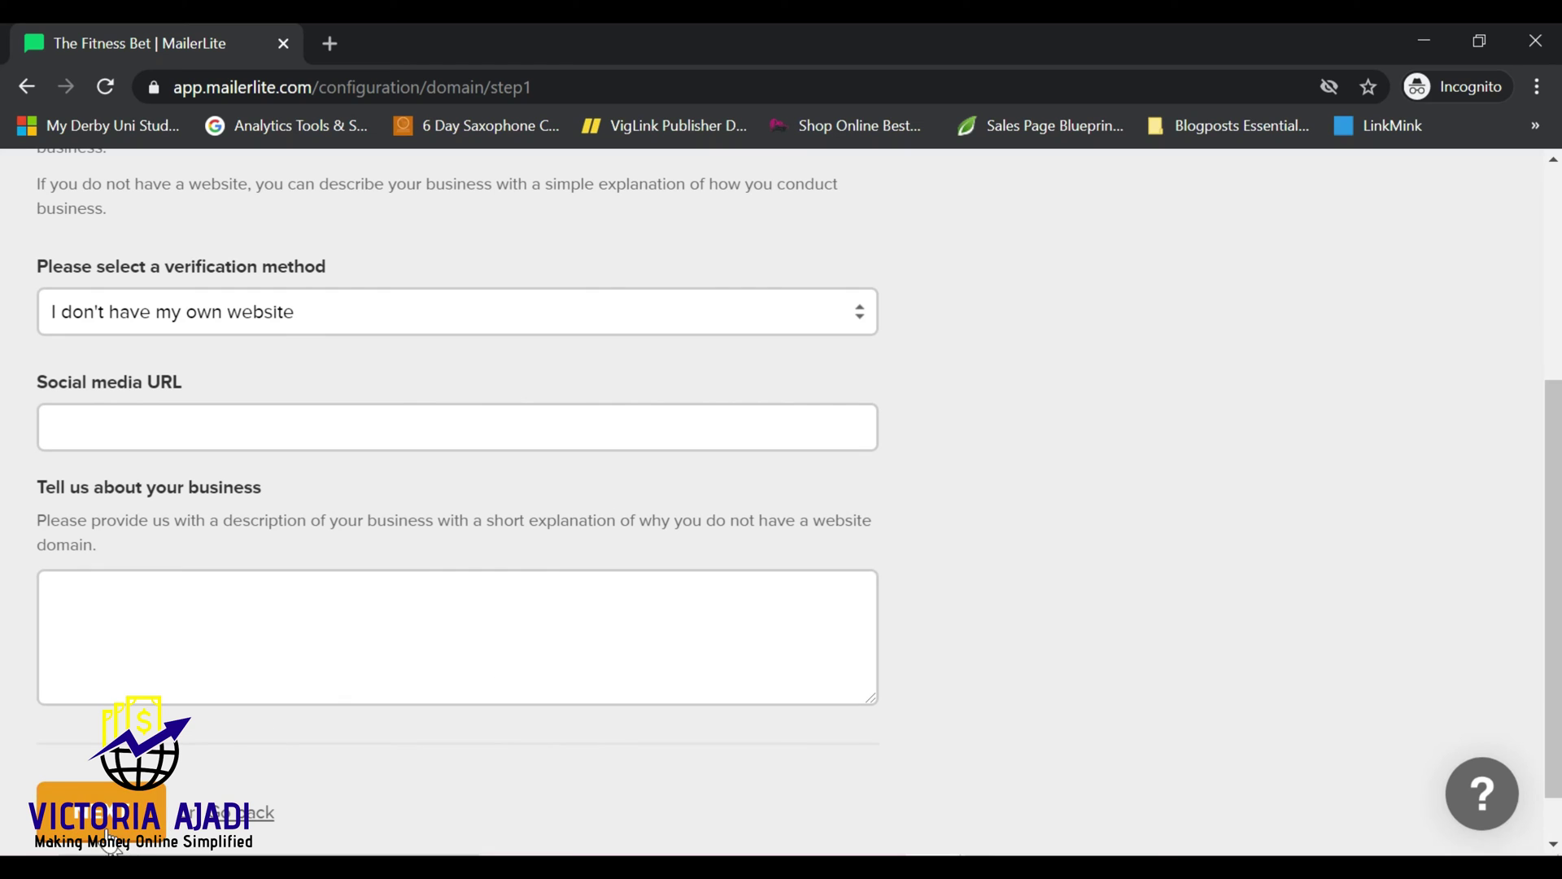
click(418, 311)
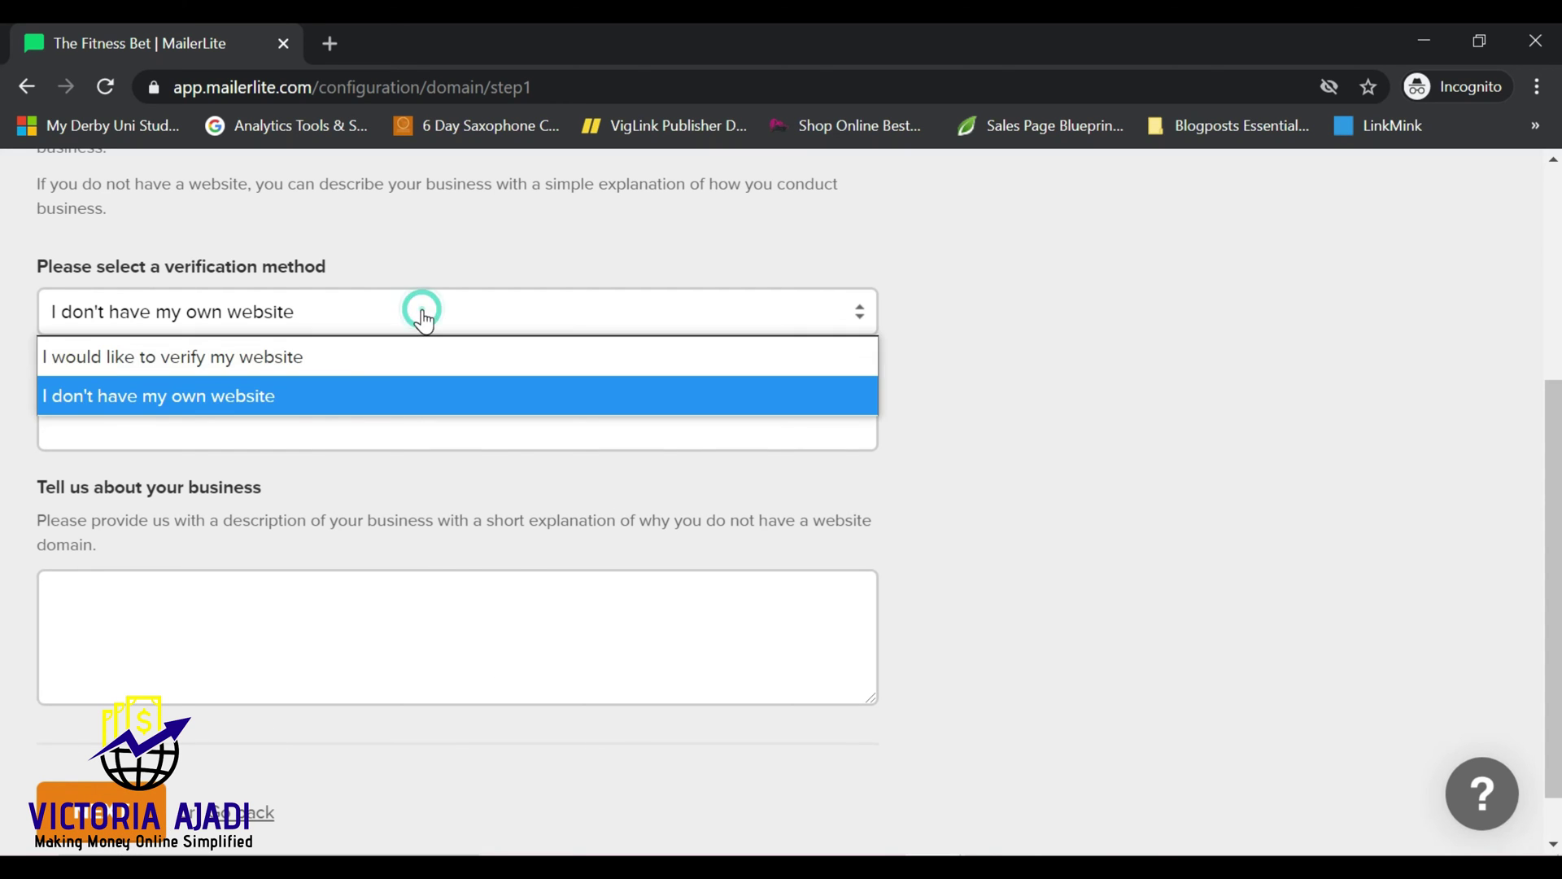
click(282, 358)
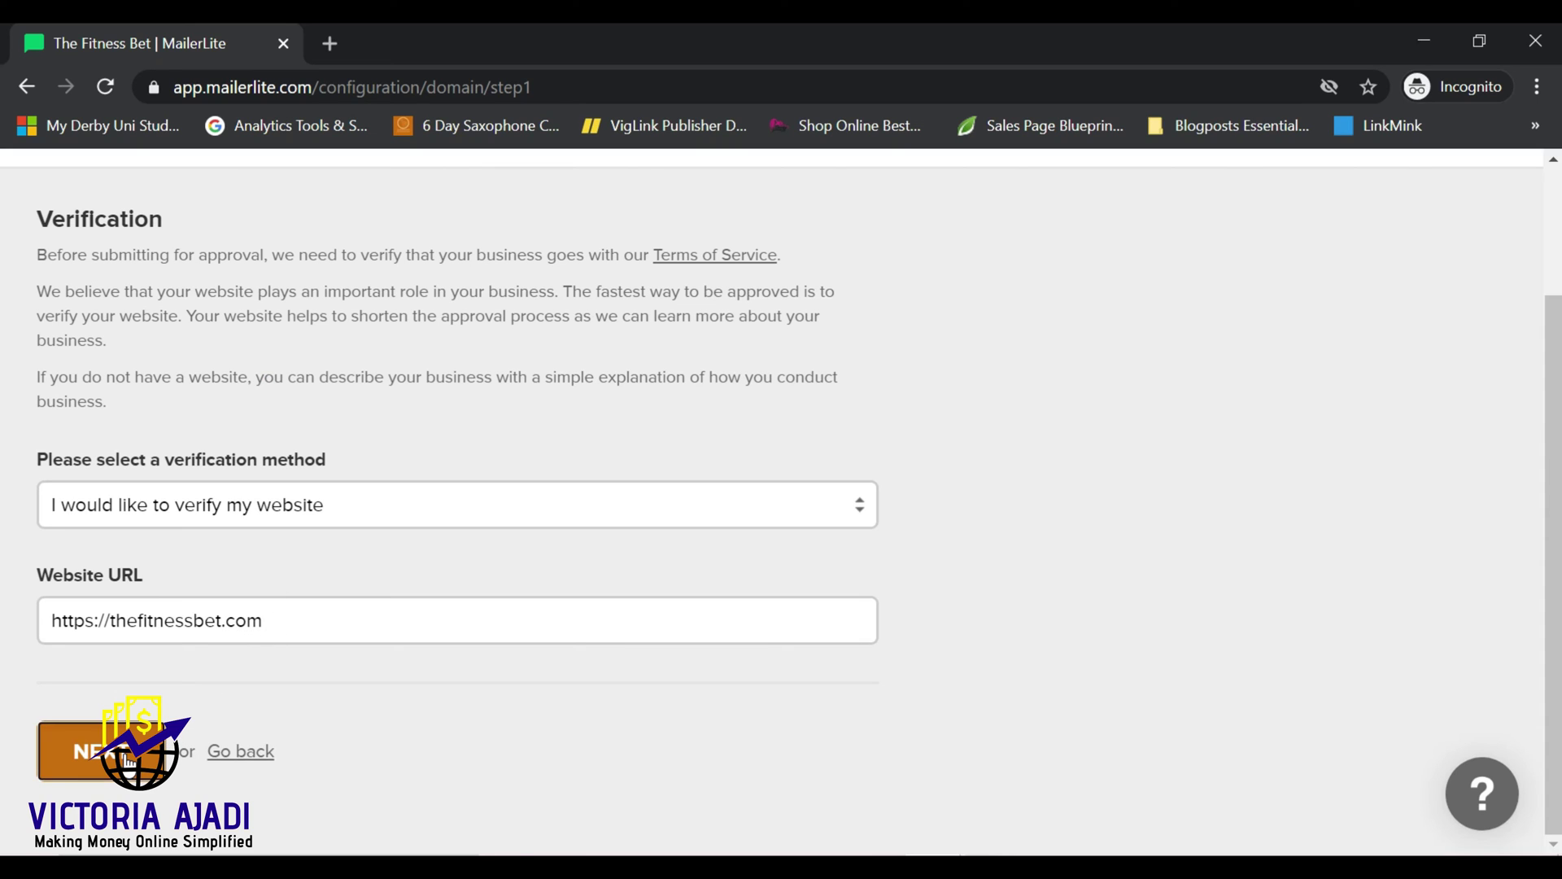
click(125, 755)
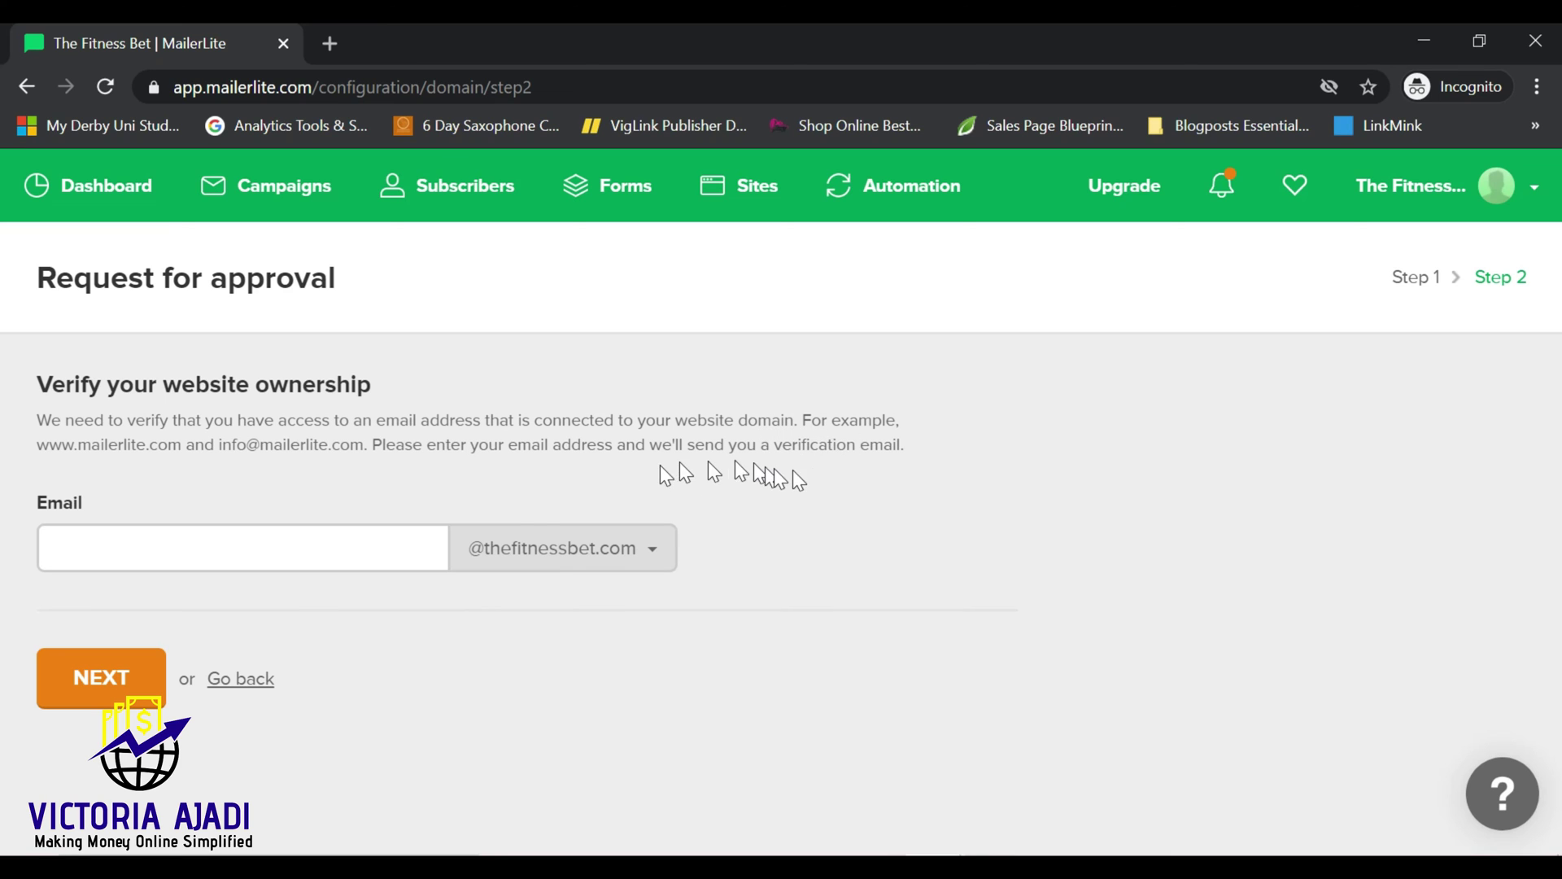
click(277, 547)
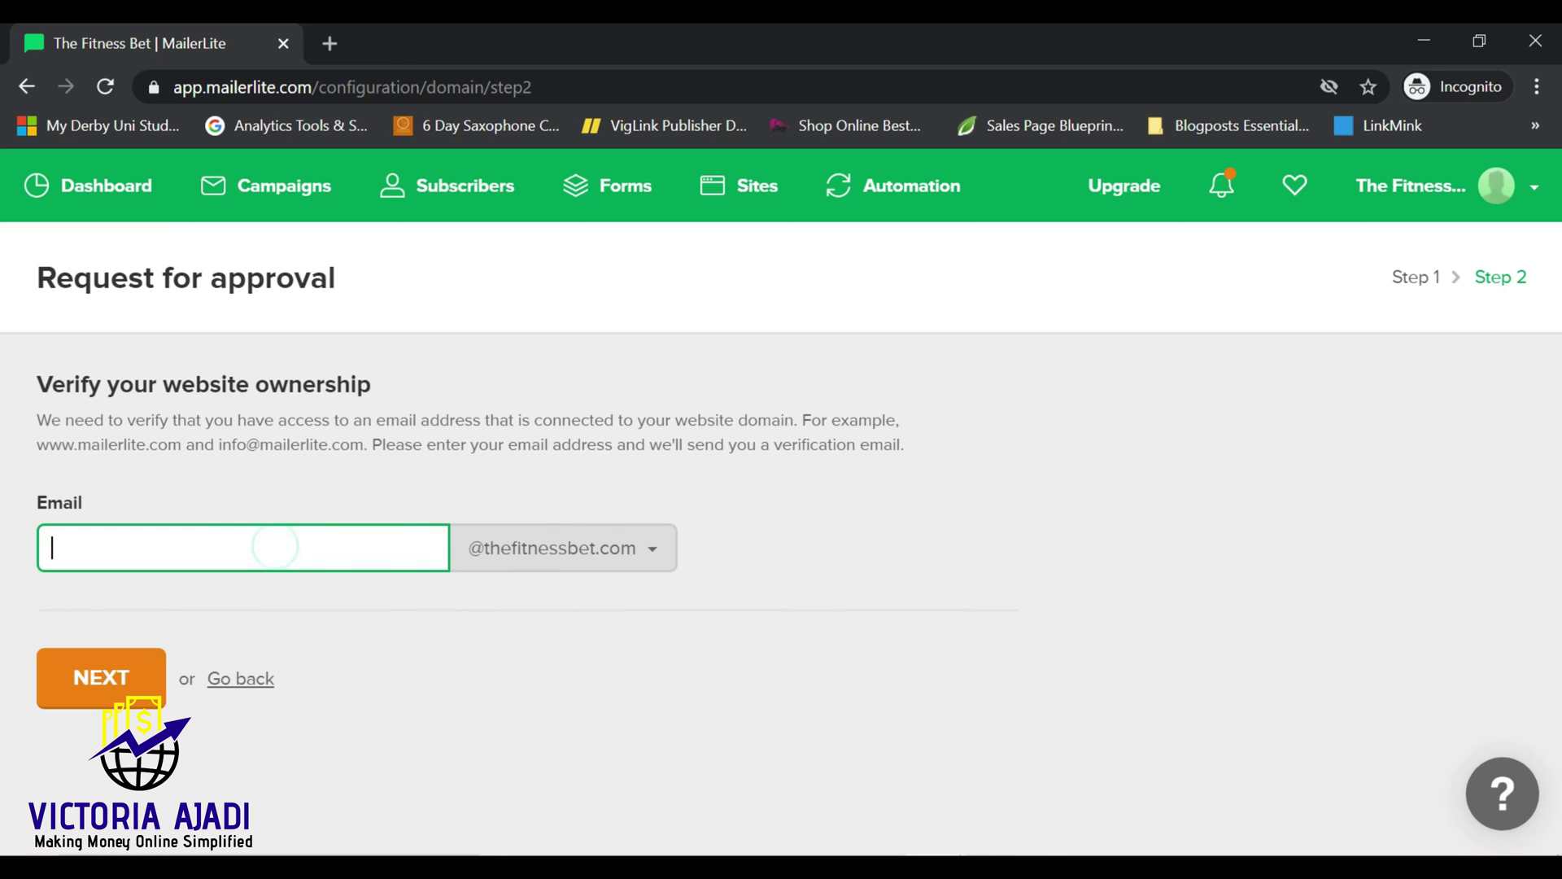
click(624, 557)
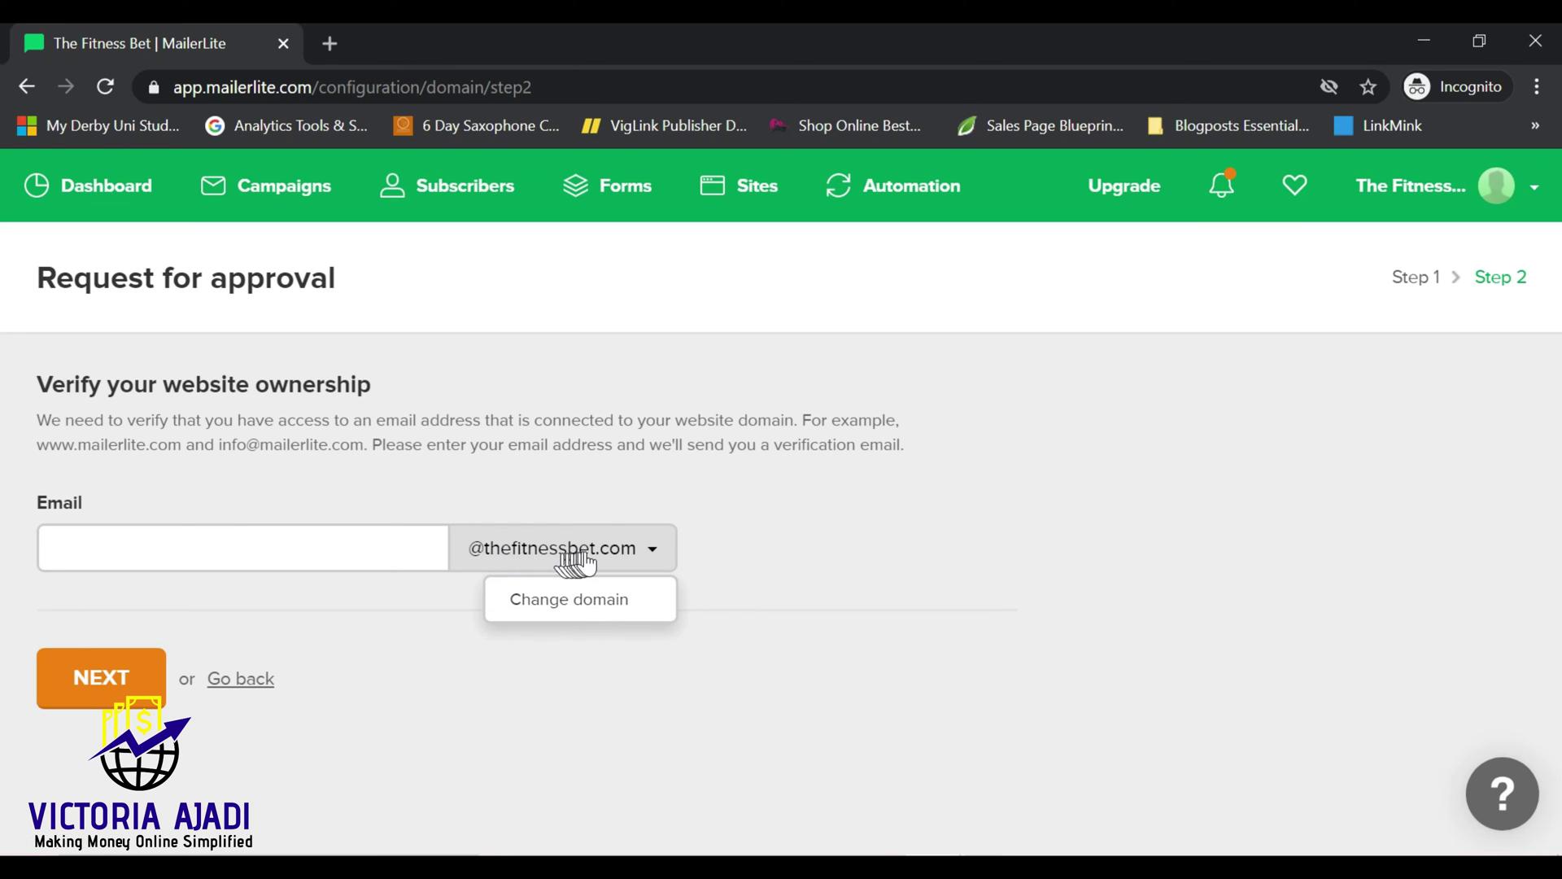
click(818, 556)
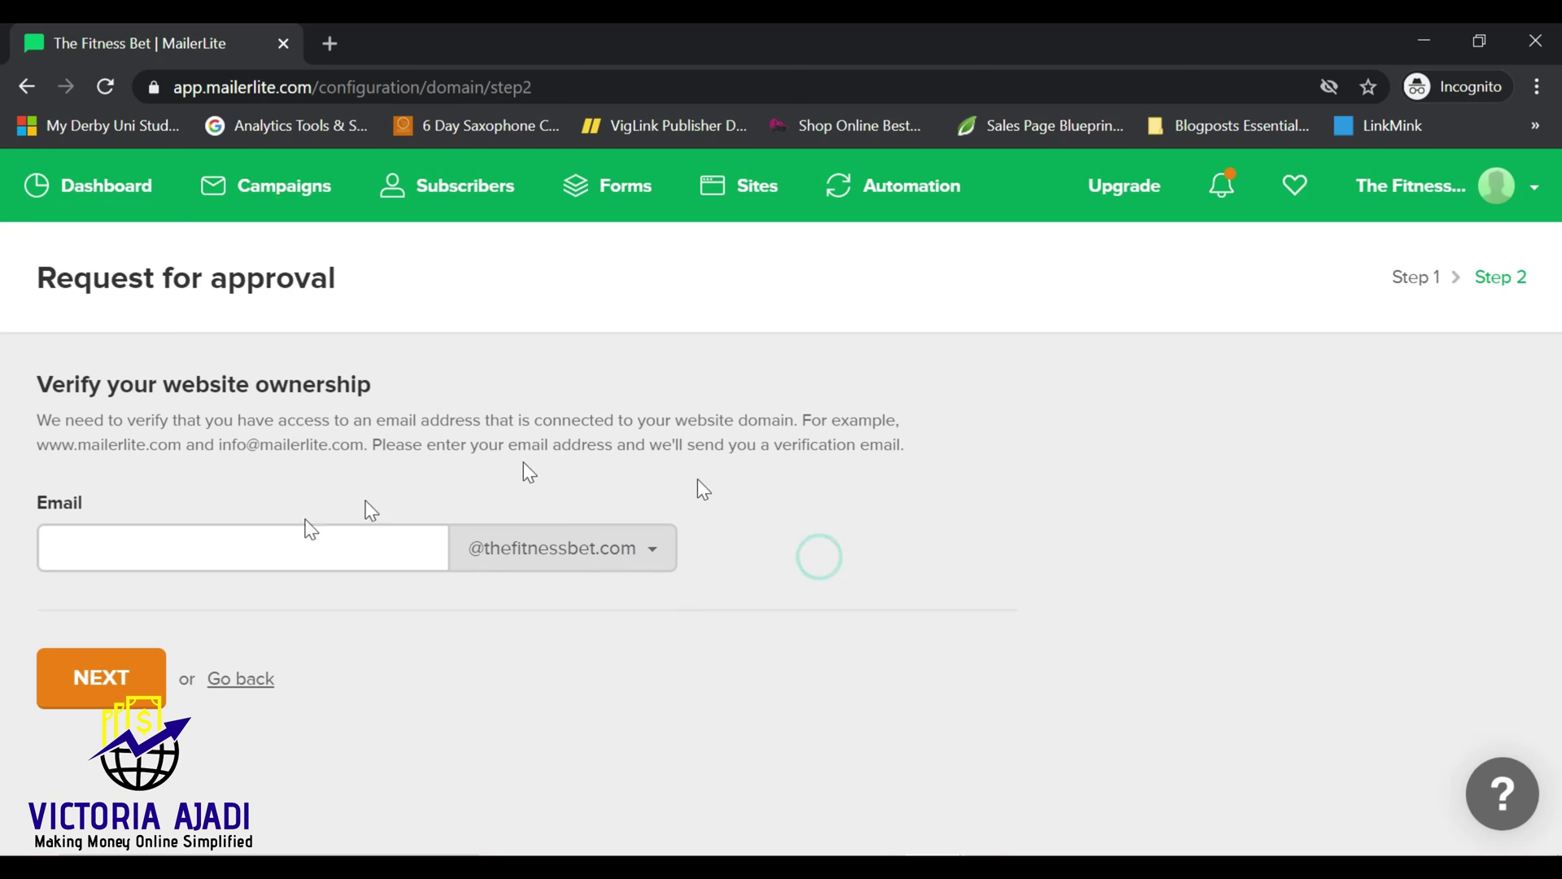
click(196, 547)
text(info)
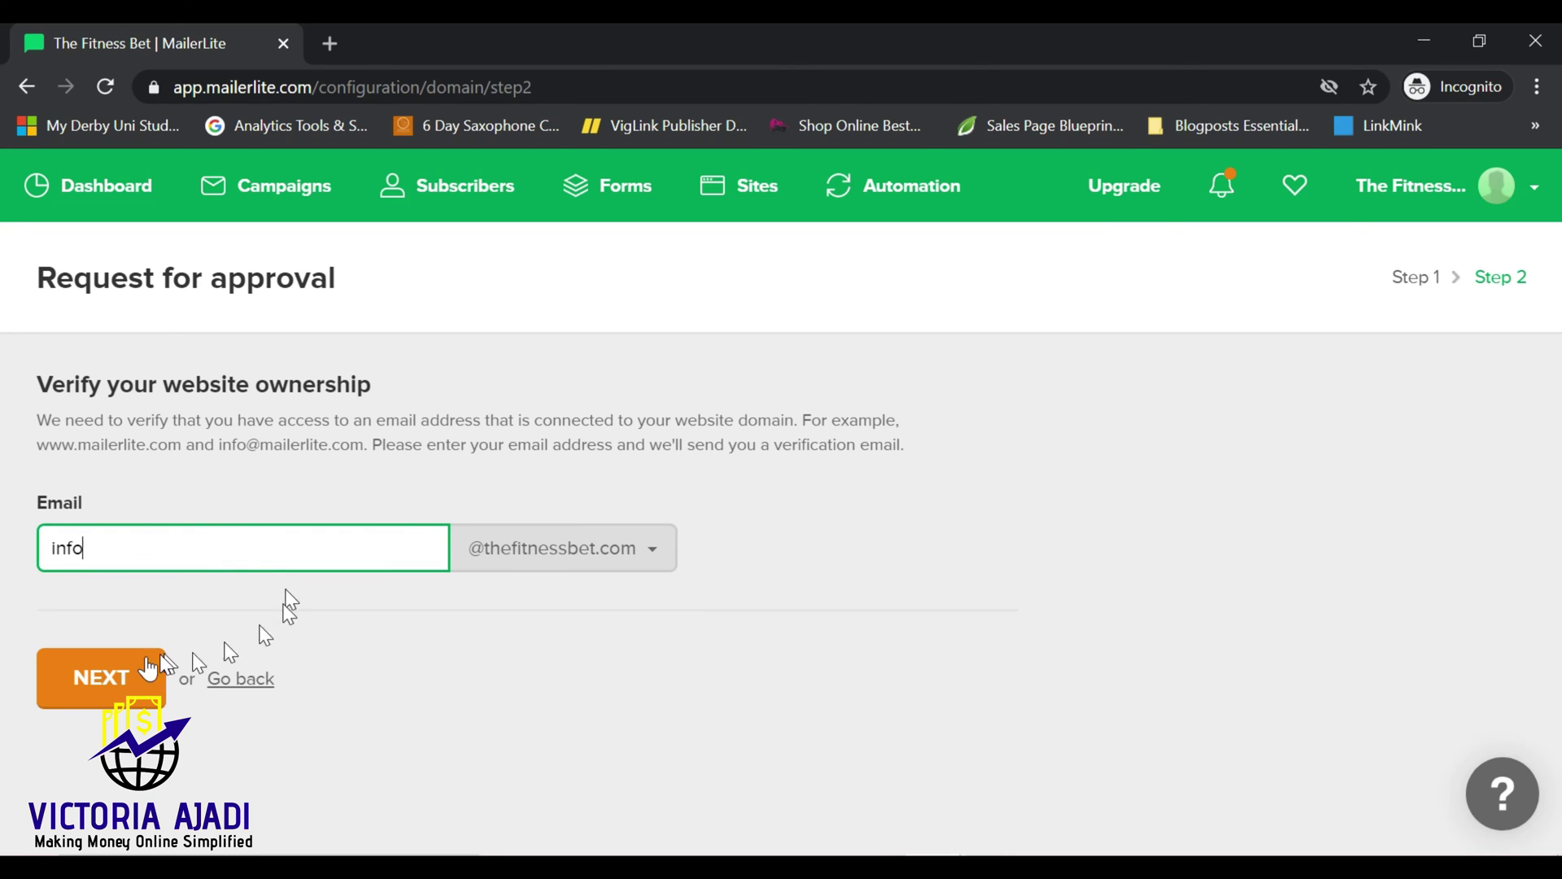
click(72, 678)
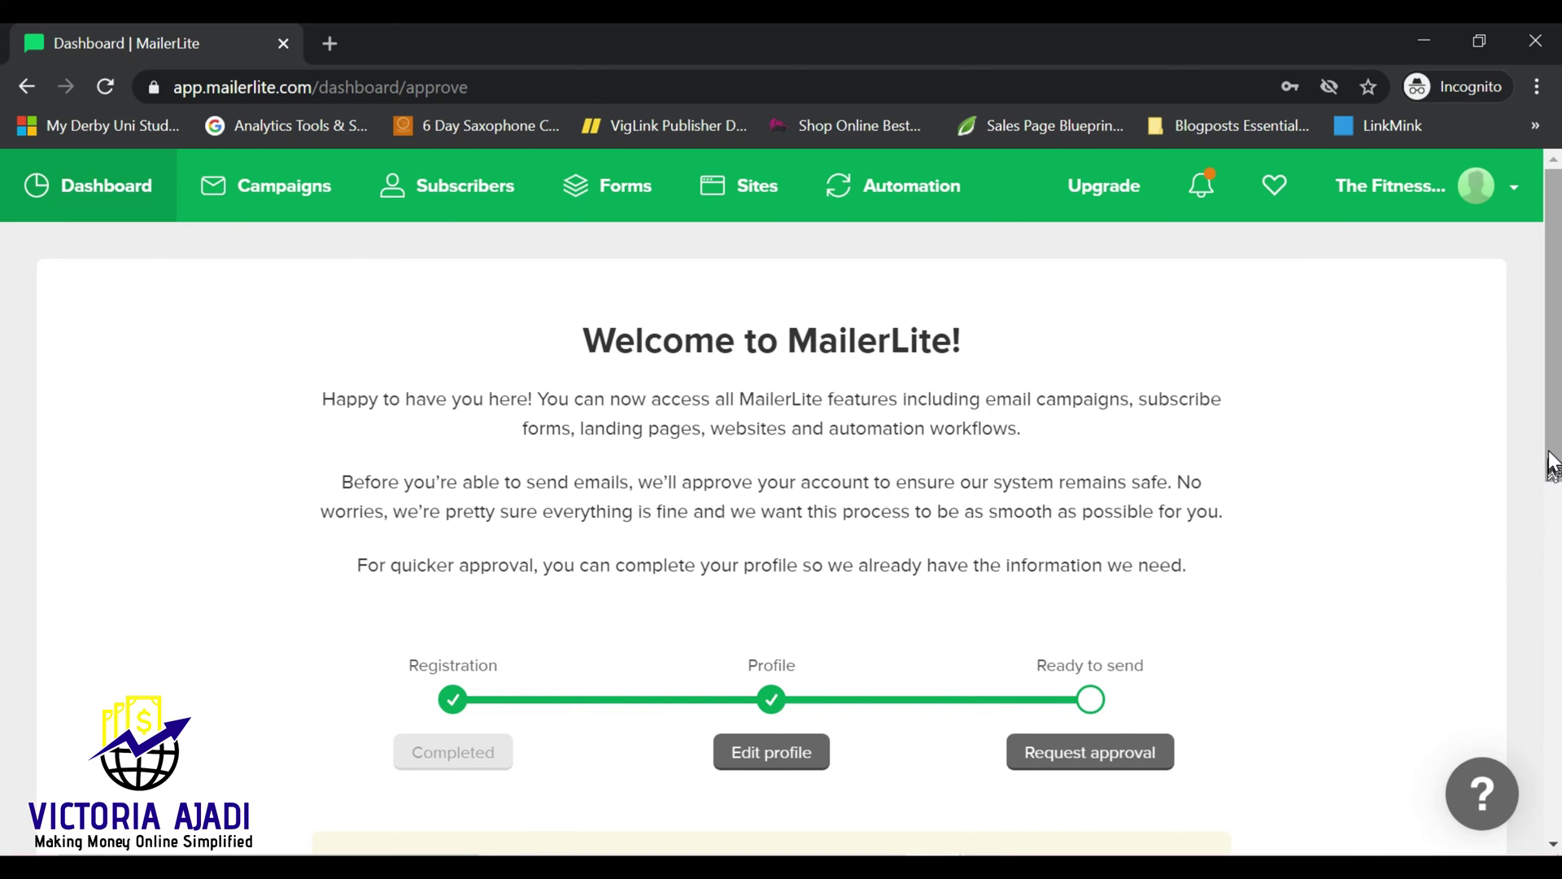
Review the confirm-your-email notice, then switch to the Roundcube webmail inbox.
drag(1552, 460, 5, 610)
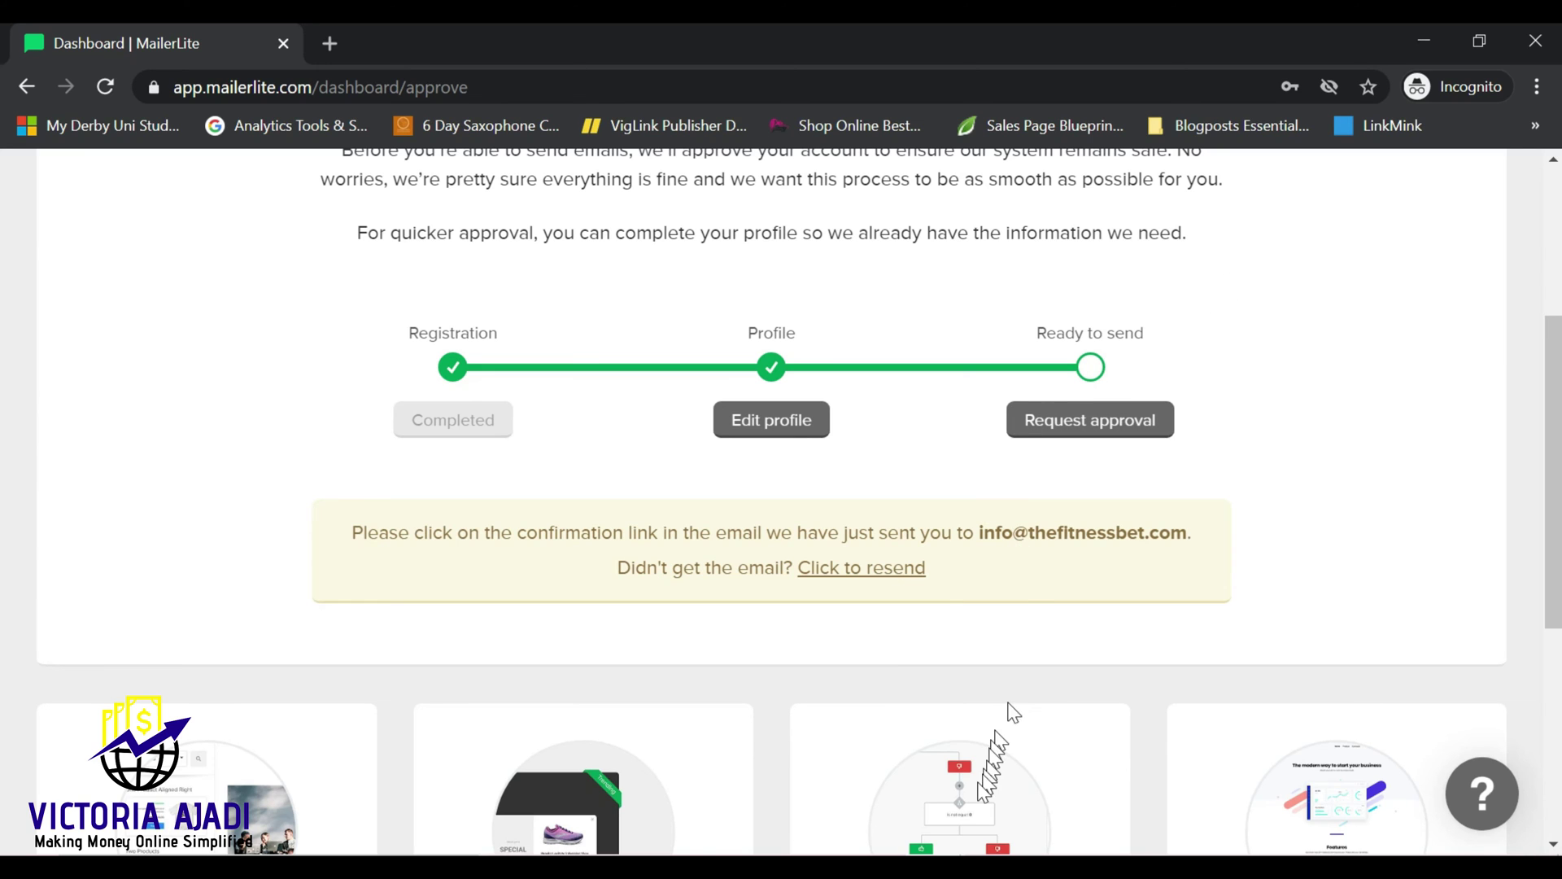
key(alt+Tab)
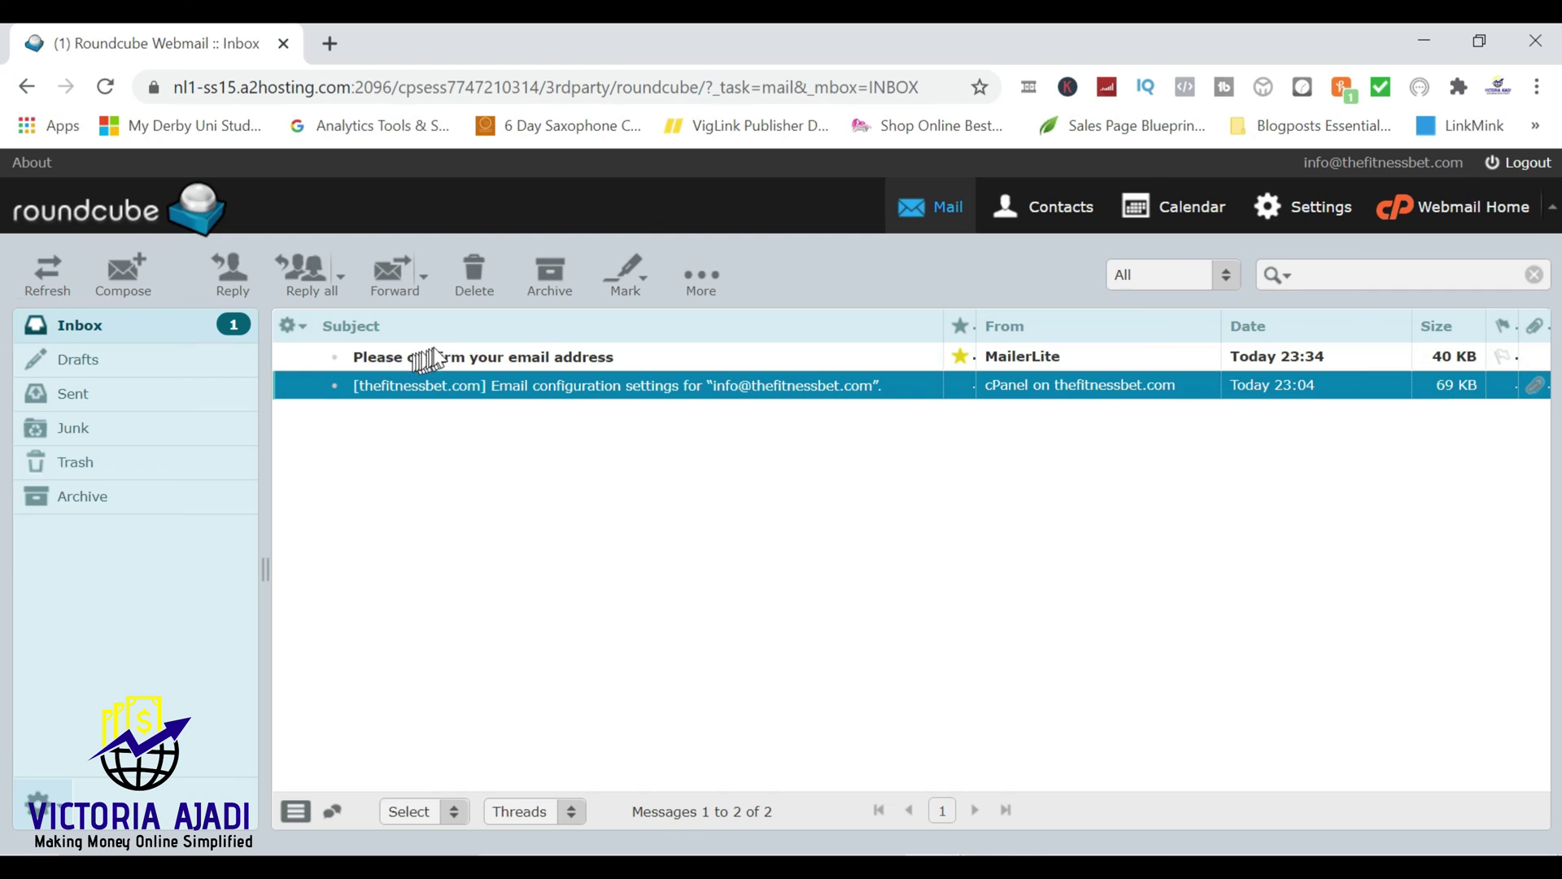
Open the 'Please confirm your email address' message and follow its 'Confirm my email address' link.
click(563, 357)
double_click(563, 355)
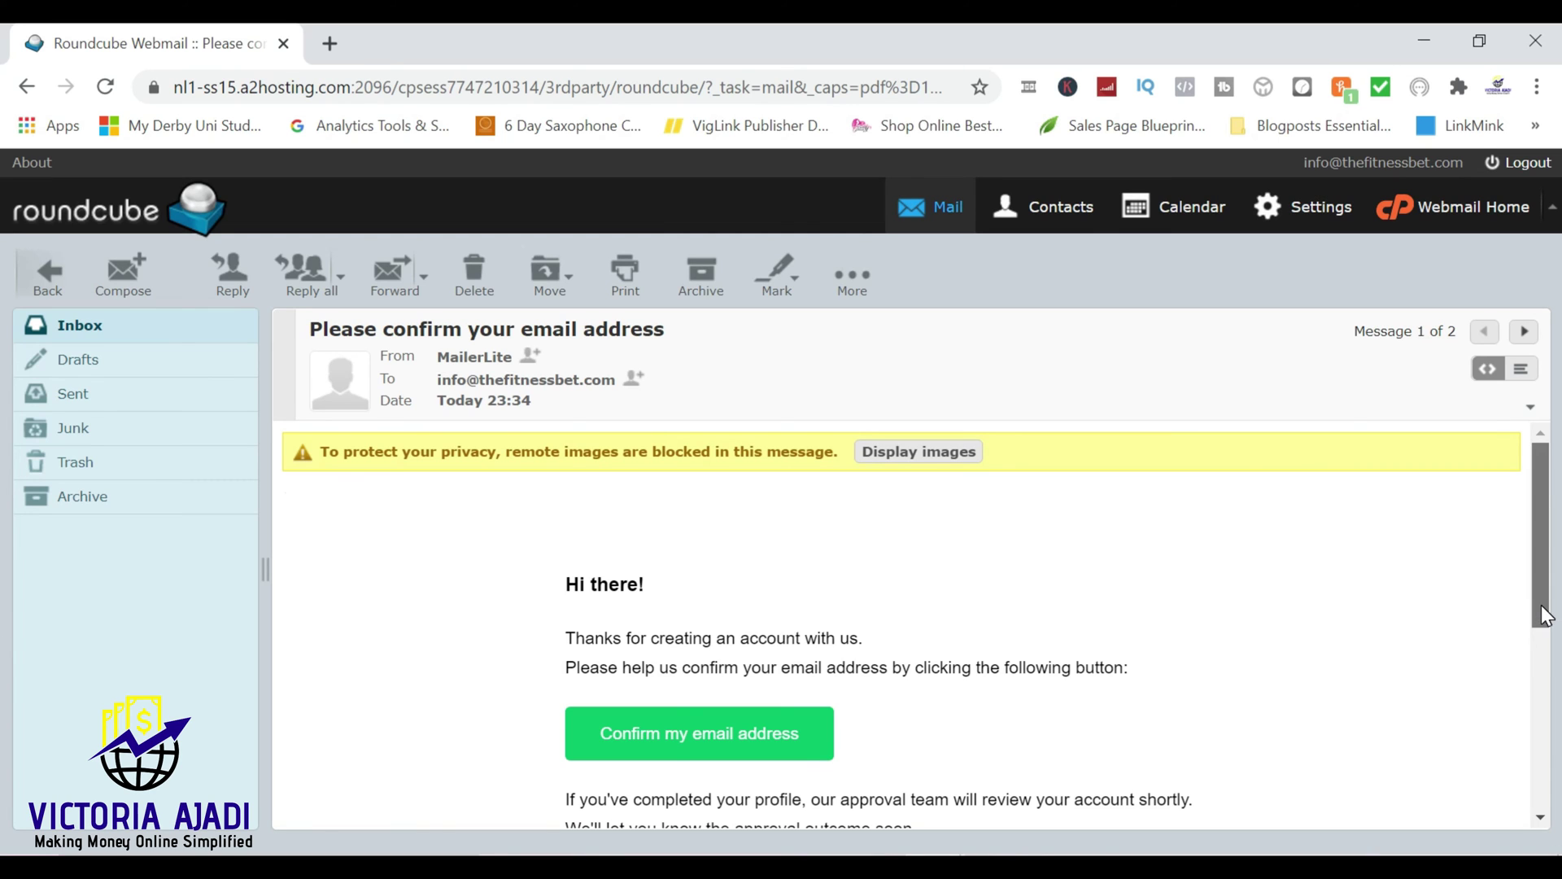
drag(1546, 618, 1553, 694)
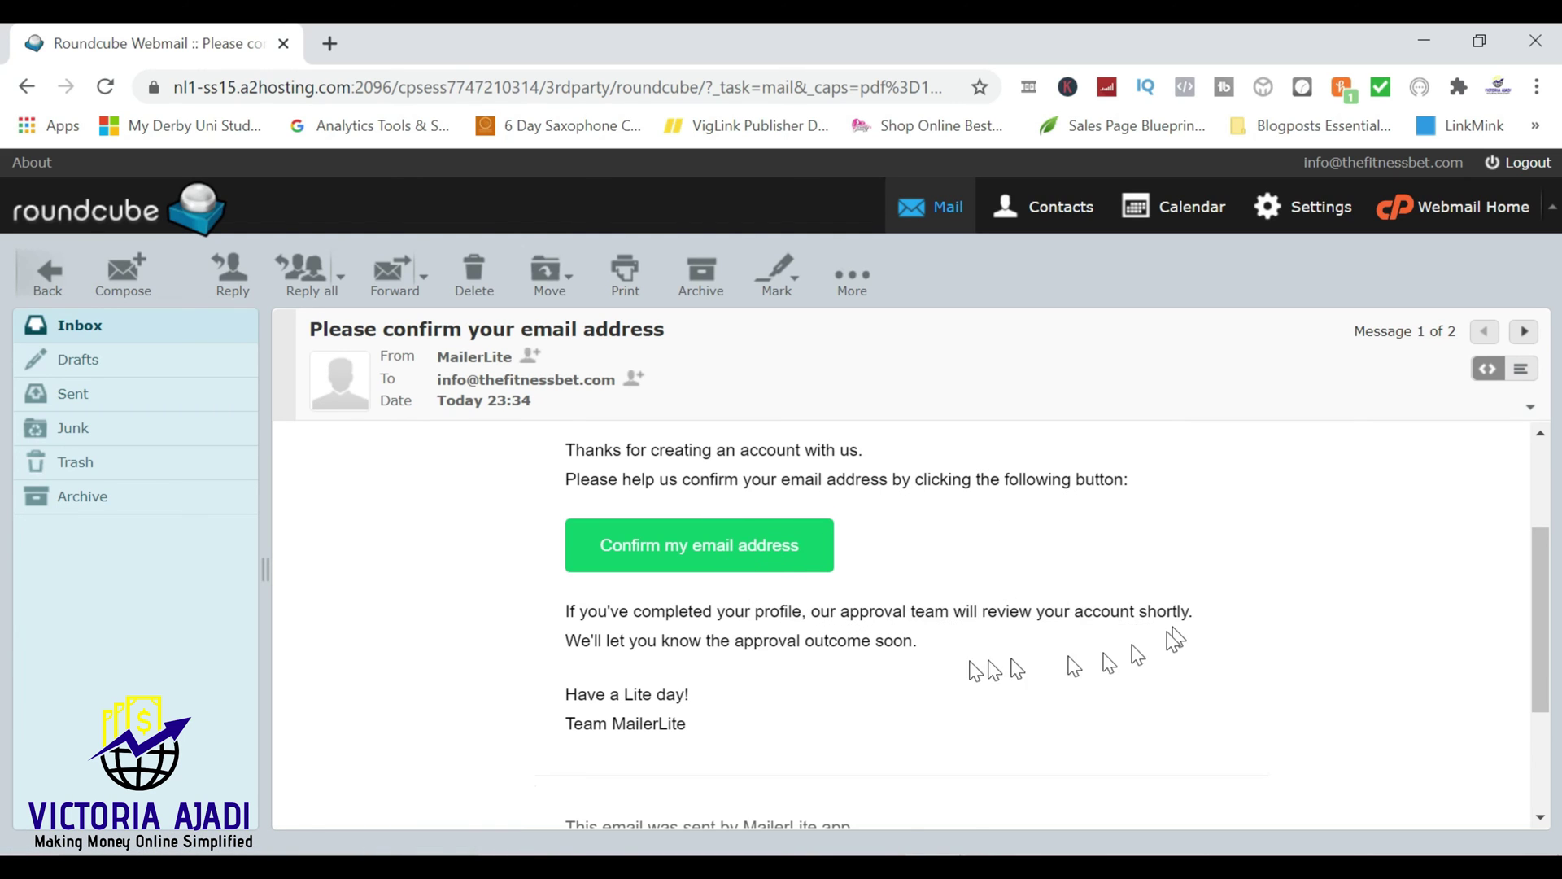
scroll(1001, 667, up, 3)
click(721, 739)
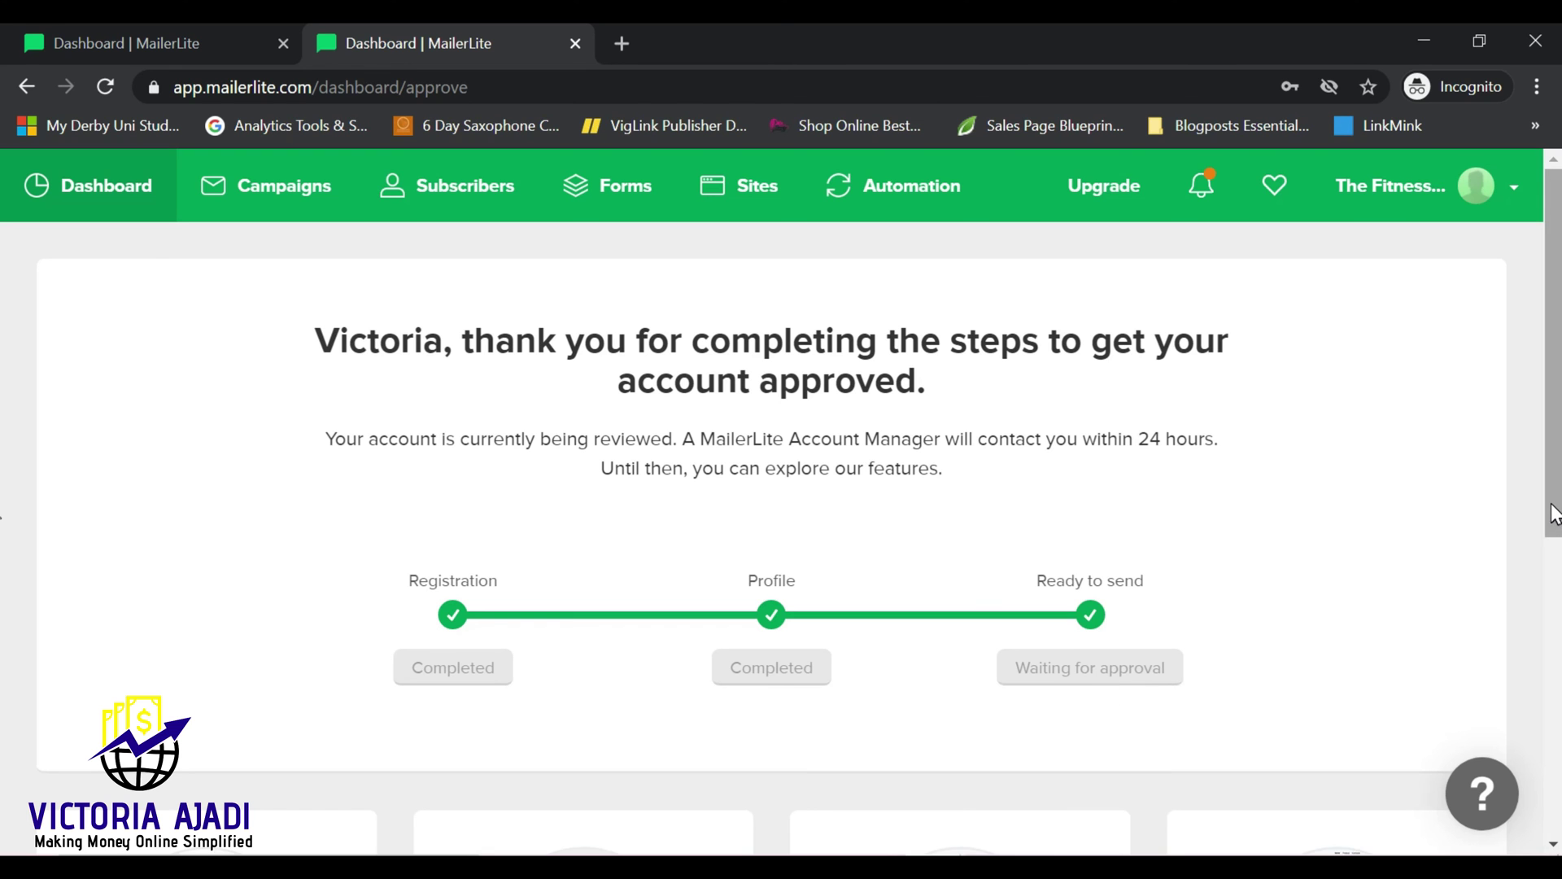
scroll(1554, 514, down, 3)
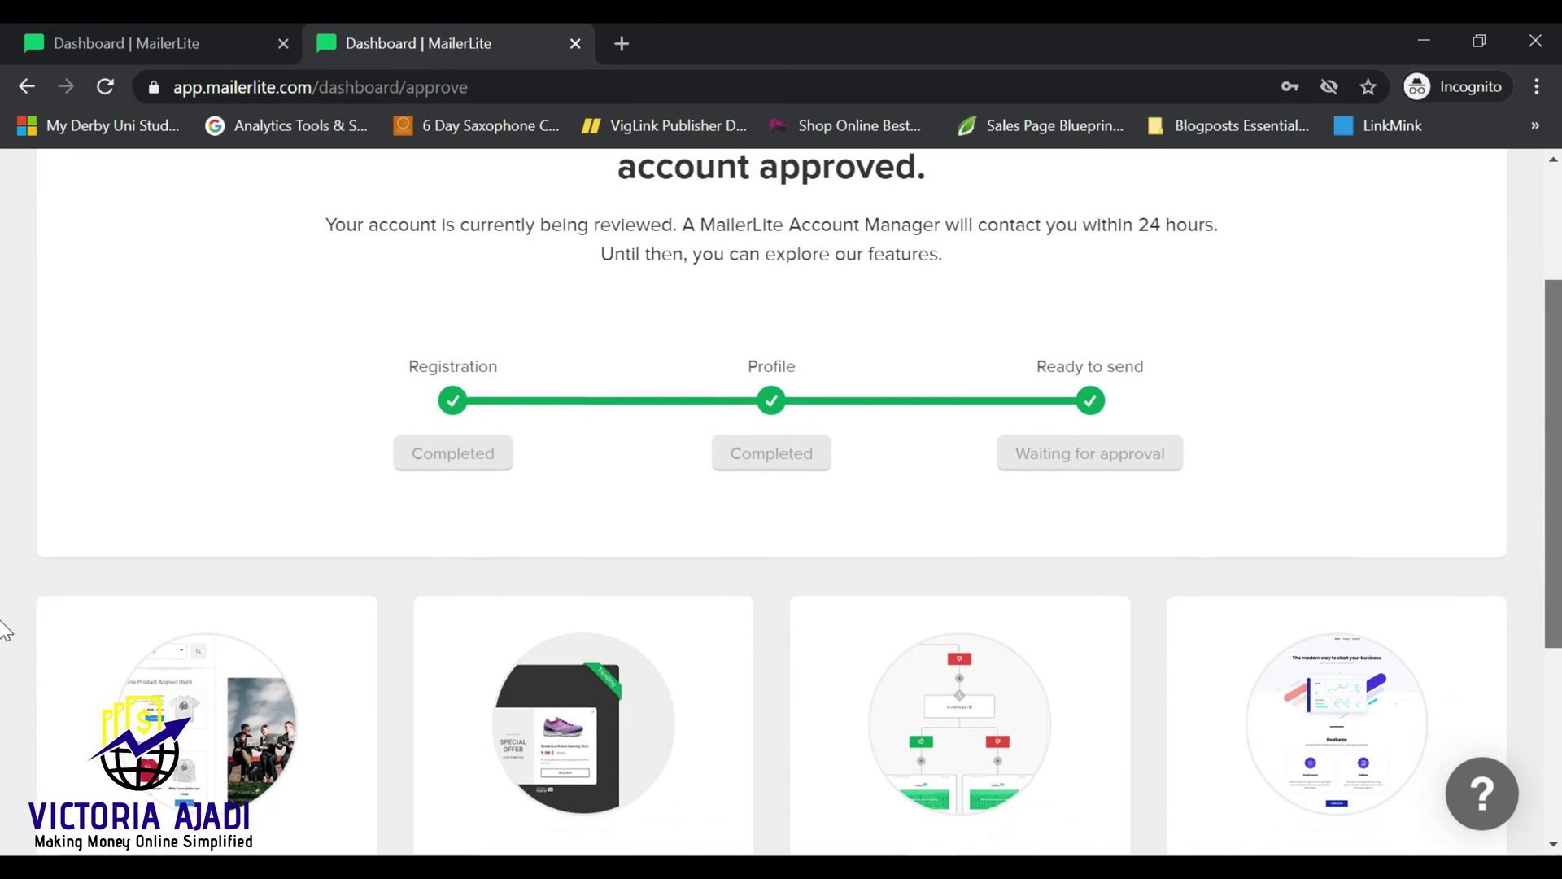
scroll(4, 631, down, 5)
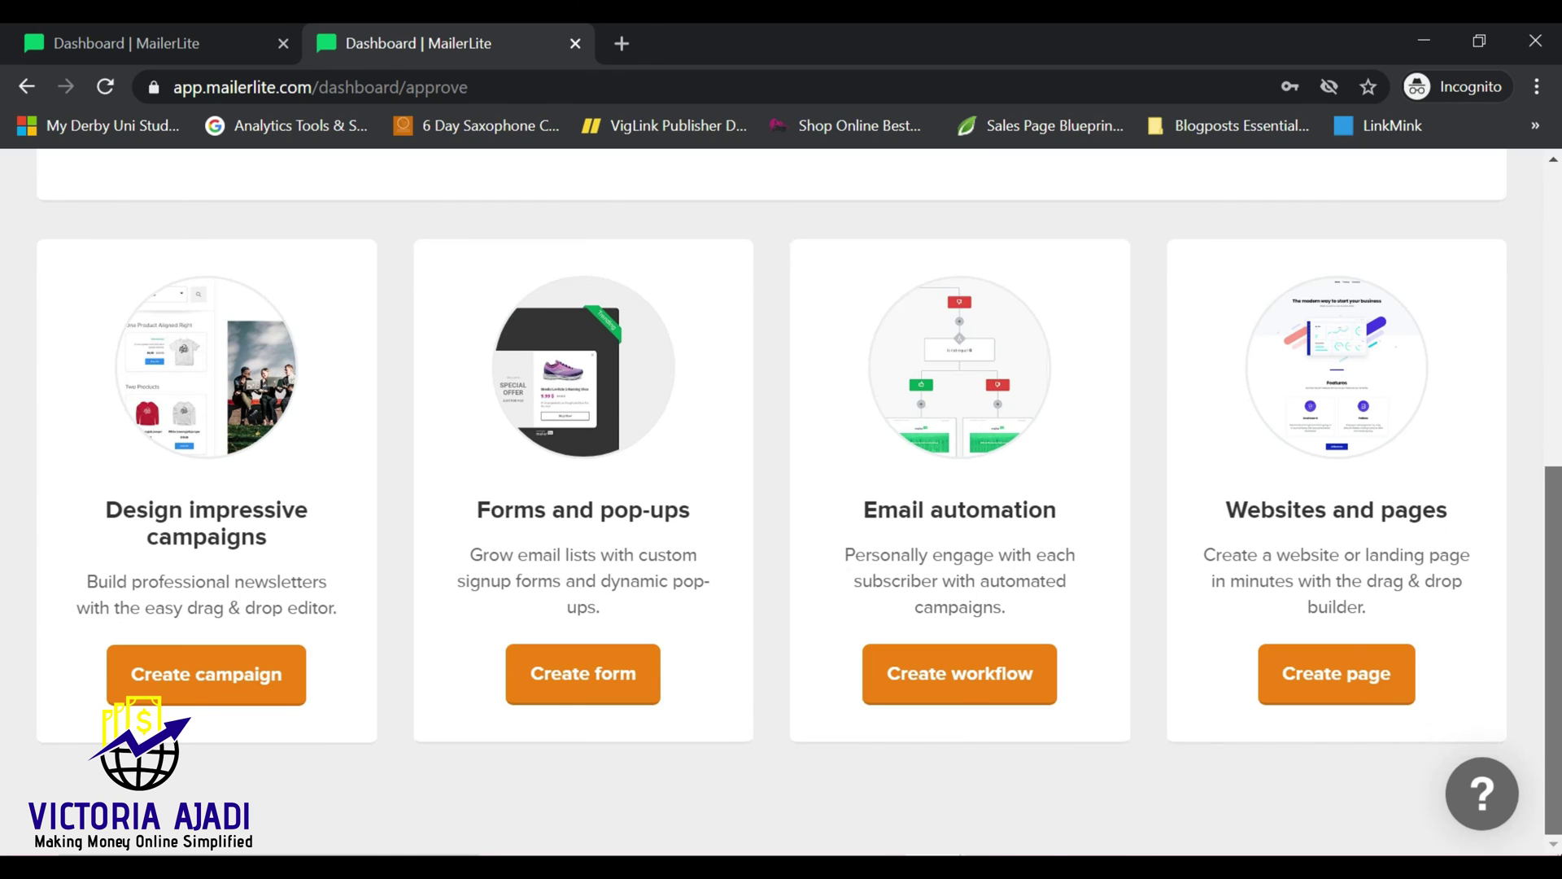
scroll(1526, 512, up, 10)
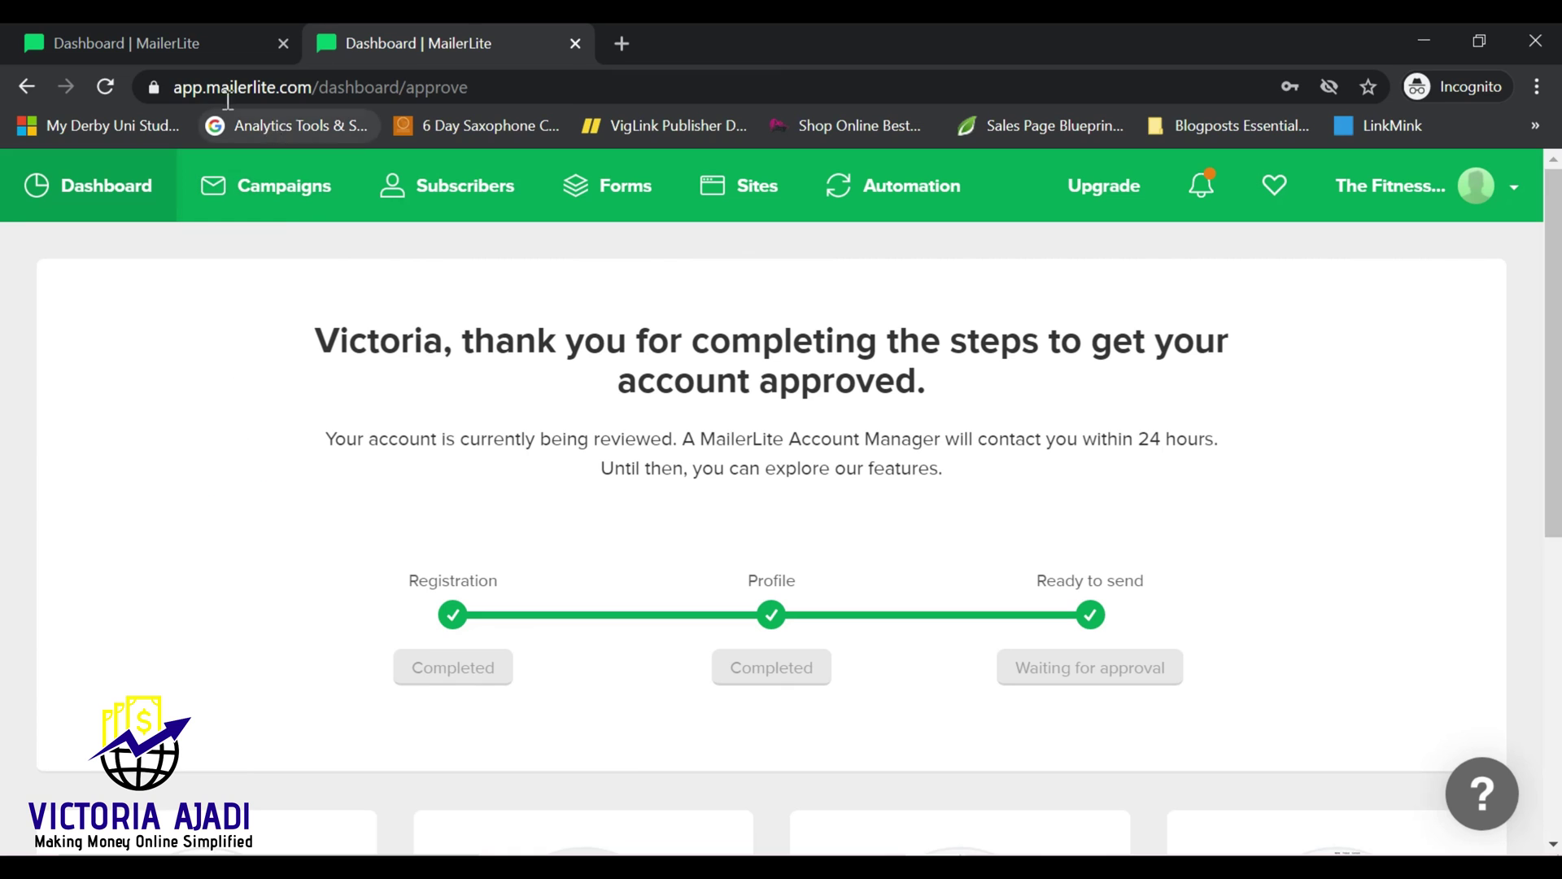
click(139, 34)
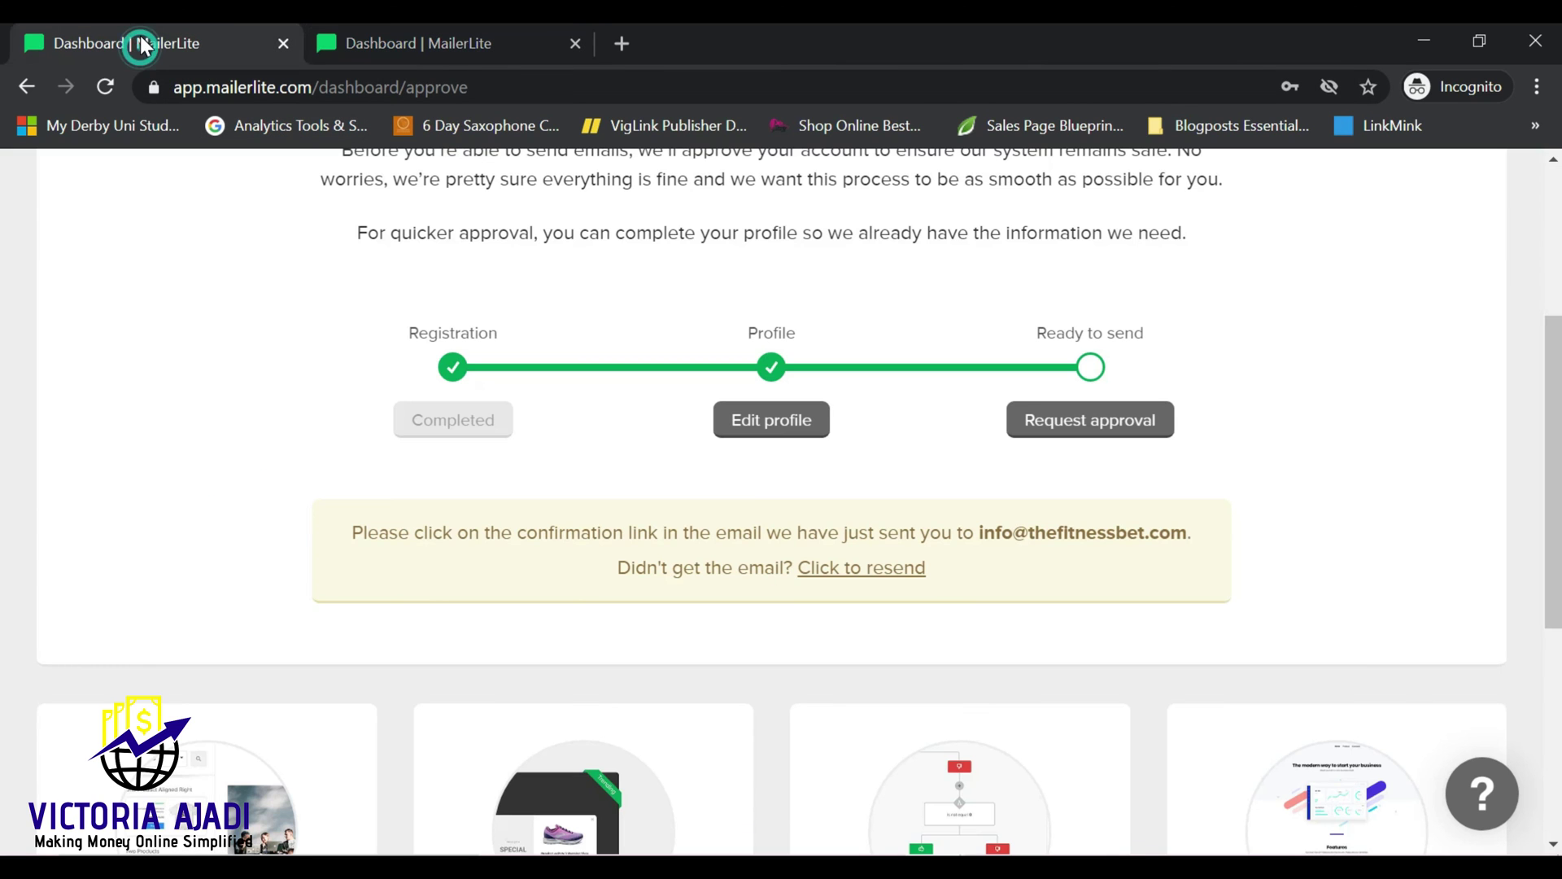
click(470, 54)
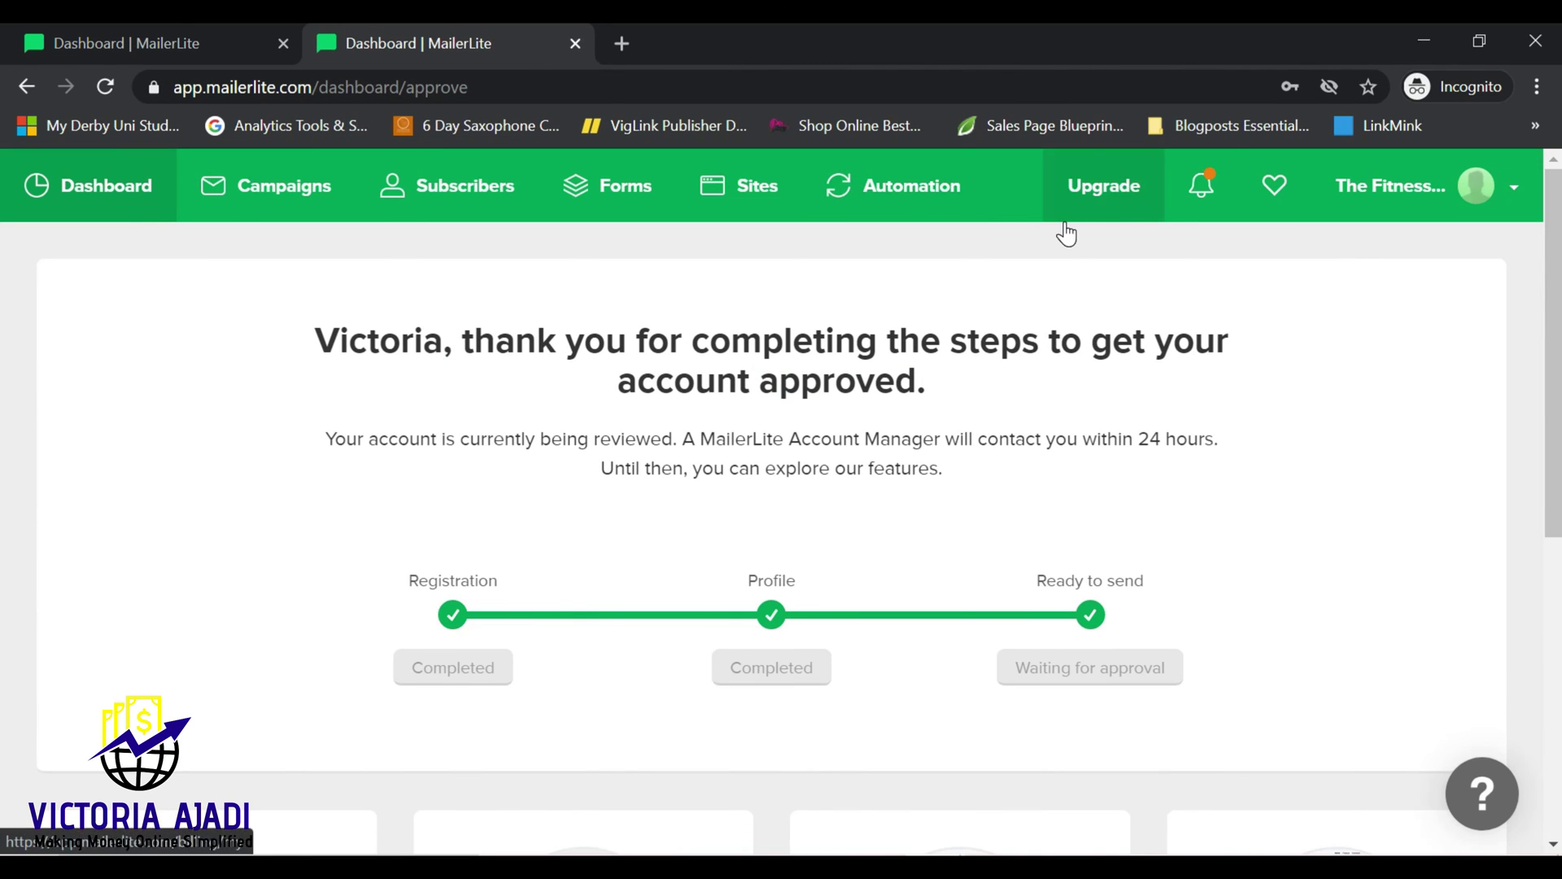
click(1195, 208)
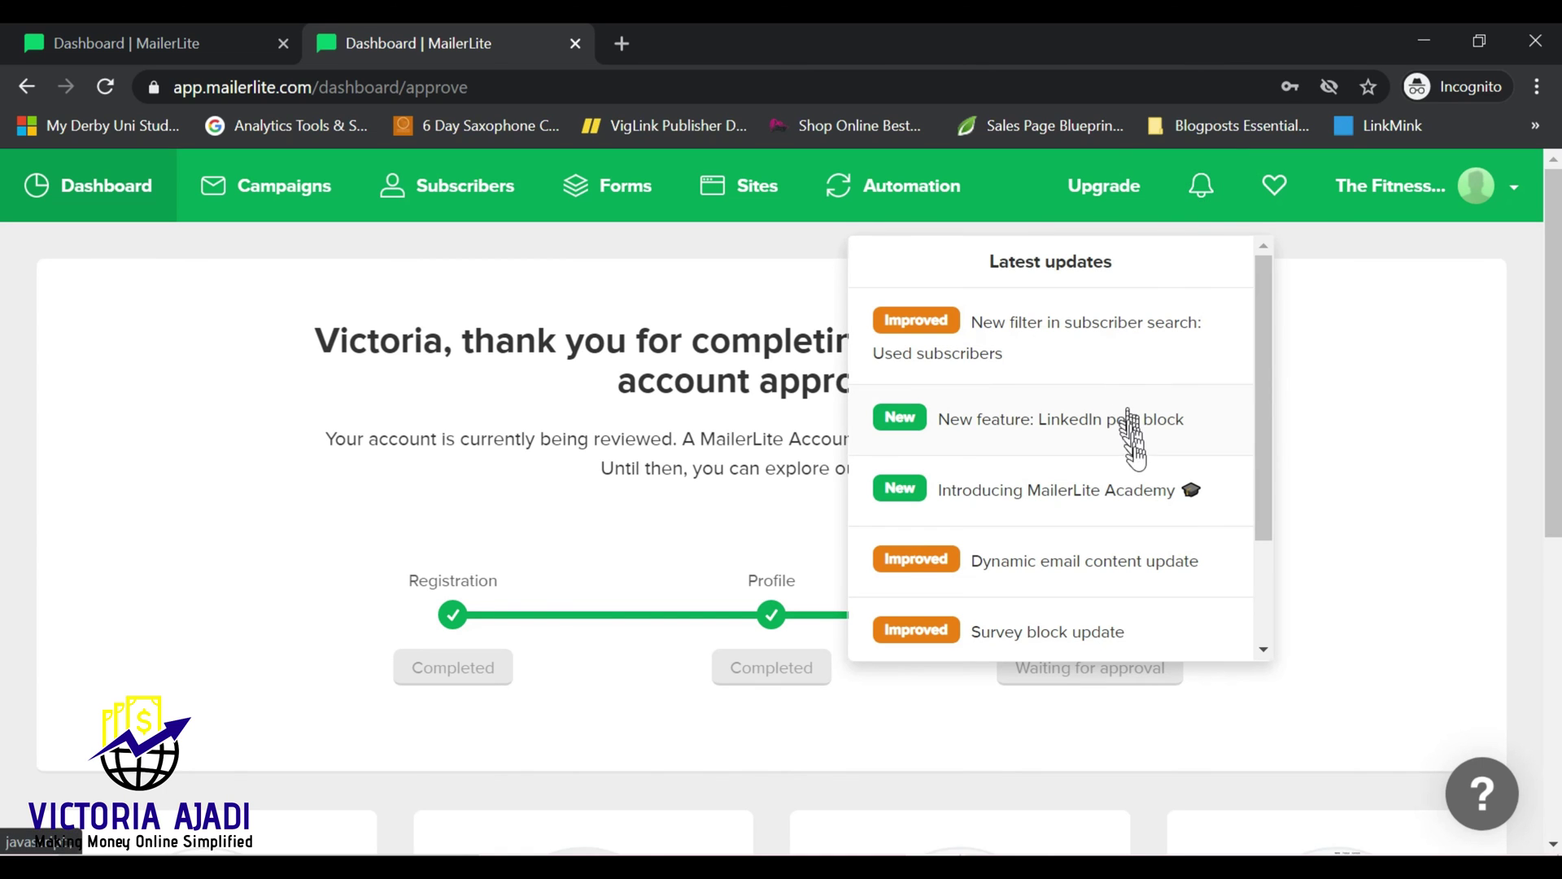
click(1341, 534)
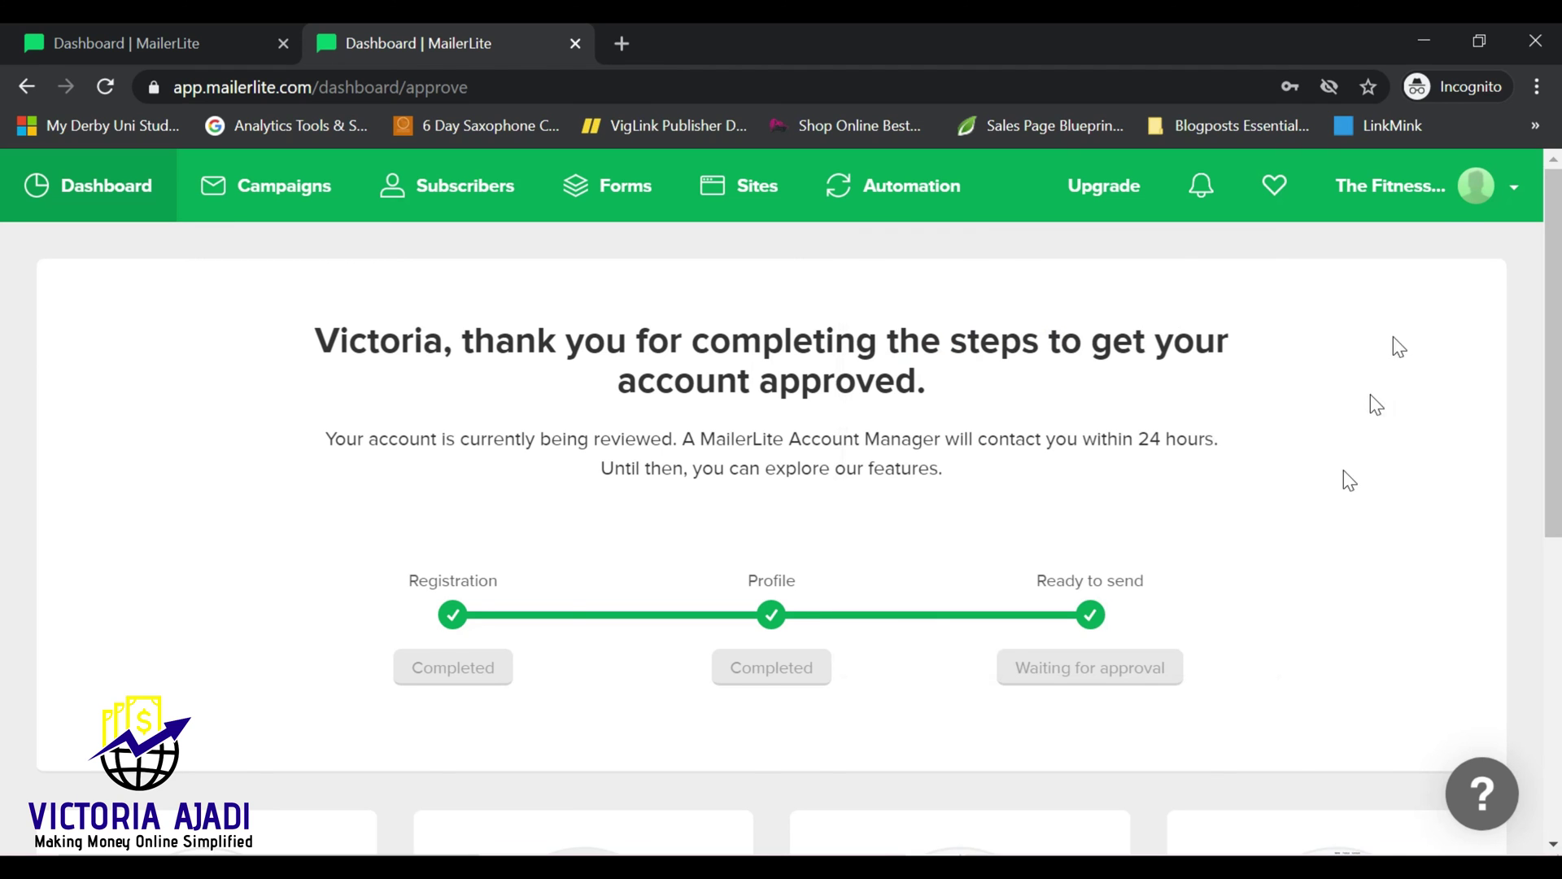
click(1486, 202)
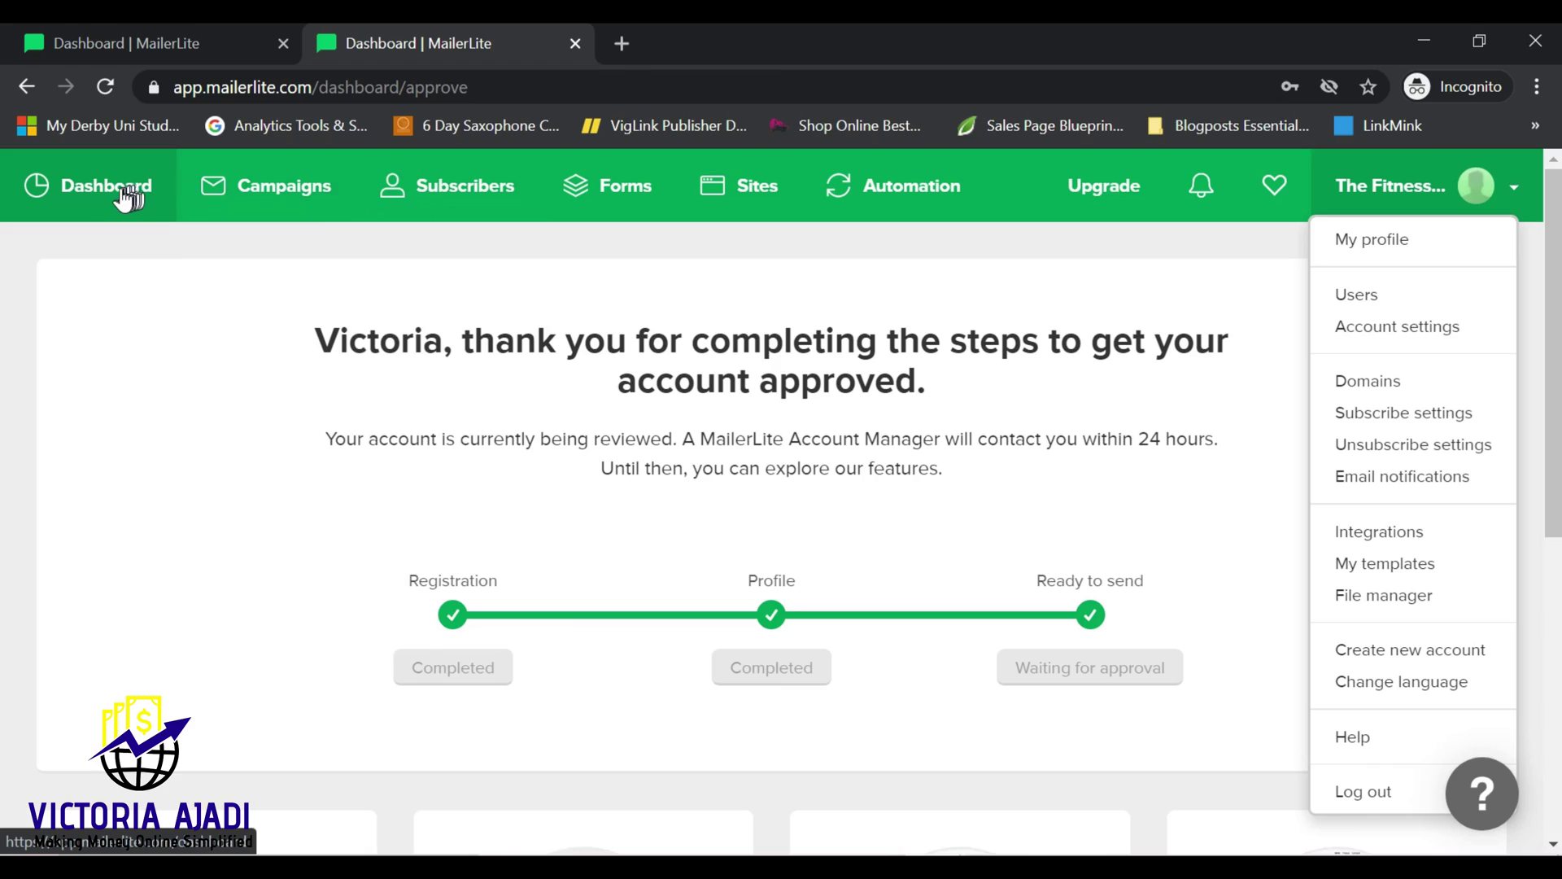
click(96, 202)
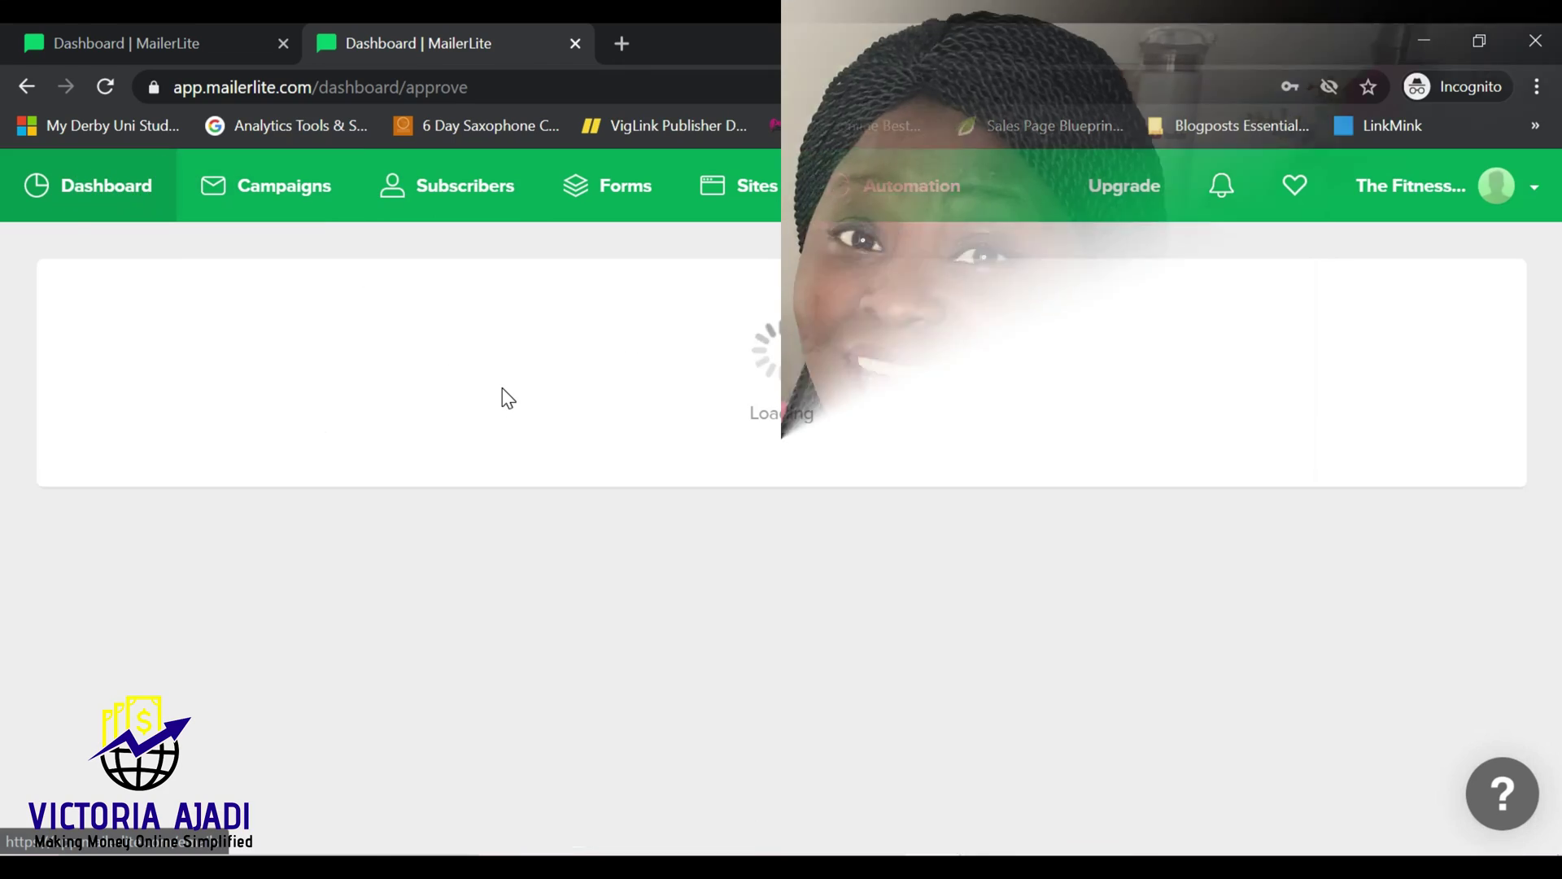